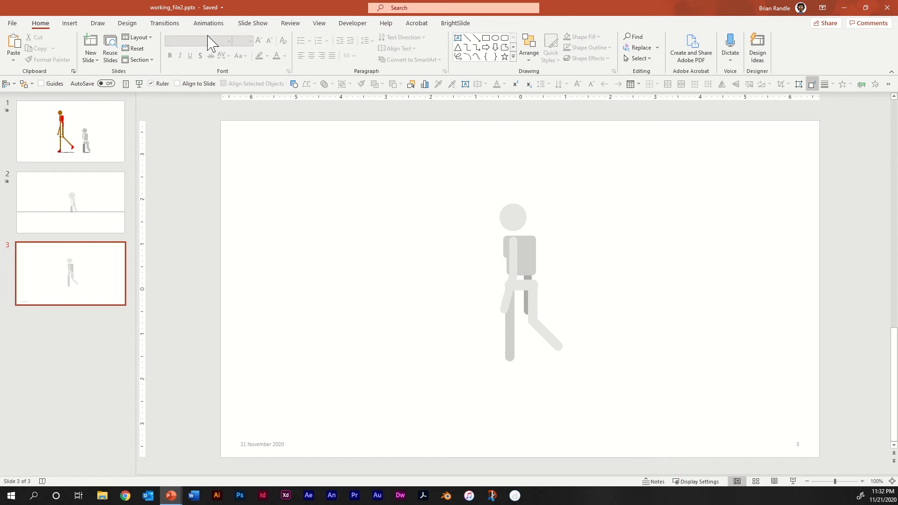
Display the Selection Pane and the Animation Pane side by side with the slide, leaving the Selection Pane showing.
click(531, 60)
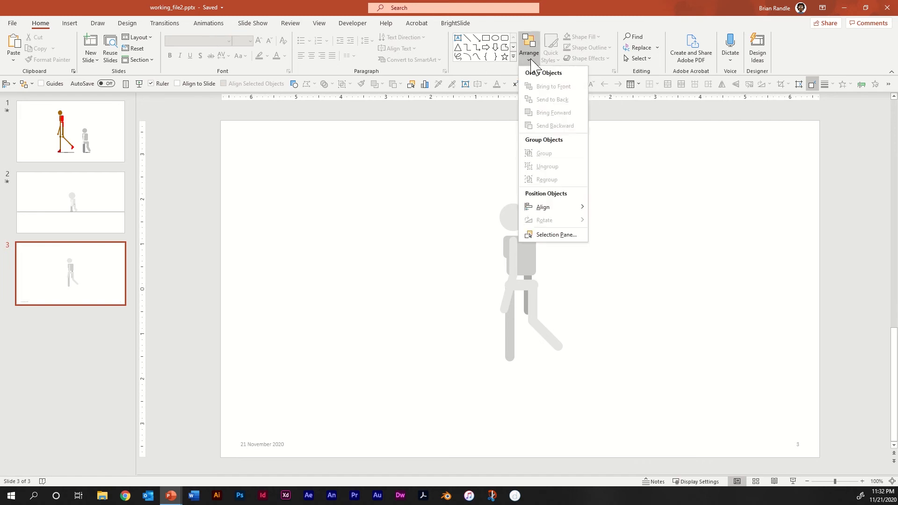
click(559, 235)
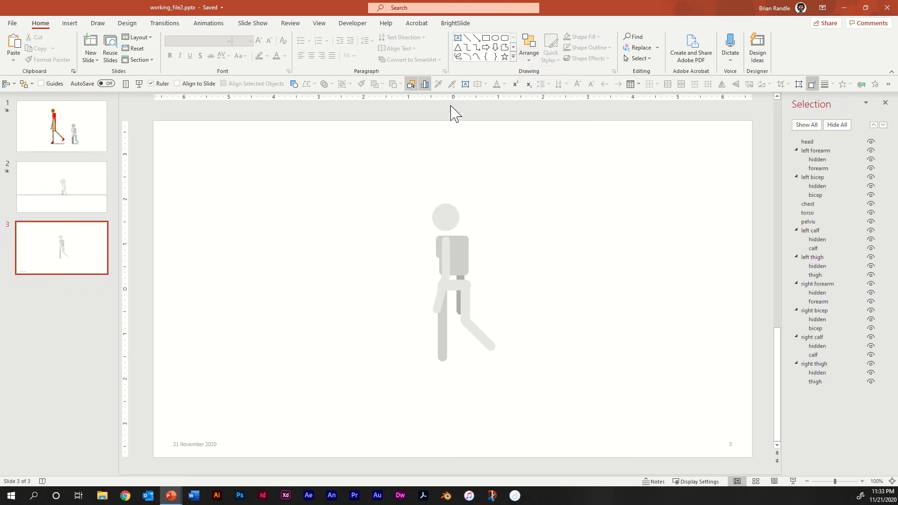
click(202, 25)
click(710, 39)
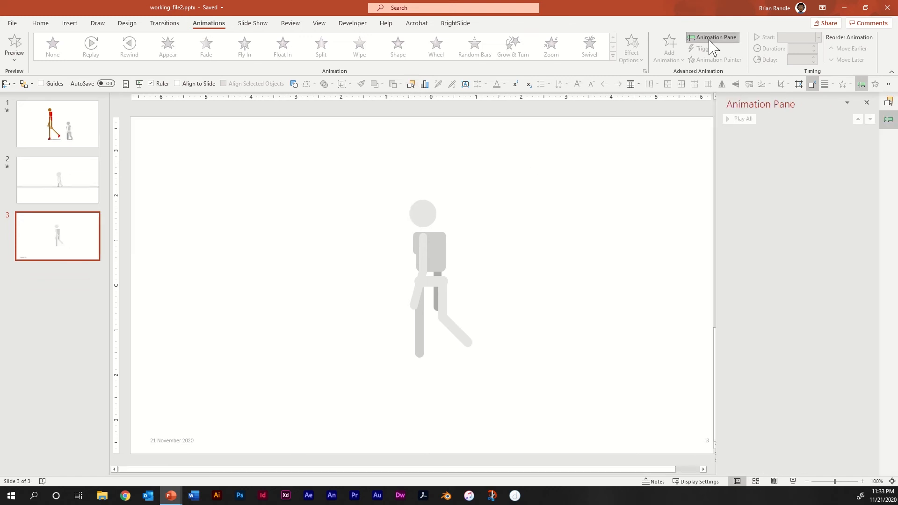
click(890, 102)
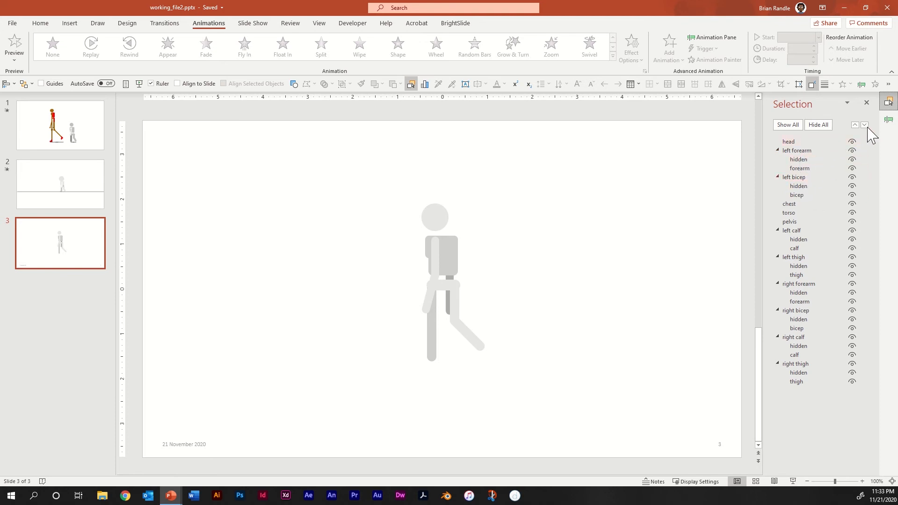
click(889, 120)
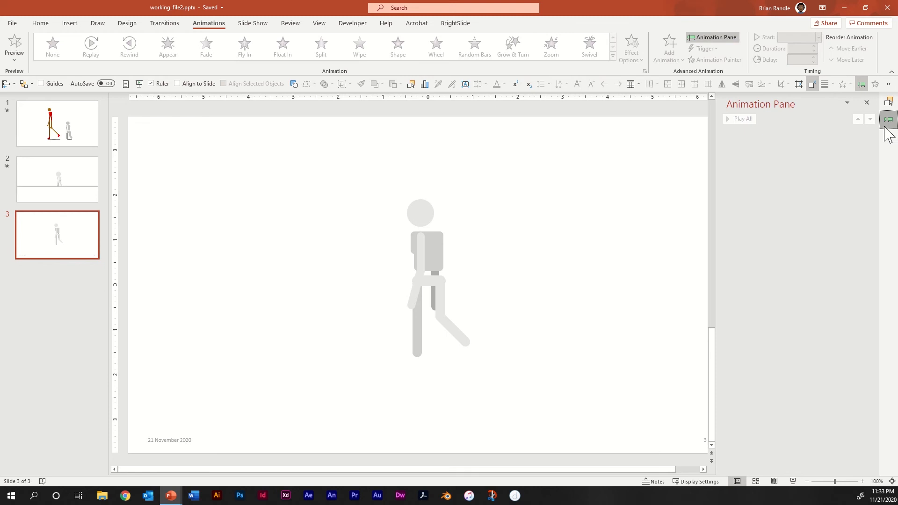
click(888, 102)
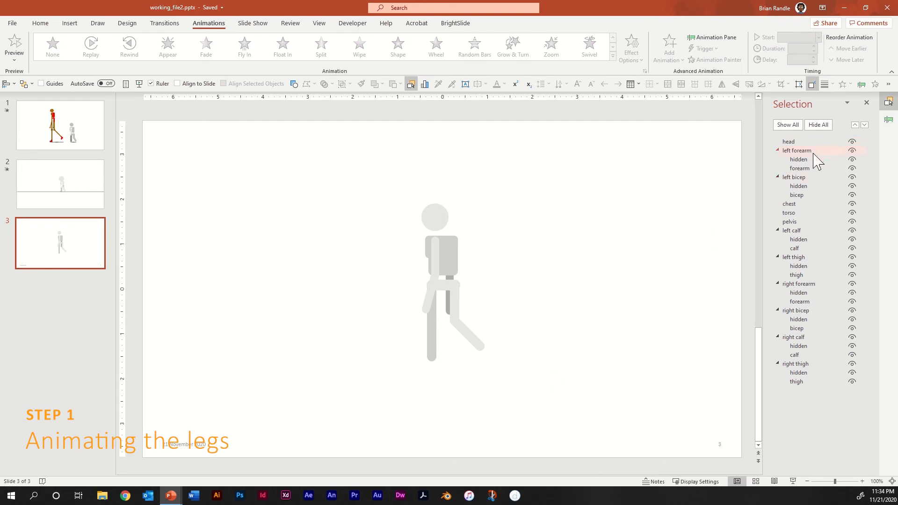
Add a Lines motion path to the right thigh, right calf, left thigh and left calf groups together.
click(818, 365)
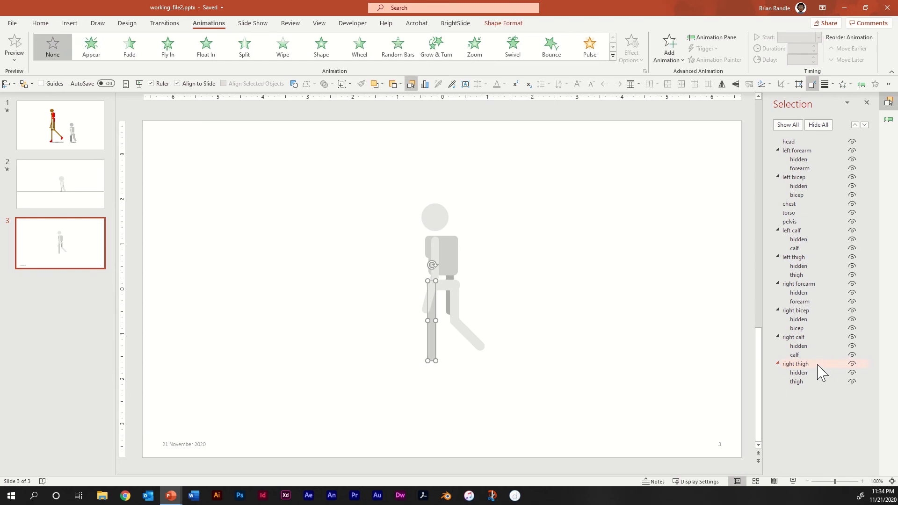
ctrl+click(820, 337)
ctrl+click(817, 258)
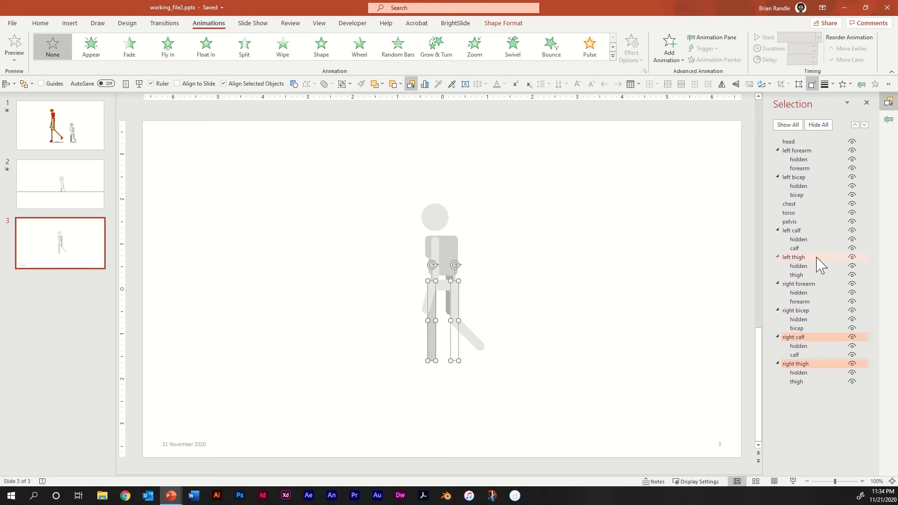
ctrl+click(809, 231)
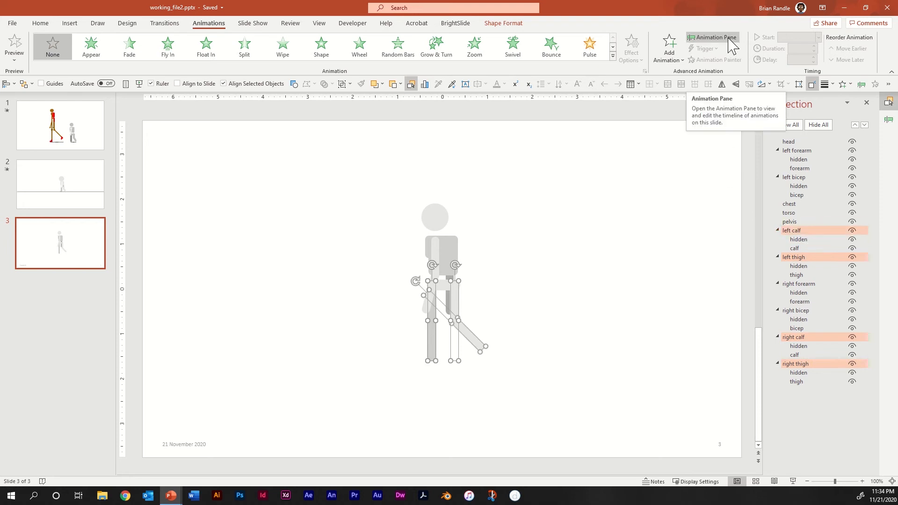
click(677, 59)
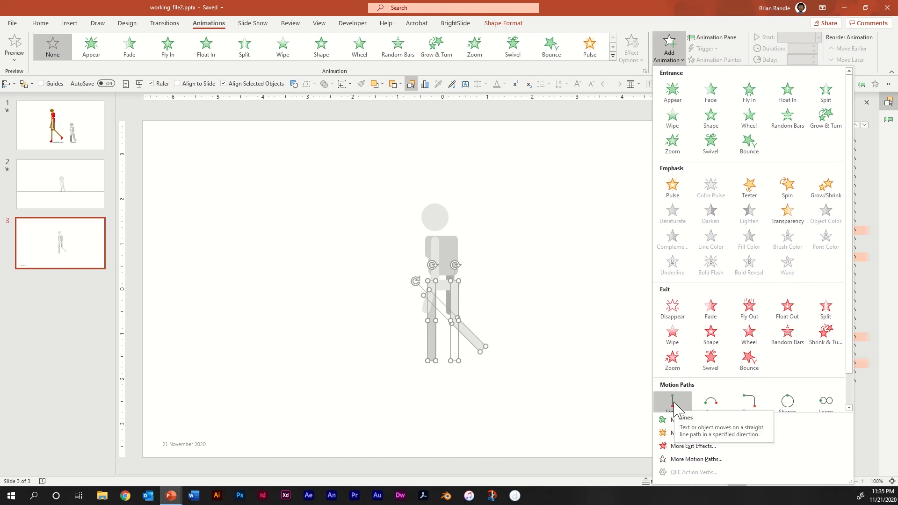
scroll(674, 403, down, 1)
click(674, 377)
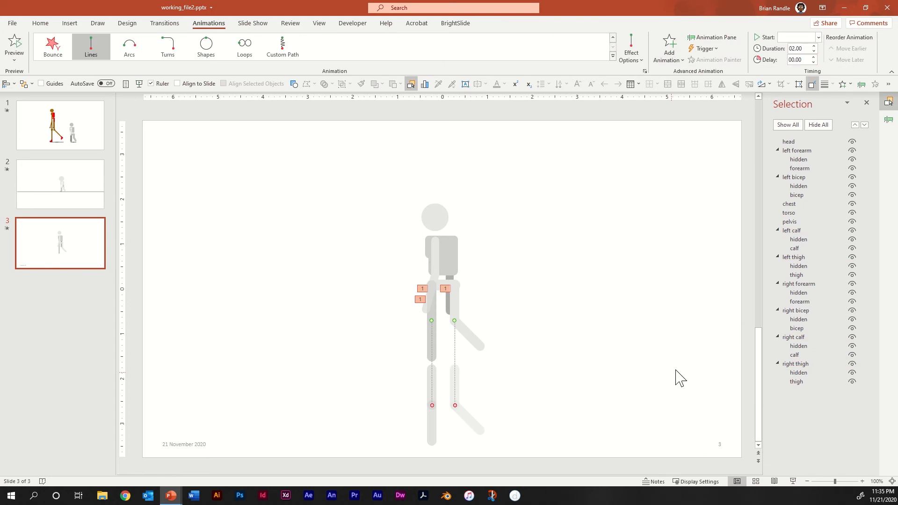
click(535, 387)
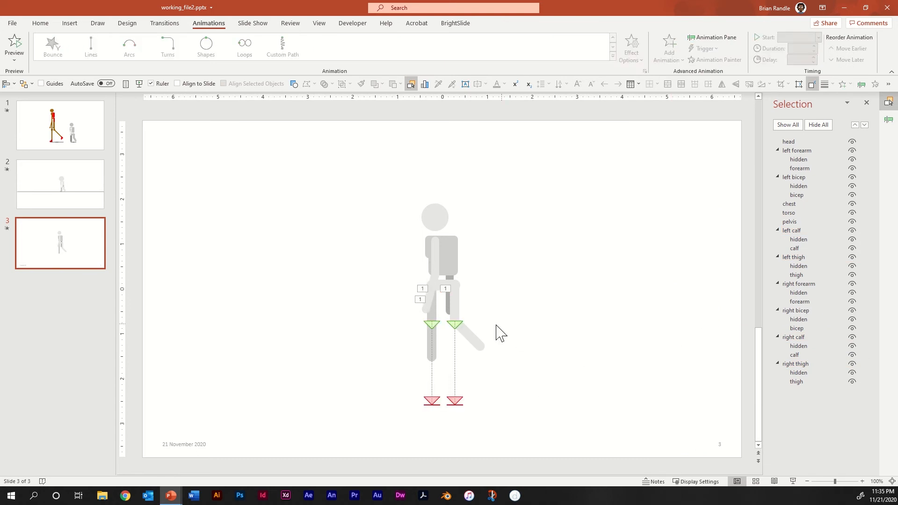
Re-aim the motion path ends: left thigh and calf onto the right leg's path start, right thigh and calf onto the left leg's.
click(455, 403)
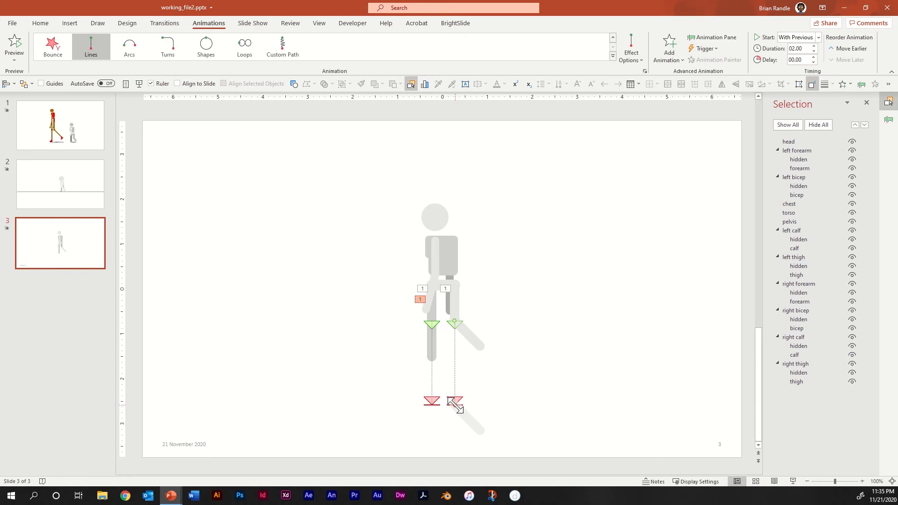
drag(457, 406, 429, 321)
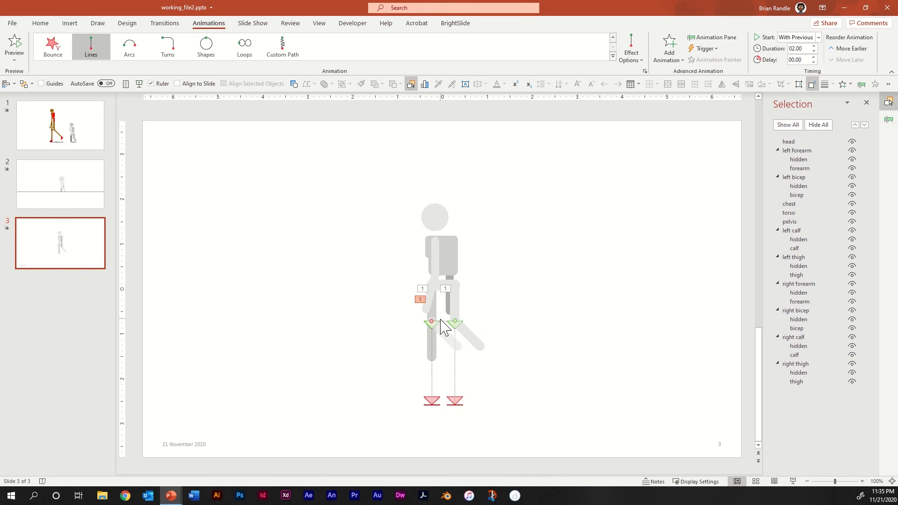
click(456, 403)
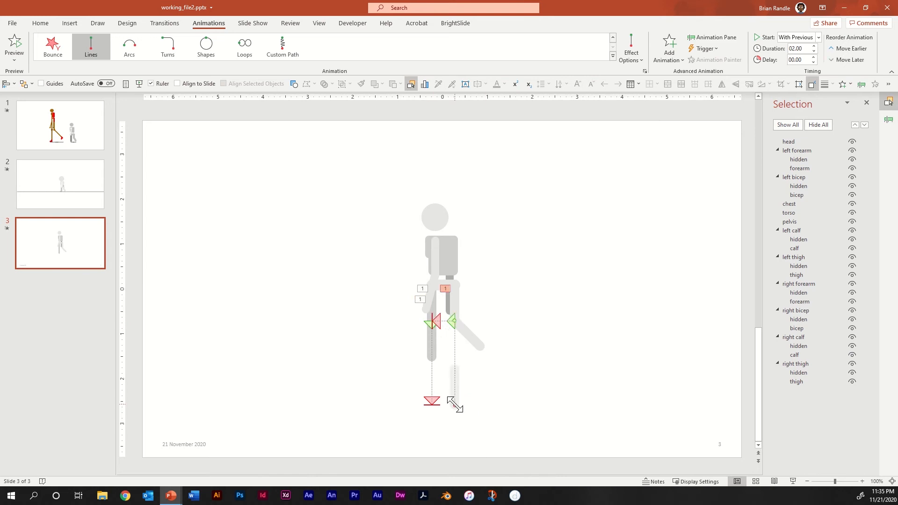
mouse_move(455, 404)
mouse_down()
mouse_move(431, 345)
mouse_move(432, 321)
mouse_up()
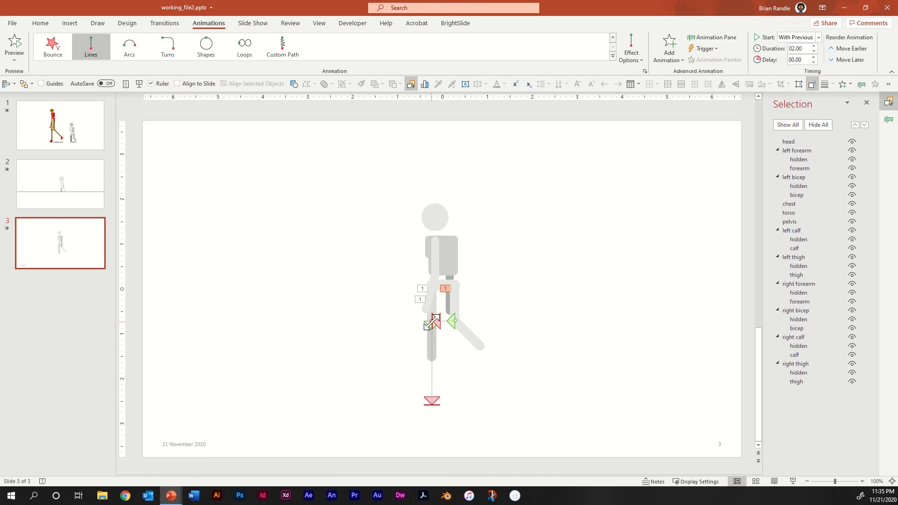
click(432, 404)
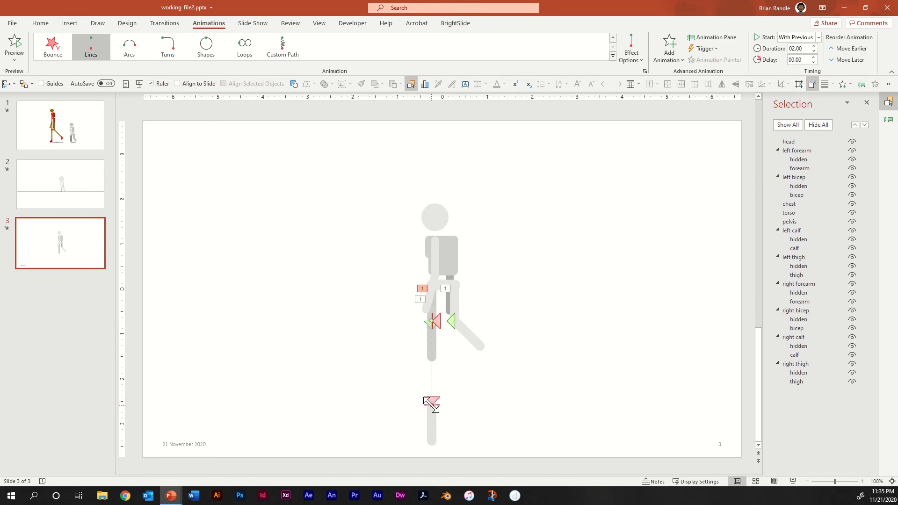
drag(432, 406, 457, 321)
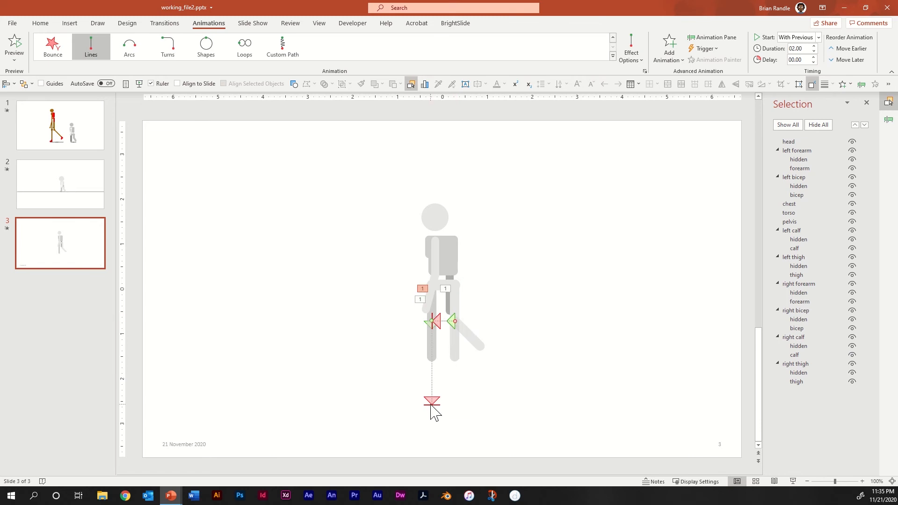
drag(431, 406, 455, 321)
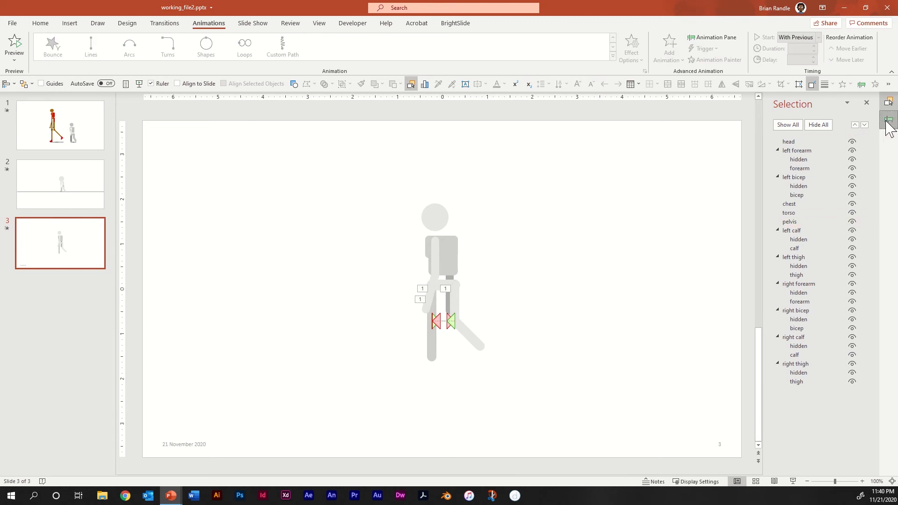
Set all four leg animations, from right thigh to left calf, to start With Previous.
click(889, 120)
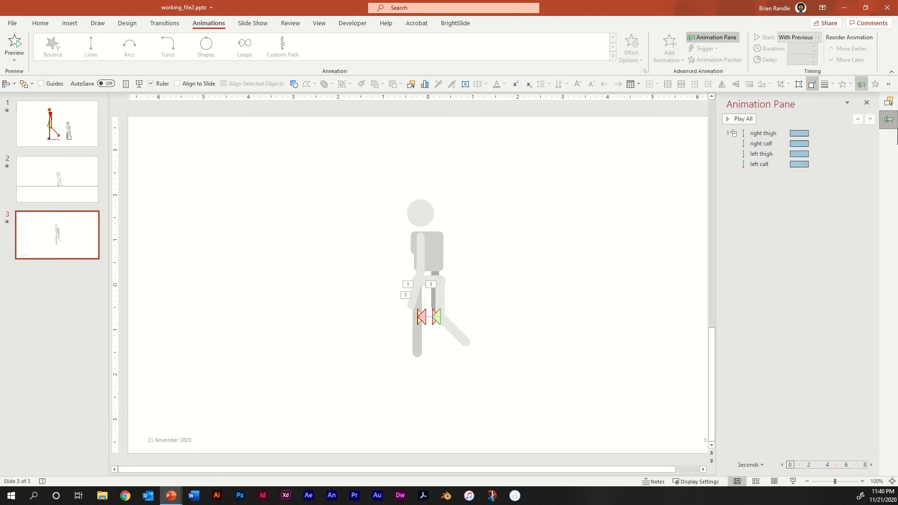
click(772, 135)
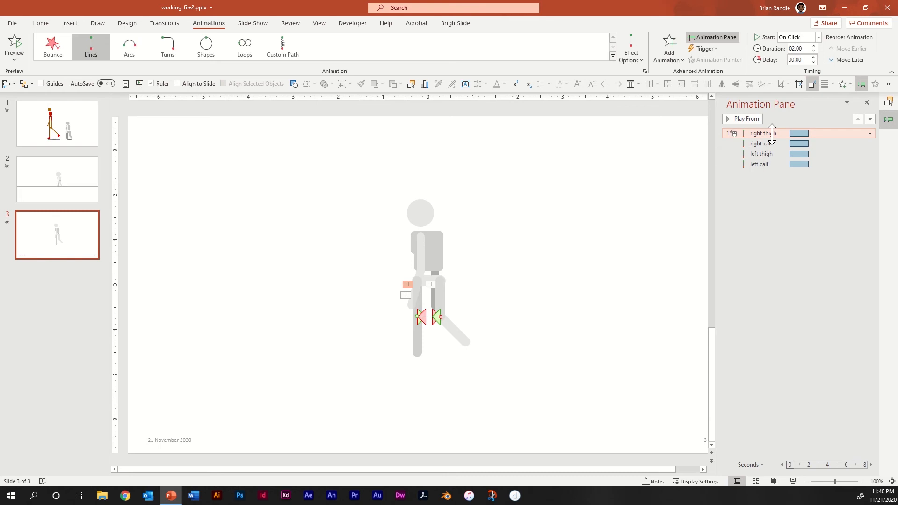
shift+click(775, 165)
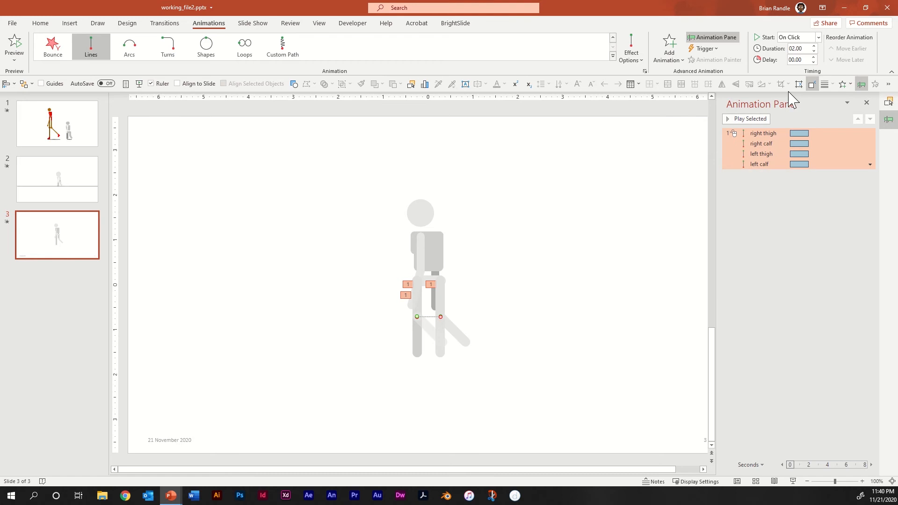
click(820, 38)
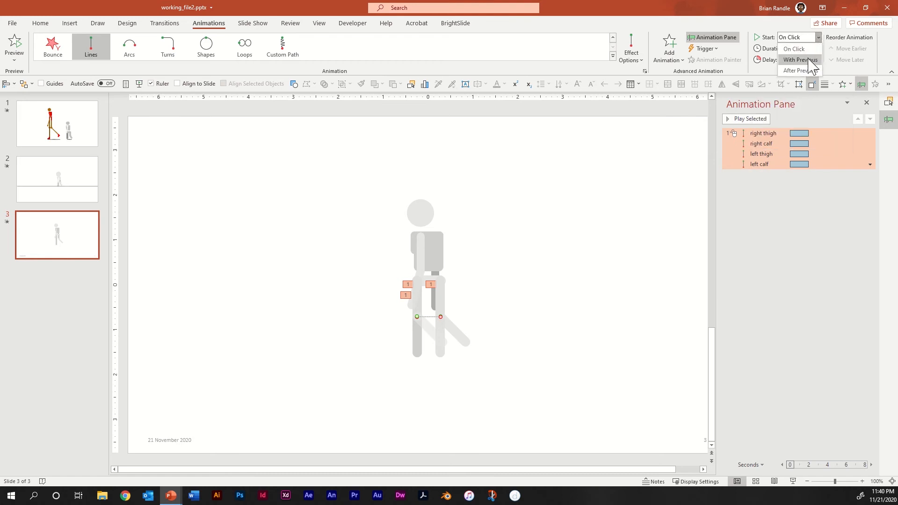
click(809, 59)
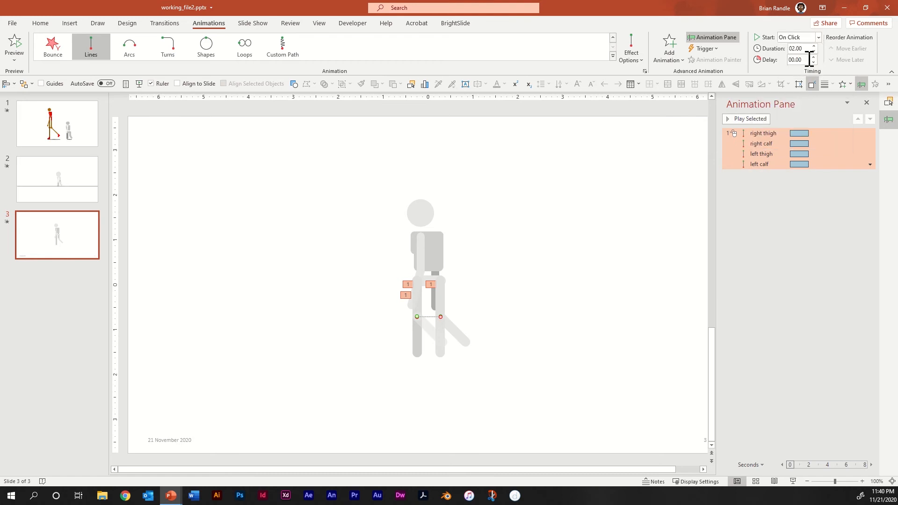
Set the four leg paths' smooth start and smooth end to 0 seconds and turn on Auto-reverse.
right_click(760, 134)
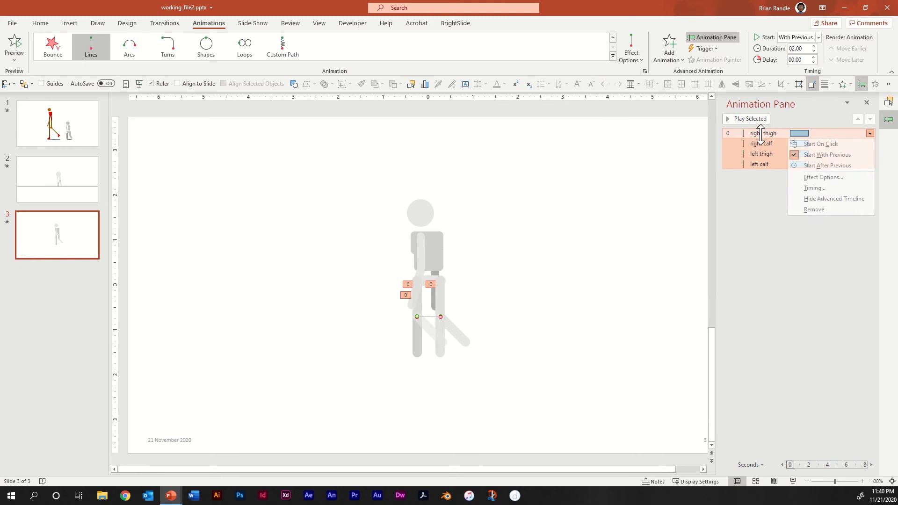
click(821, 178)
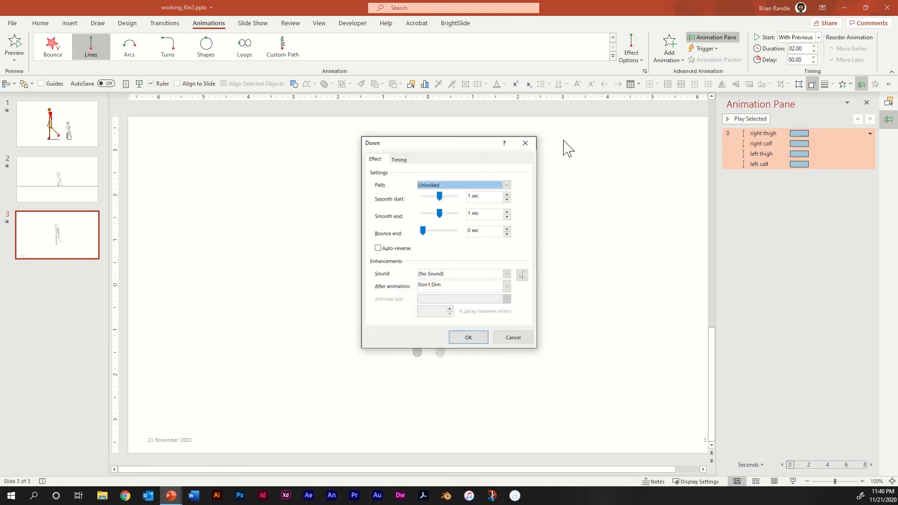
drag(439, 197, 406, 216)
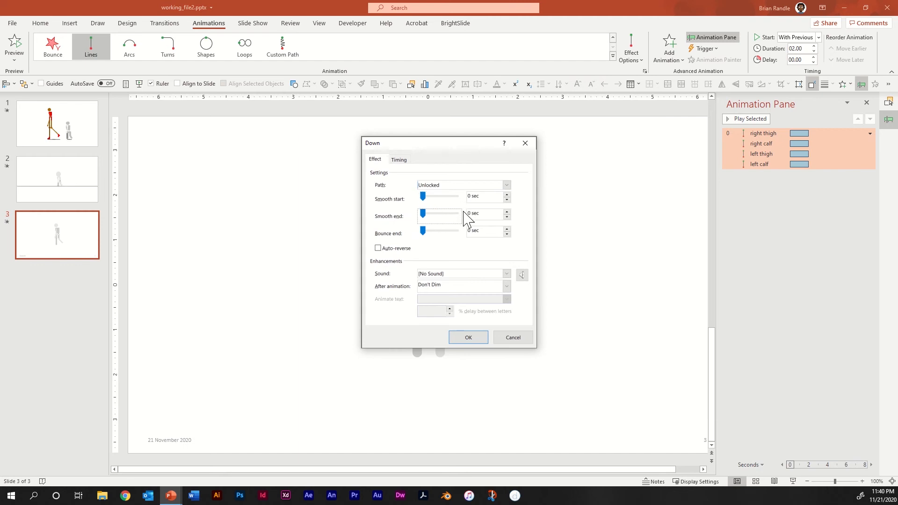
click(378, 248)
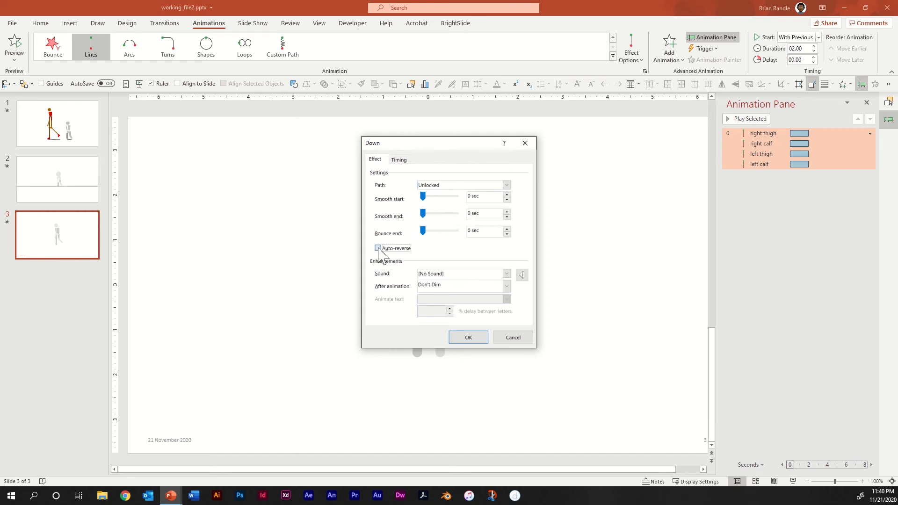
Set the leg paths' duration to 0.6 seconds, repeating Until End of Slide, and play the slide show from this slide.
click(399, 160)
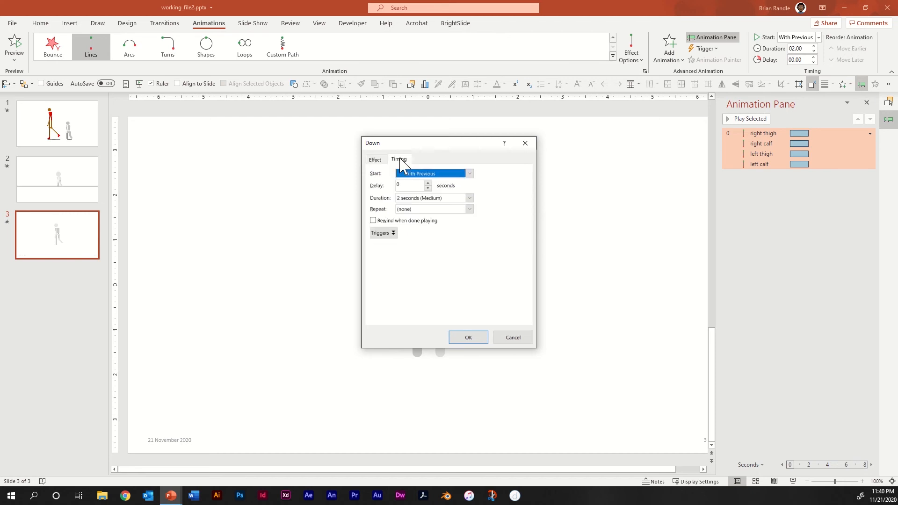
click(470, 198)
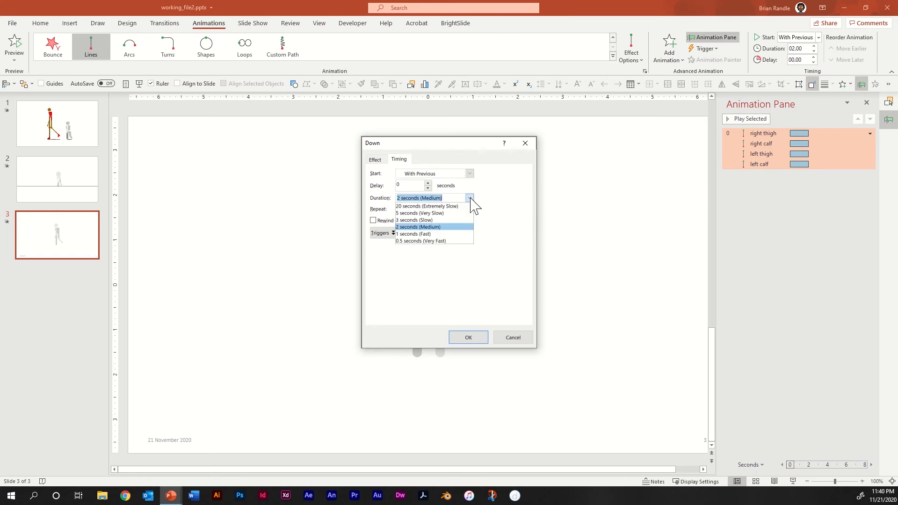
click(473, 206)
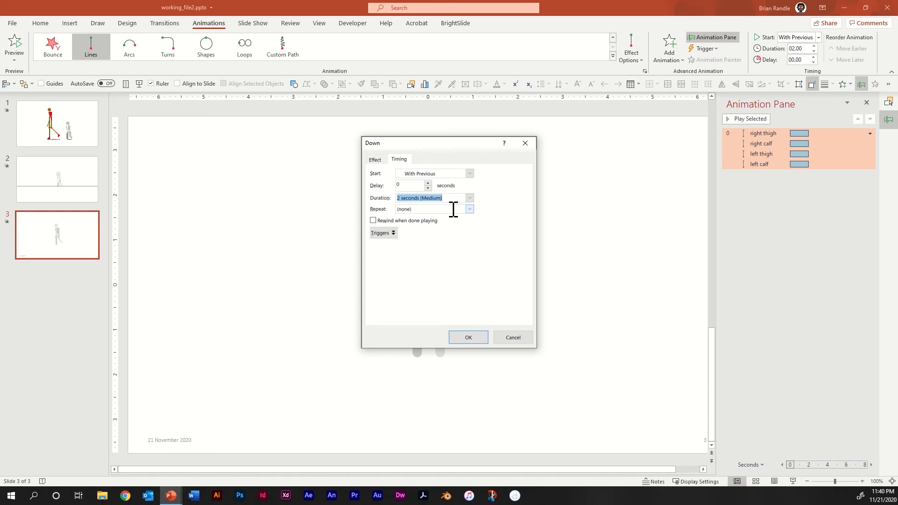
text(.6)
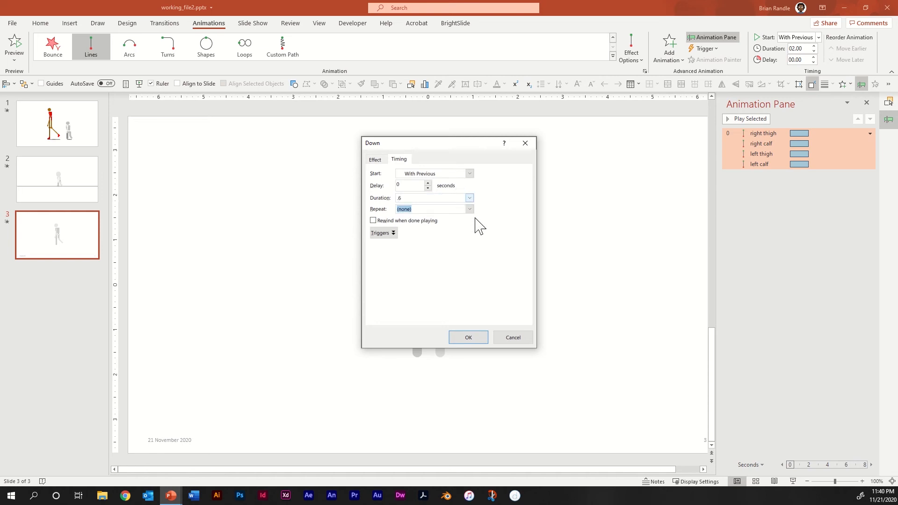
click(470, 210)
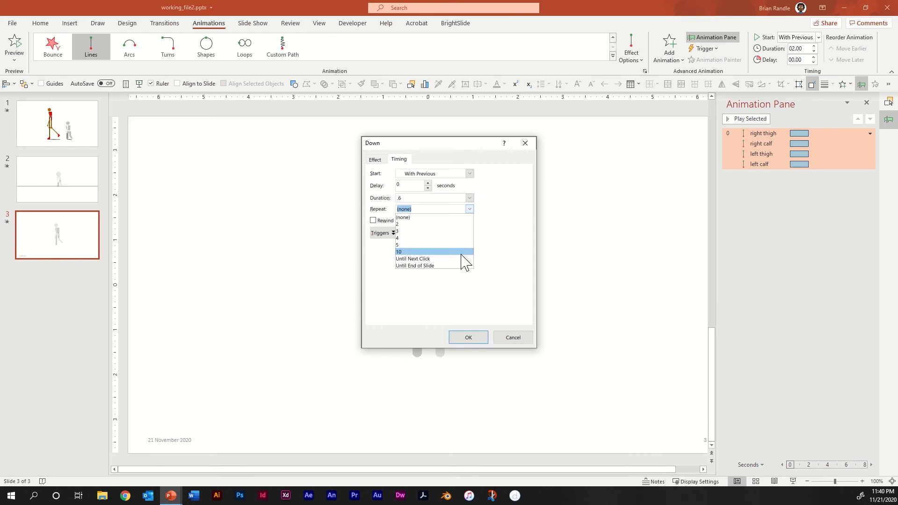
click(441, 265)
click(469, 337)
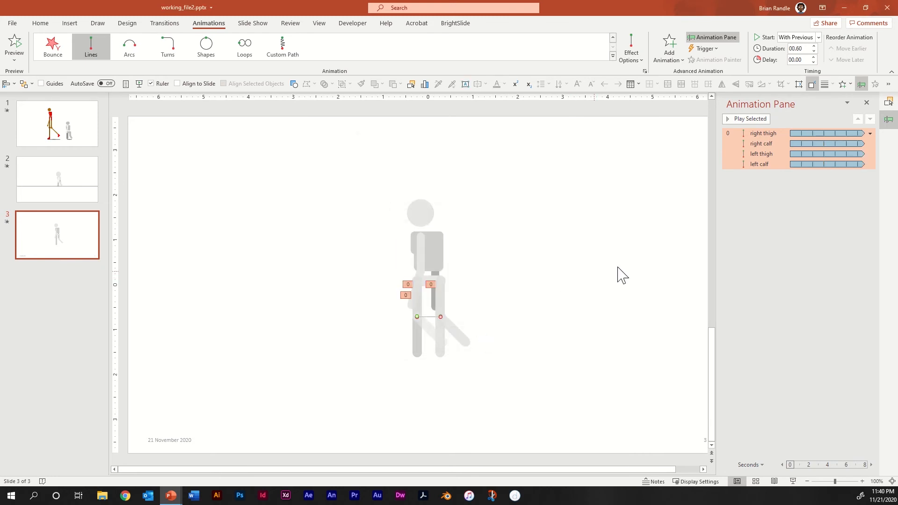
click(793, 480)
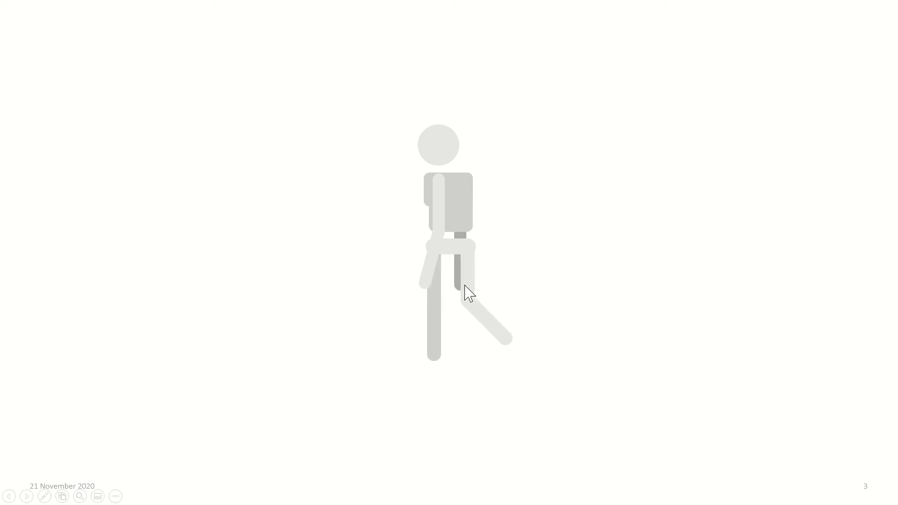
Move the right forearm and right bicep behind the right thigh in the stacking order, and play the slide show from this slide.
key(Escape)
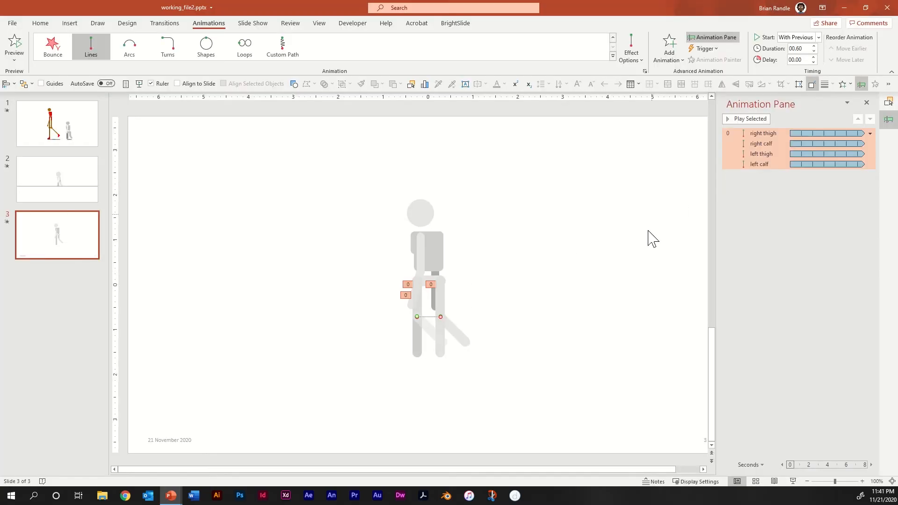
click(627, 229)
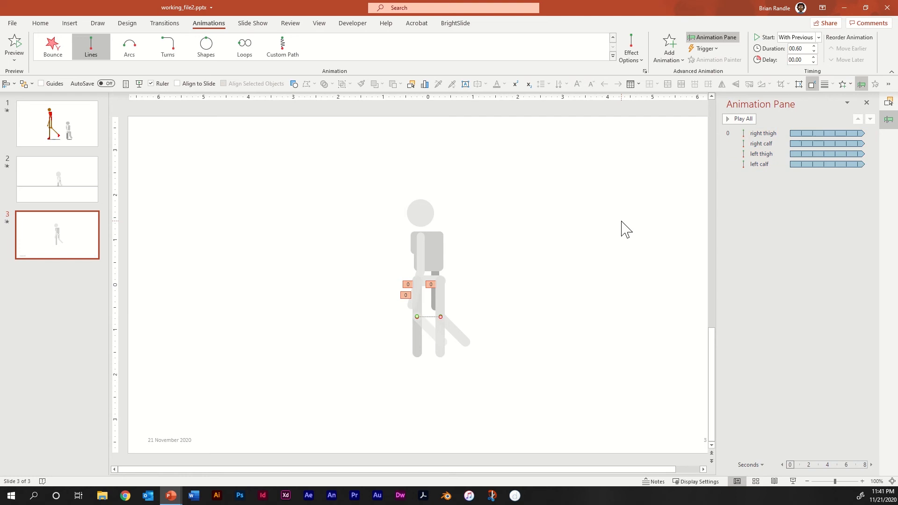
click(890, 104)
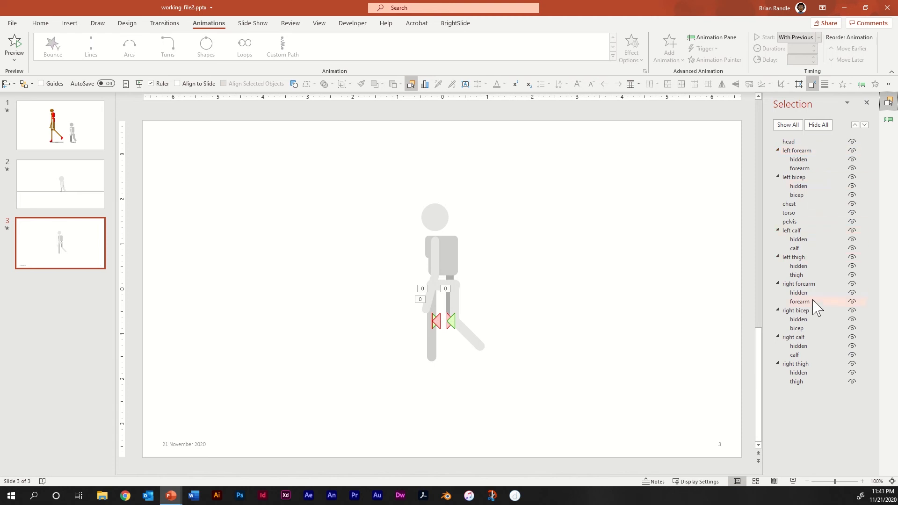
click(819, 311)
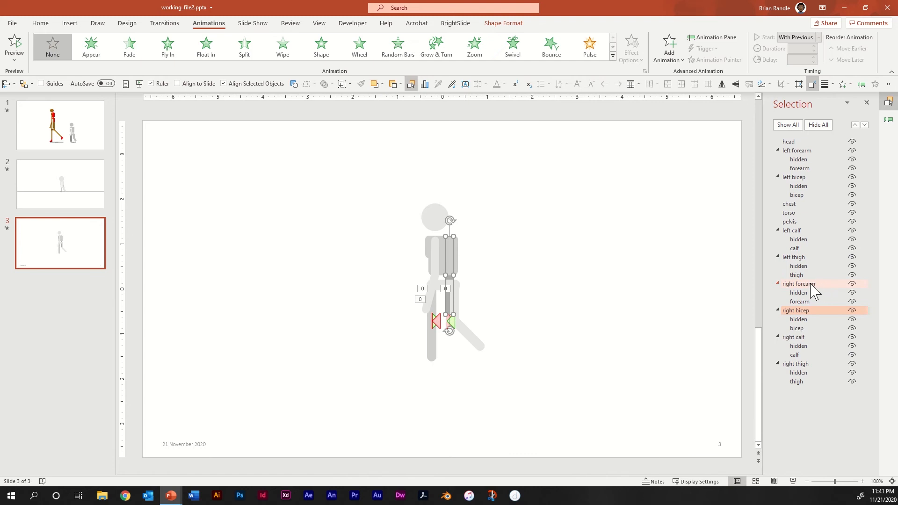
drag(817, 285, 817, 401)
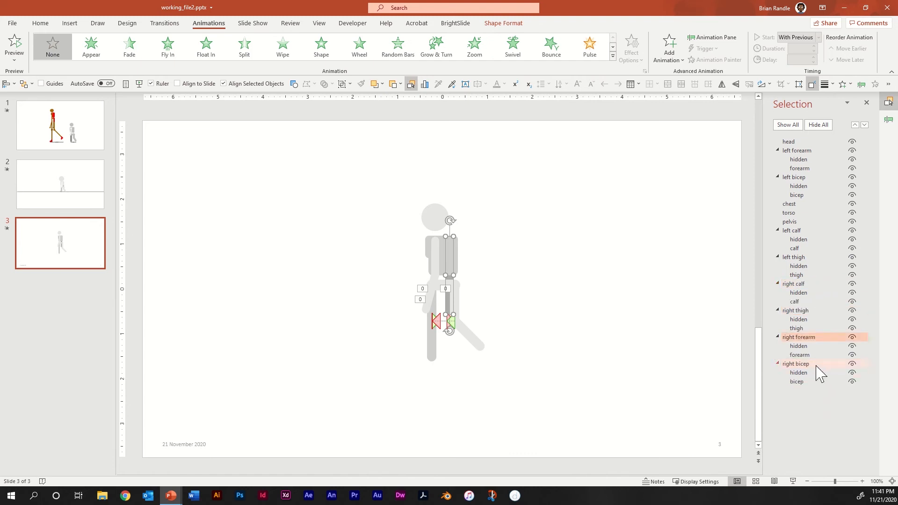
click(634, 322)
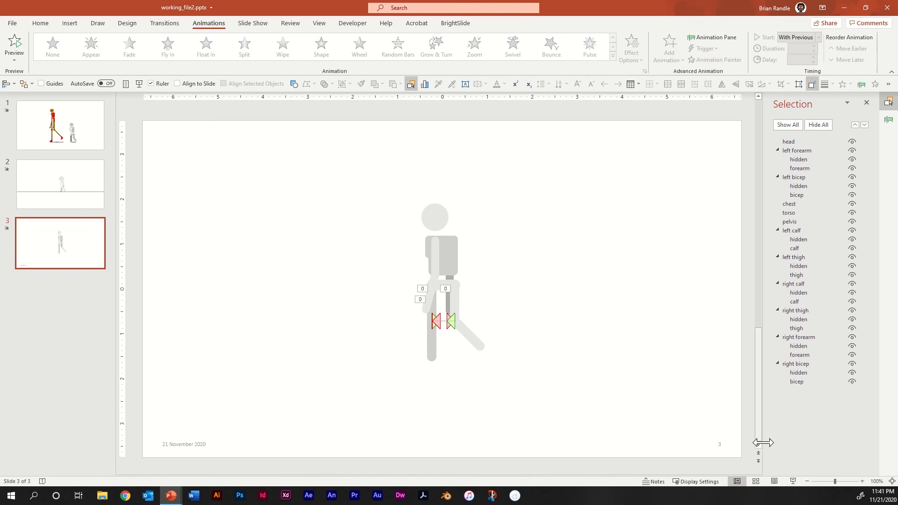
click(793, 482)
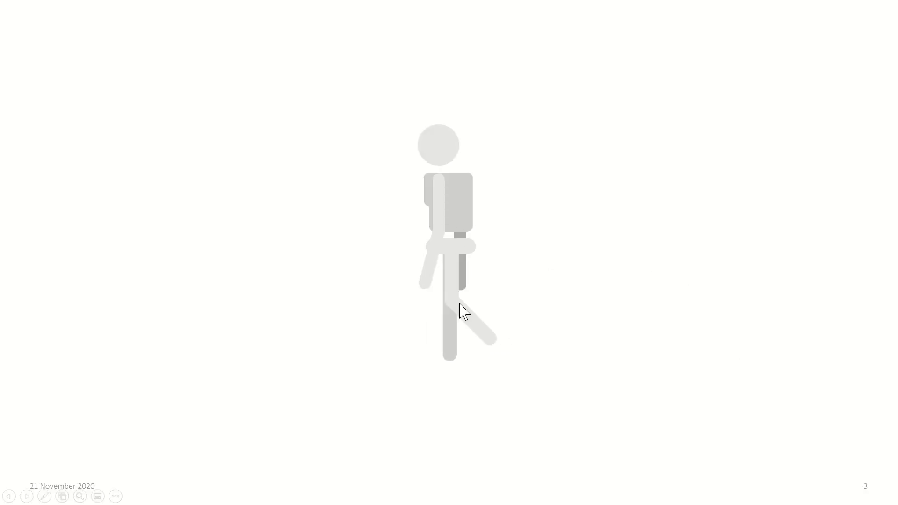
key(Escape)
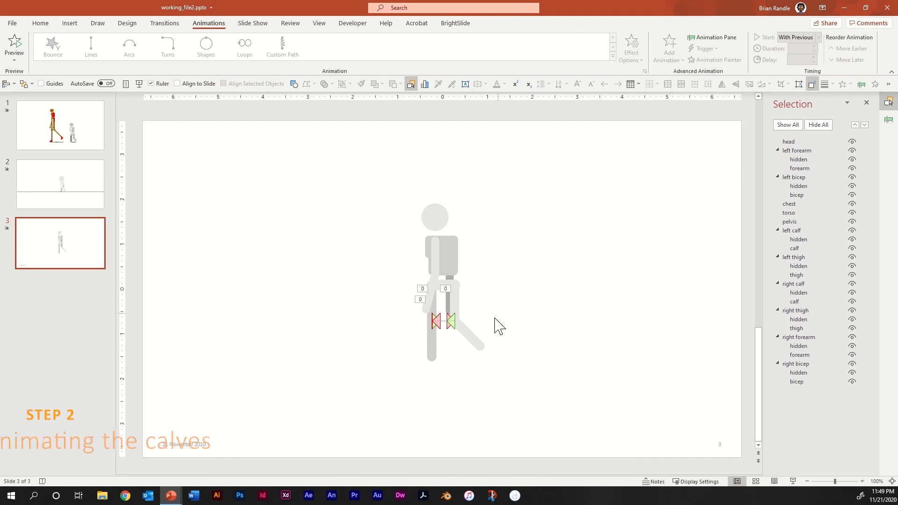
Check the left calf group's rotation angle in its size settings.
click(477, 341)
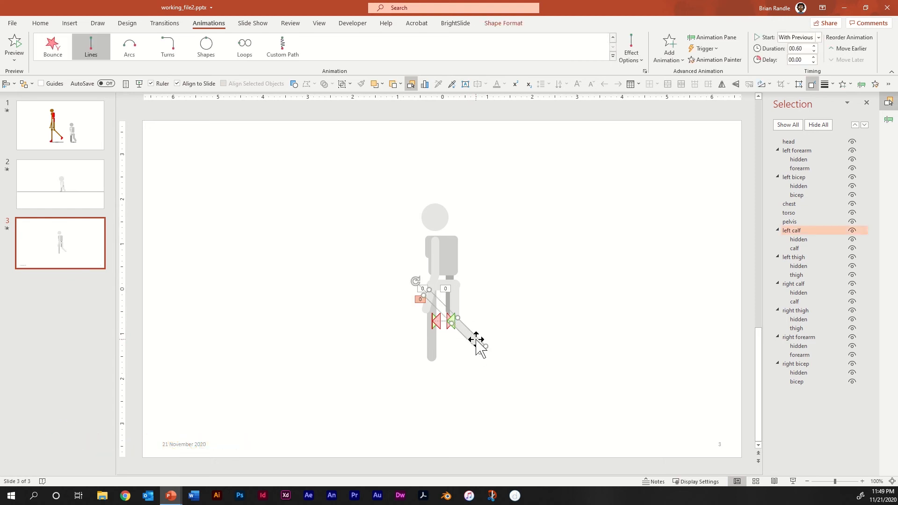
right_click(476, 339)
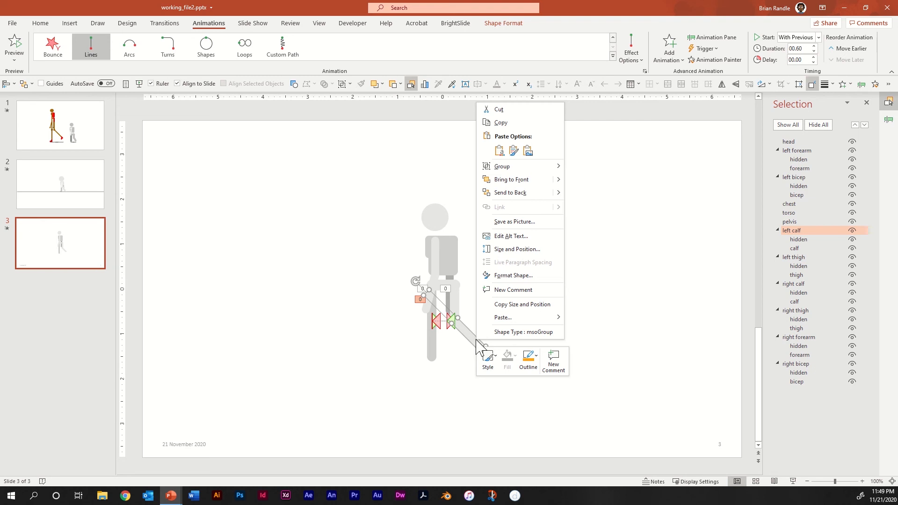
click(523, 276)
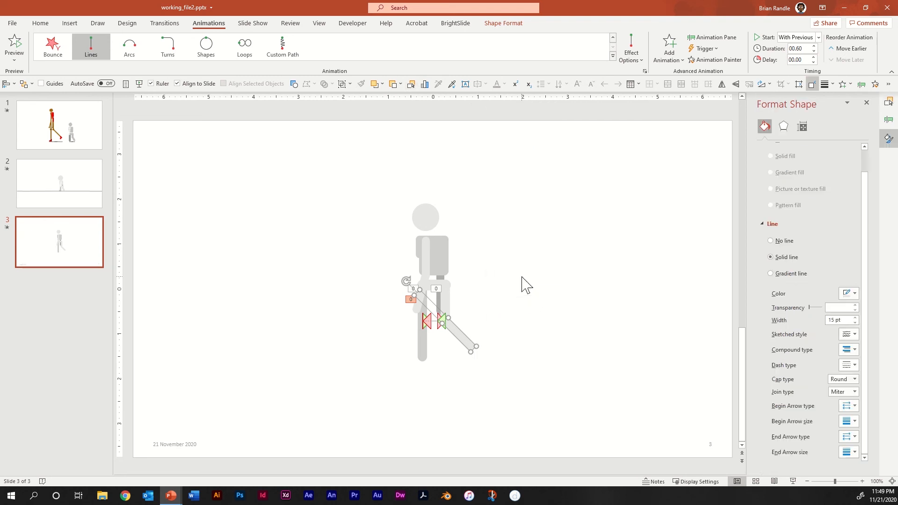
click(803, 127)
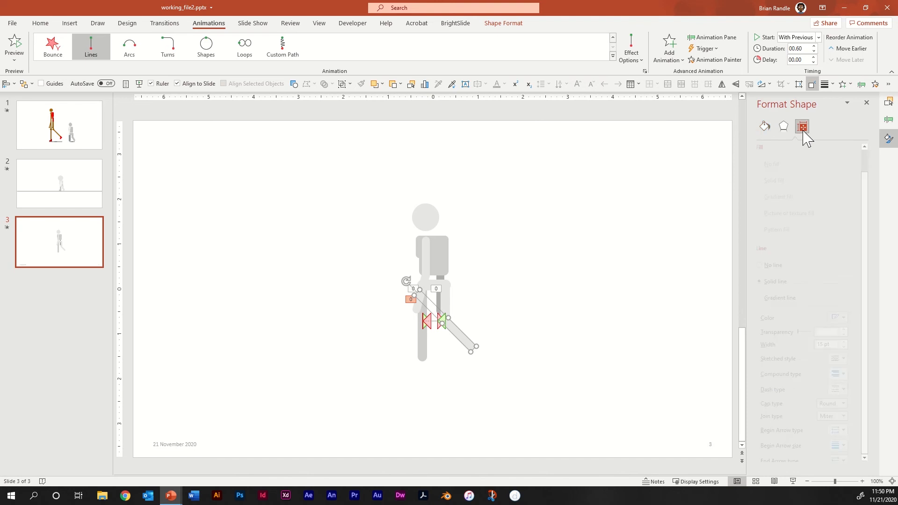
click(772, 147)
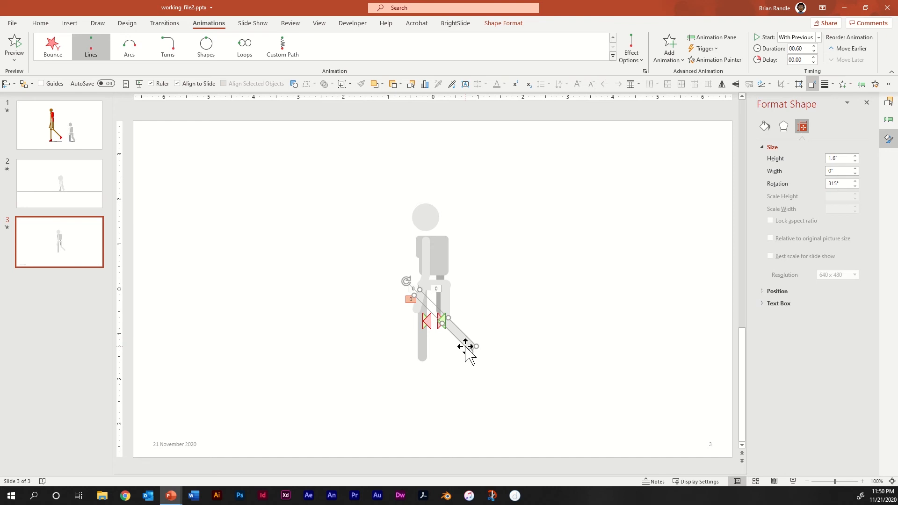
Add a Spin emphasis animation to both the left calf and right calf groups, keeping their existing motion paths.
click(889, 101)
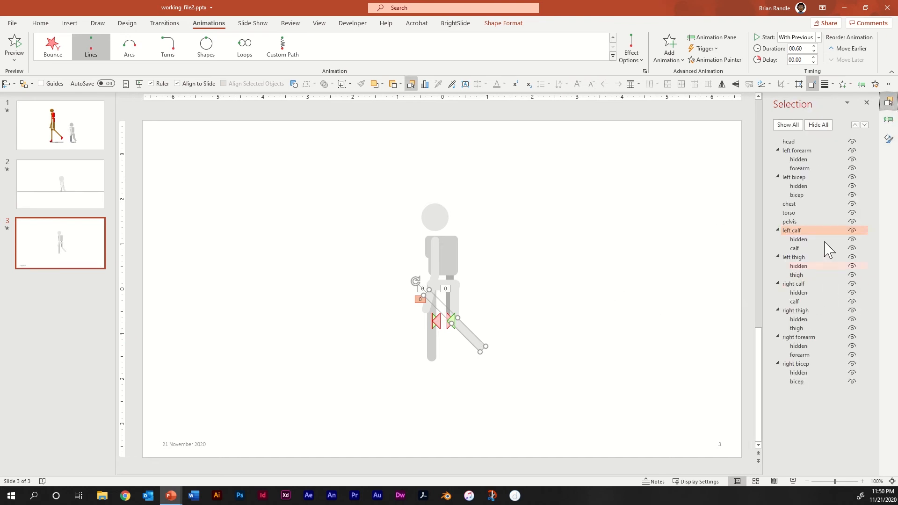
ctrl+click(819, 284)
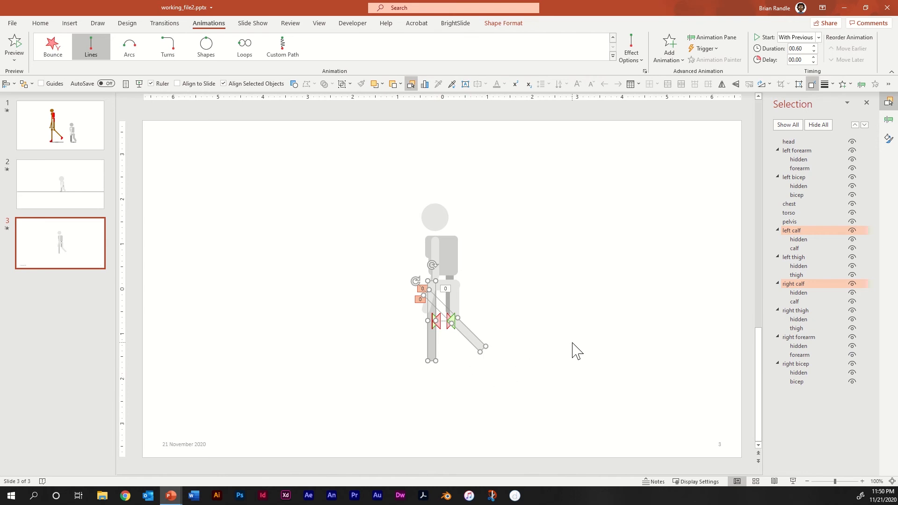
click(889, 120)
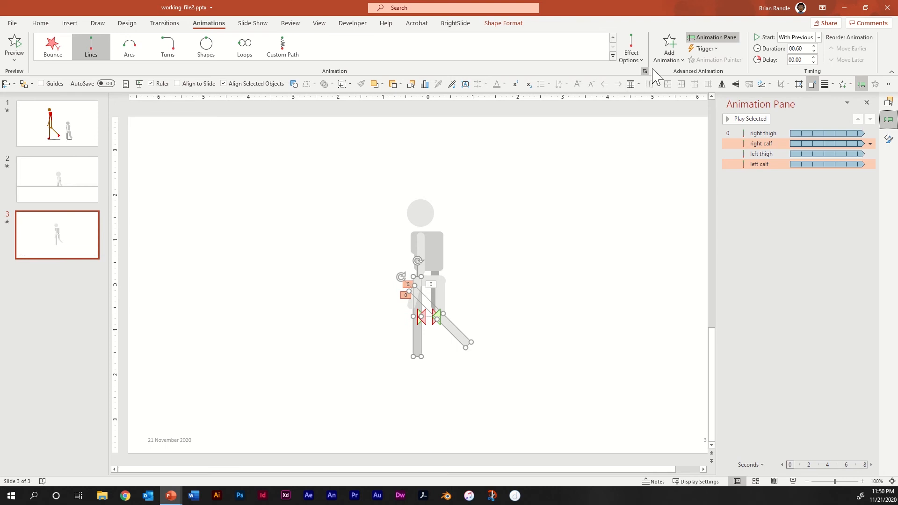
click(674, 65)
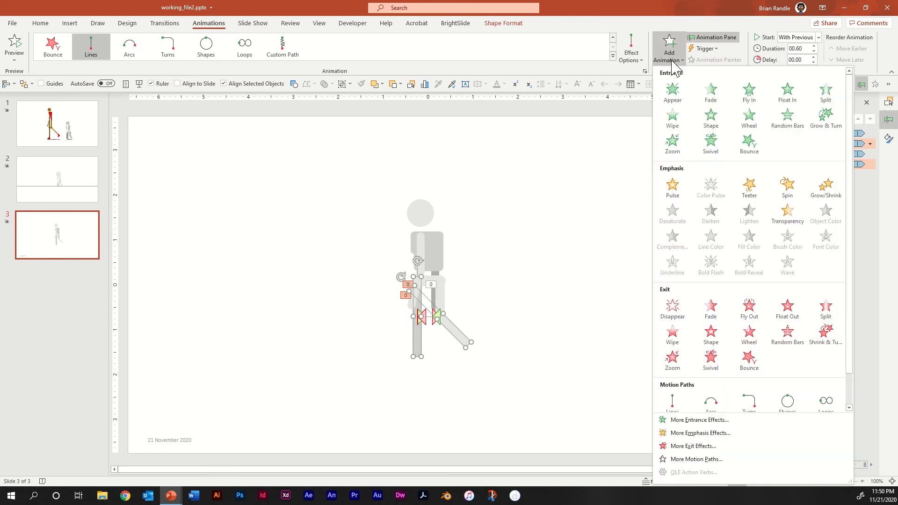
click(791, 192)
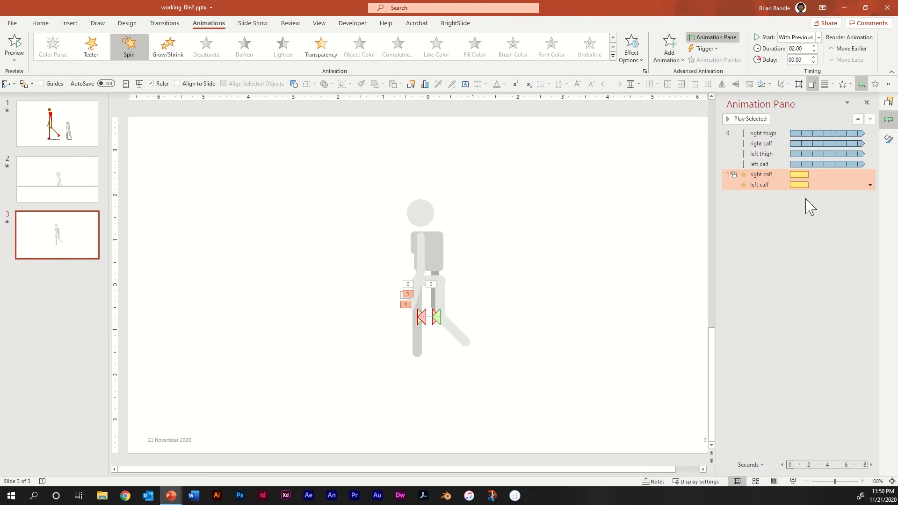
Set both calf Spin animations to start With Previous with a duration of 0.6 seconds.
click(817, 37)
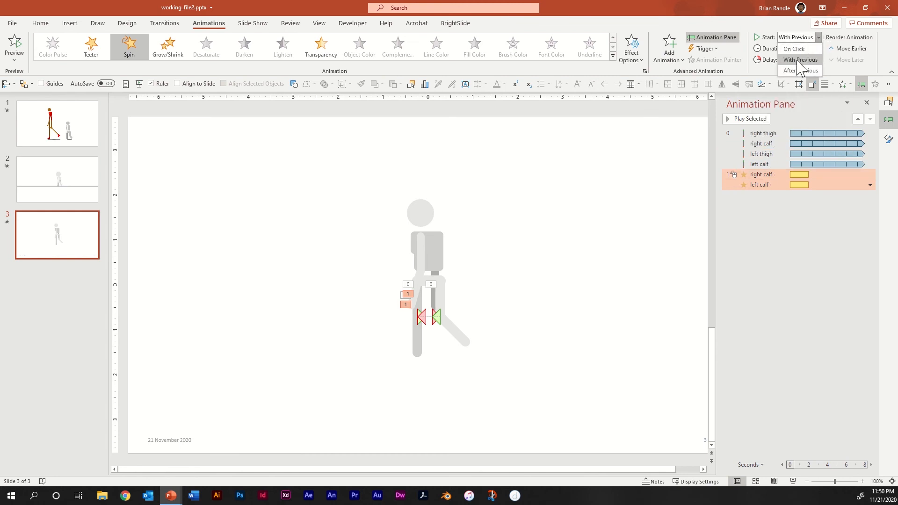
click(798, 58)
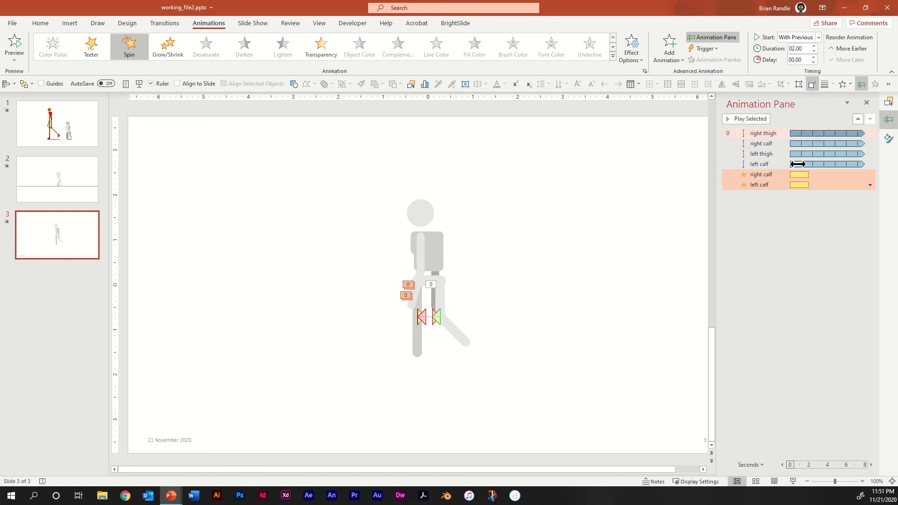
click(803, 48)
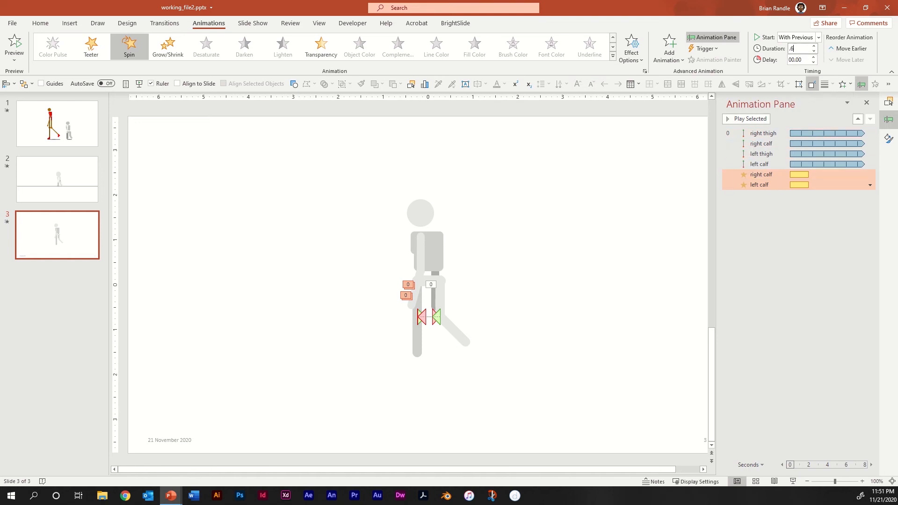
text(.6)
key(Tab)
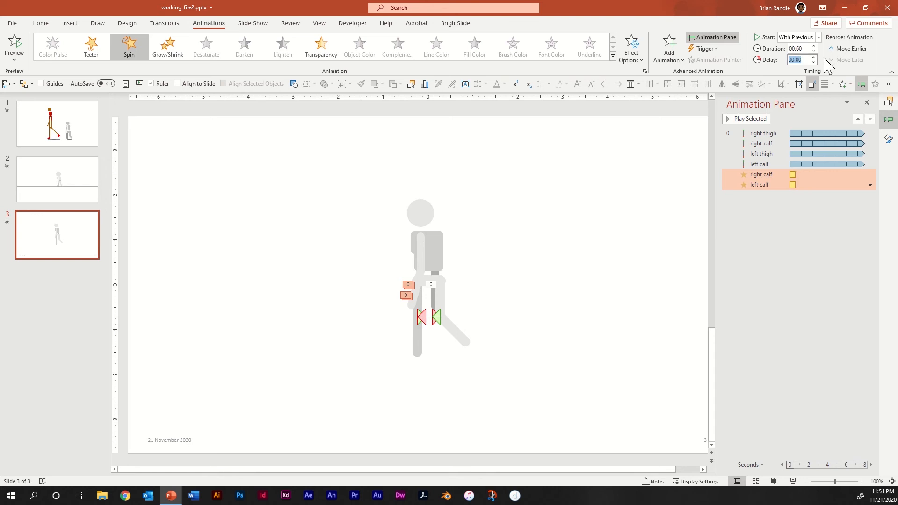
Set the spin amount of both calf animations to a custom 45° clockwise and turn on Auto-reverse.
right_click(778, 176)
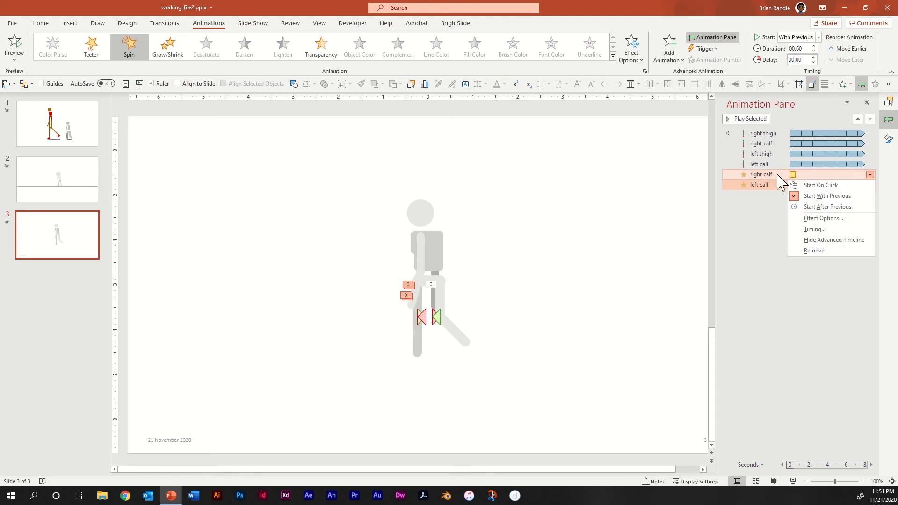
click(820, 220)
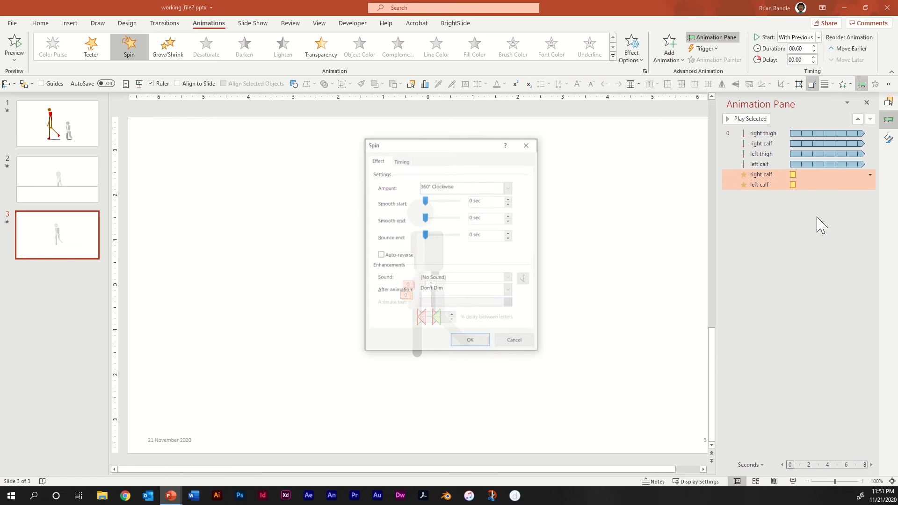
click(507, 185)
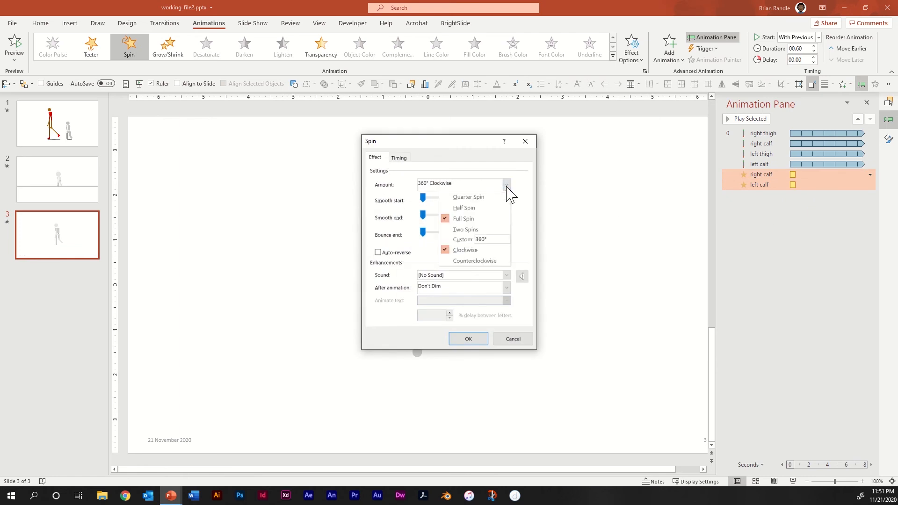
drag(485, 239, 460, 244)
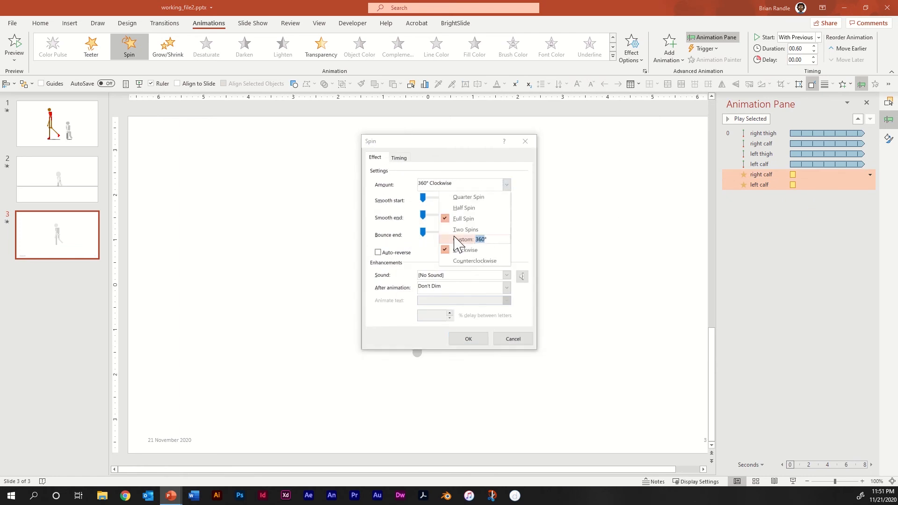
text(45)
key(Return)
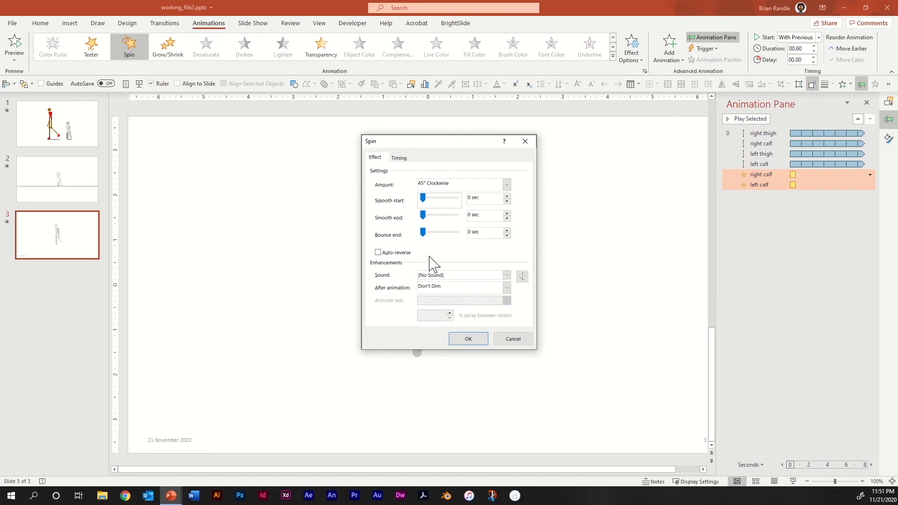
click(378, 253)
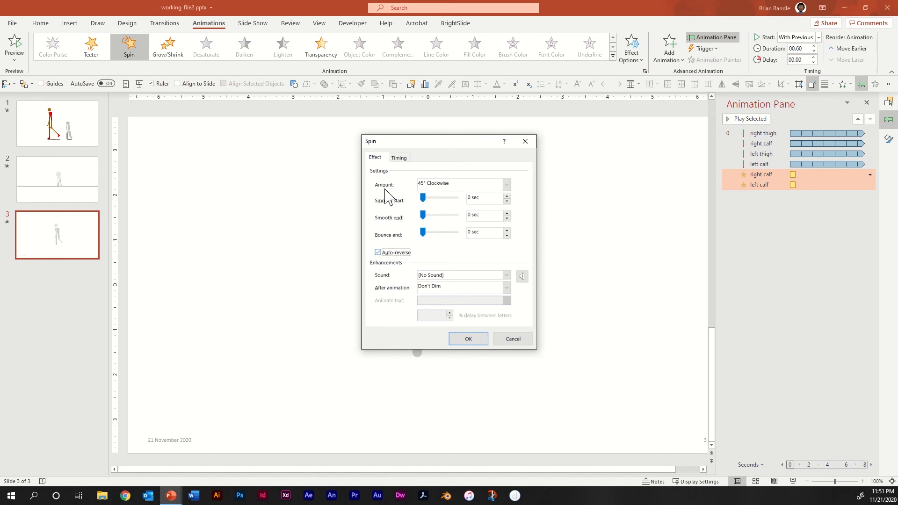
Set both calf Spin animations to repeat Until End of Slide and apply the settings.
click(399, 158)
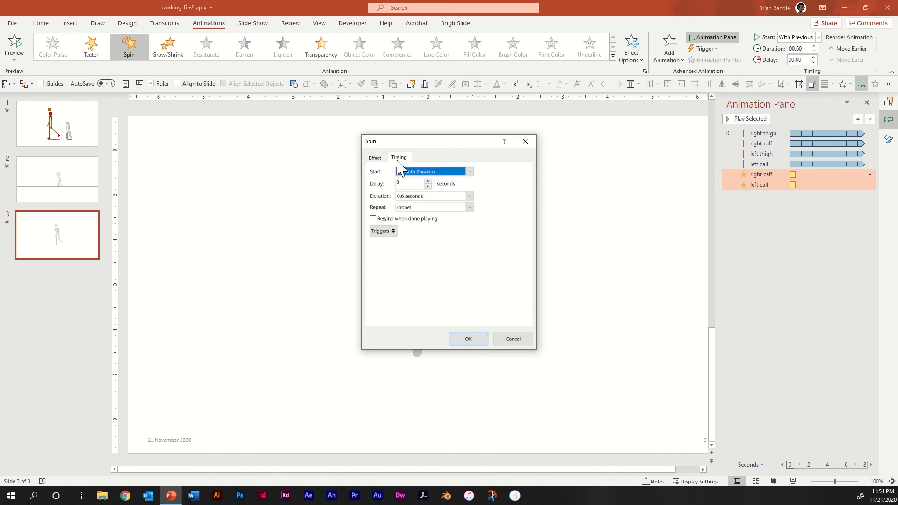
click(470, 207)
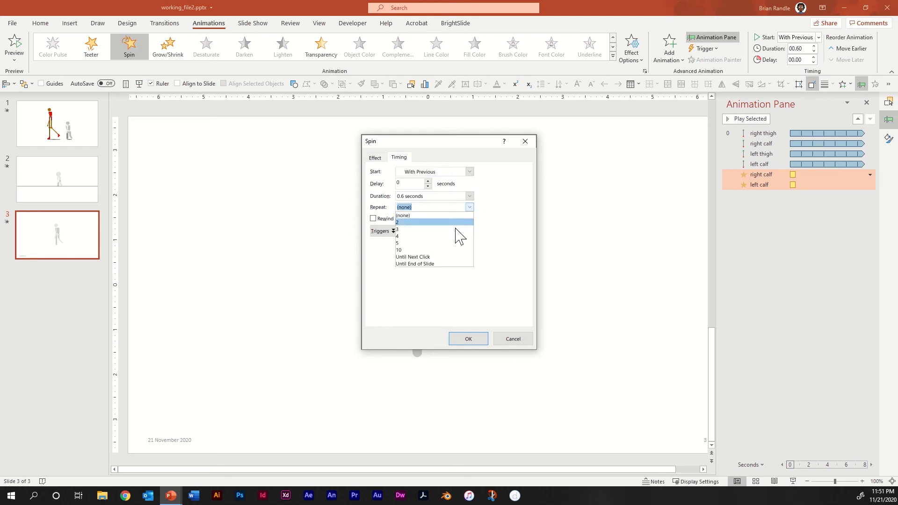
click(428, 264)
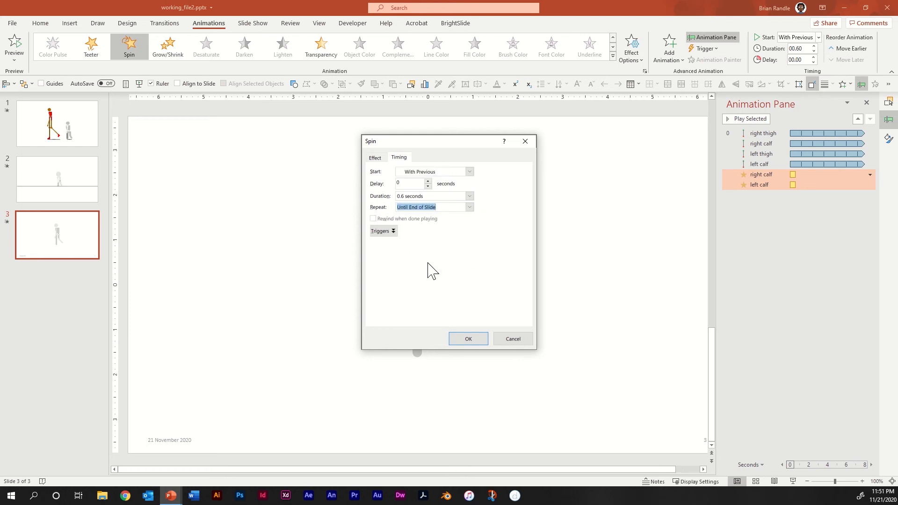
click(468, 339)
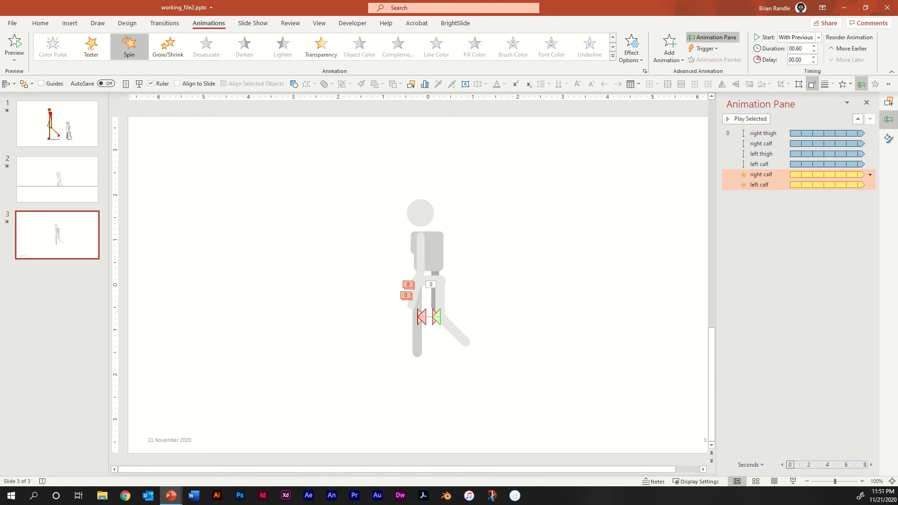
Reorder the right calf's Spin animation to sit directly after the right calf's motion path.
click(768, 234)
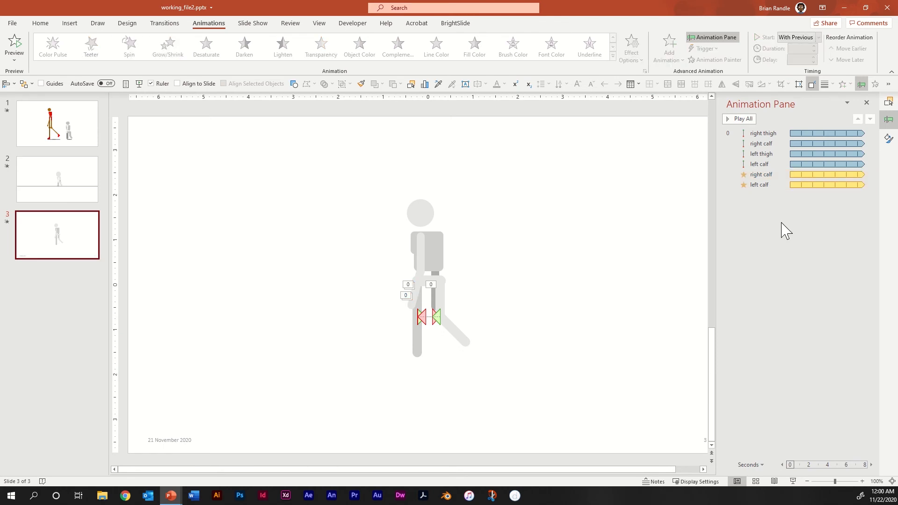
click(778, 175)
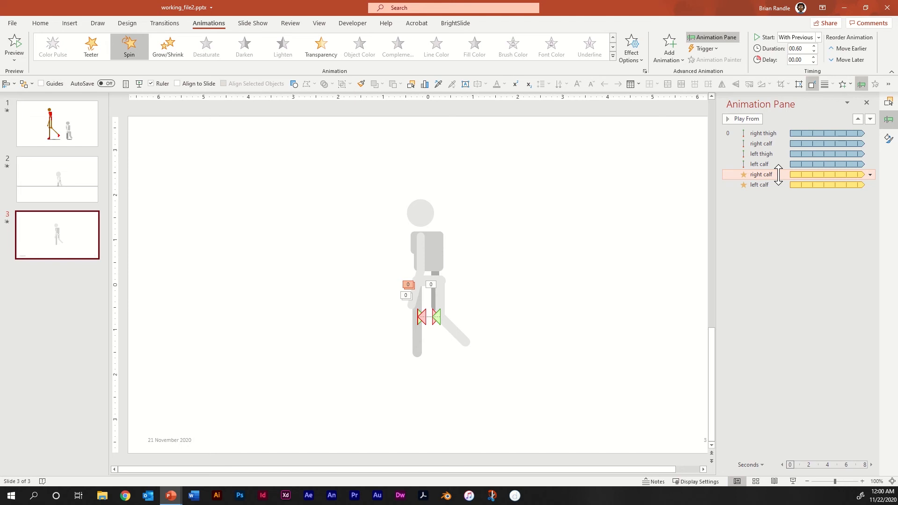
drag(778, 175, 780, 150)
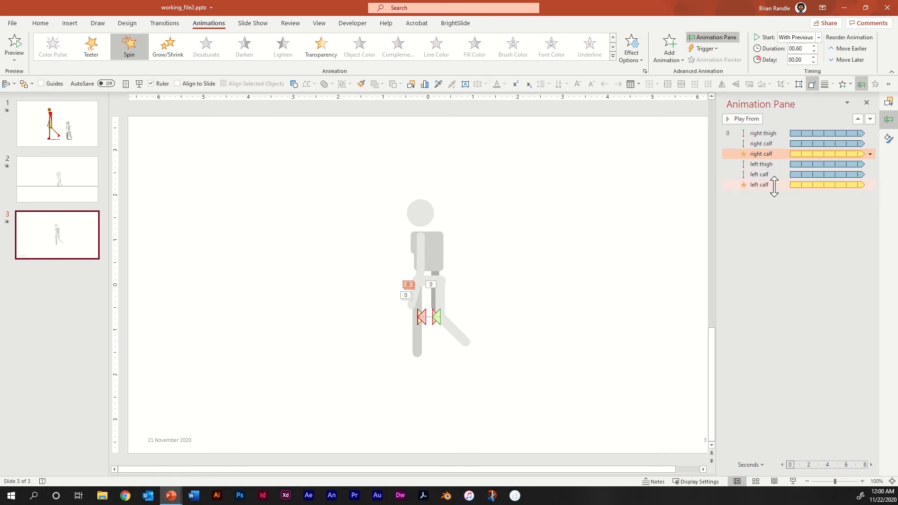
Set the delay of both calf Spin animations to 0.3 seconds.
ctrl+click(778, 184)
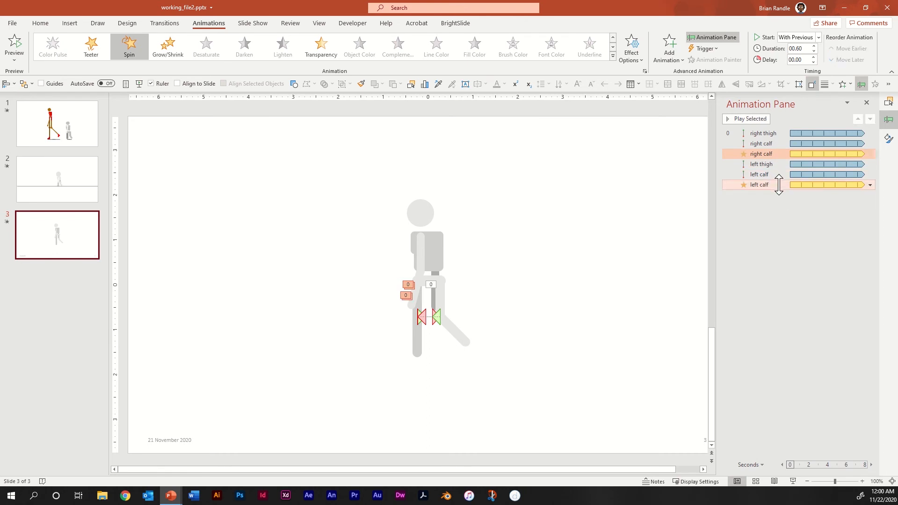
click(798, 59)
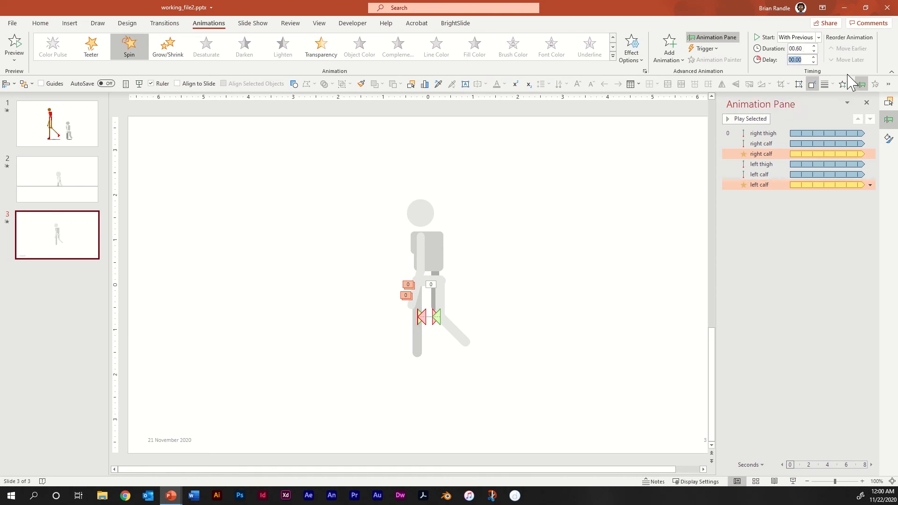
key(BackSpace)
text(.3)
key(Return)
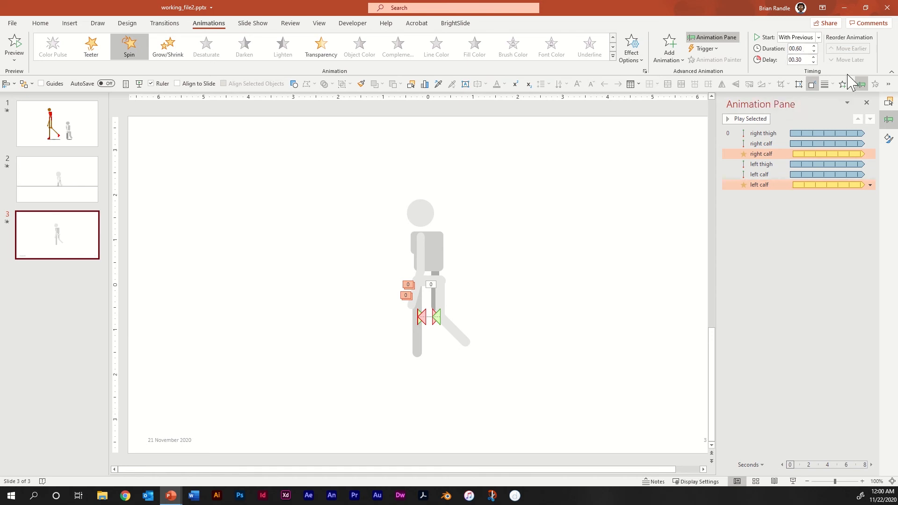
click(769, 225)
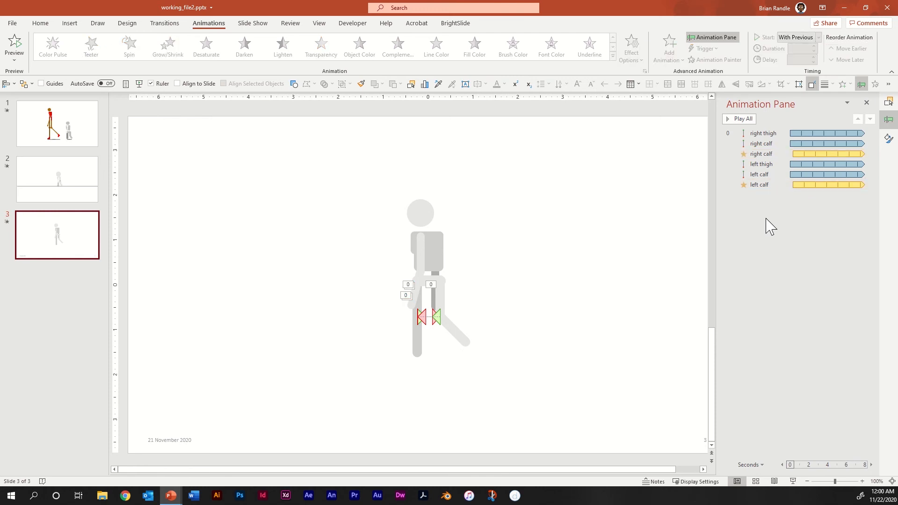
Change the right calf's Spin to 45° counterclockwise with a smooth start of 0.6 seconds and apply the settings.
double_click(779, 154)
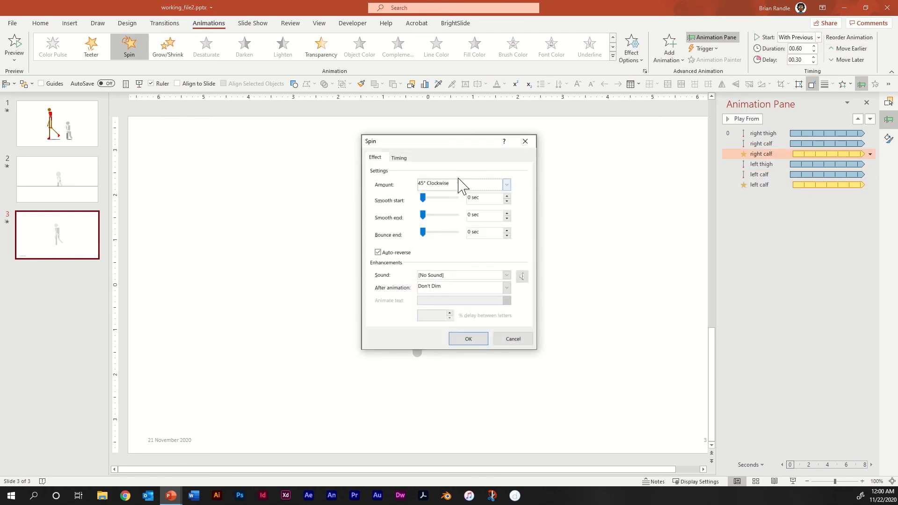
drag(464, 144, 614, 148)
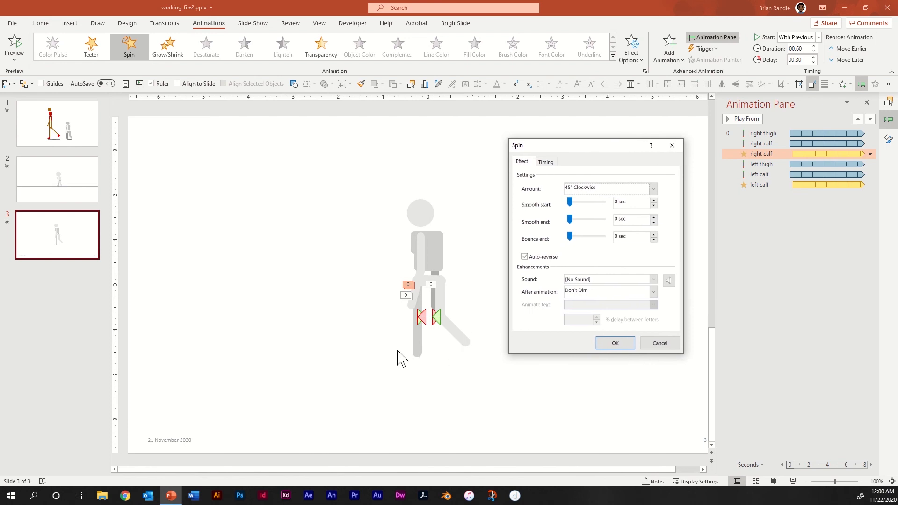
click(653, 189)
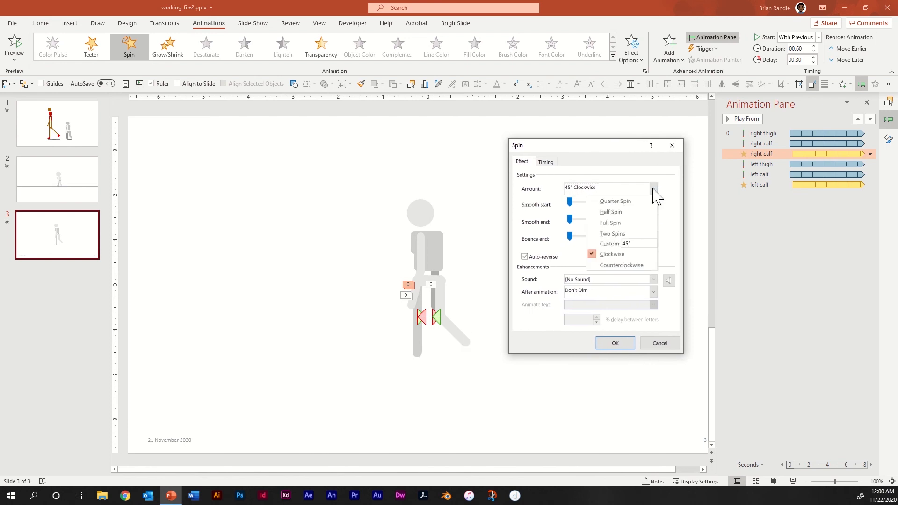
click(632, 266)
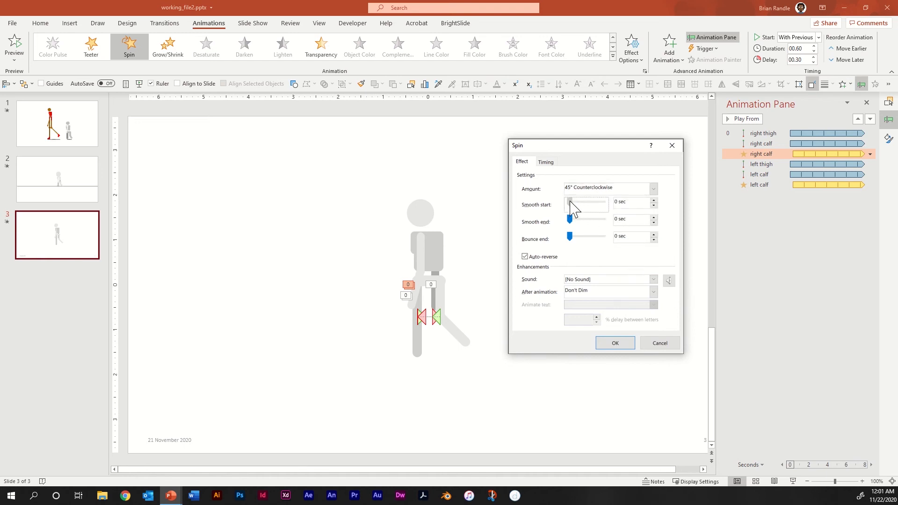
drag(572, 206, 604, 203)
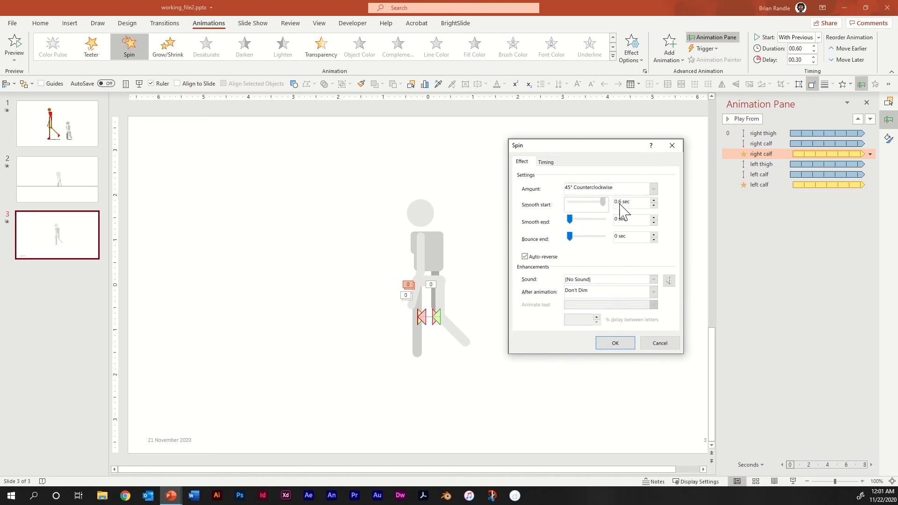
click(625, 345)
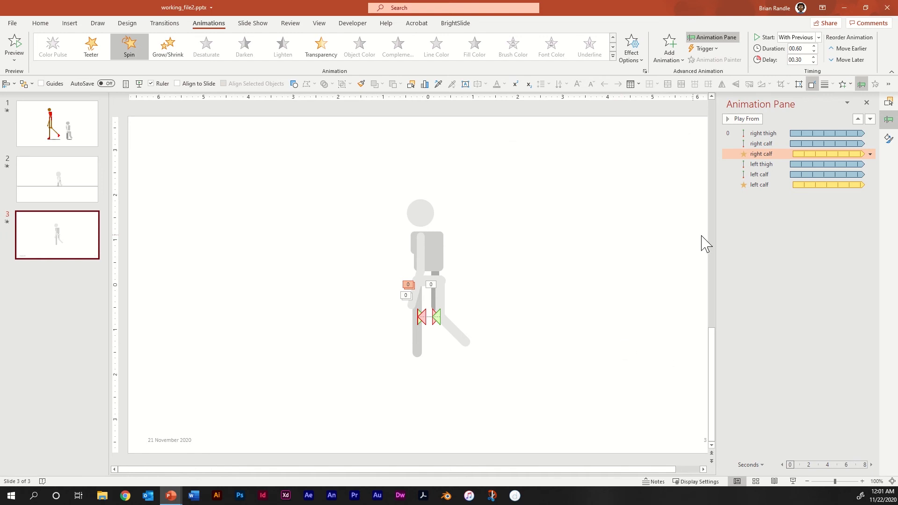
Give the left calf's Spin animation a smooth end of 0.6 seconds and apply the settings.
double_click(774, 185)
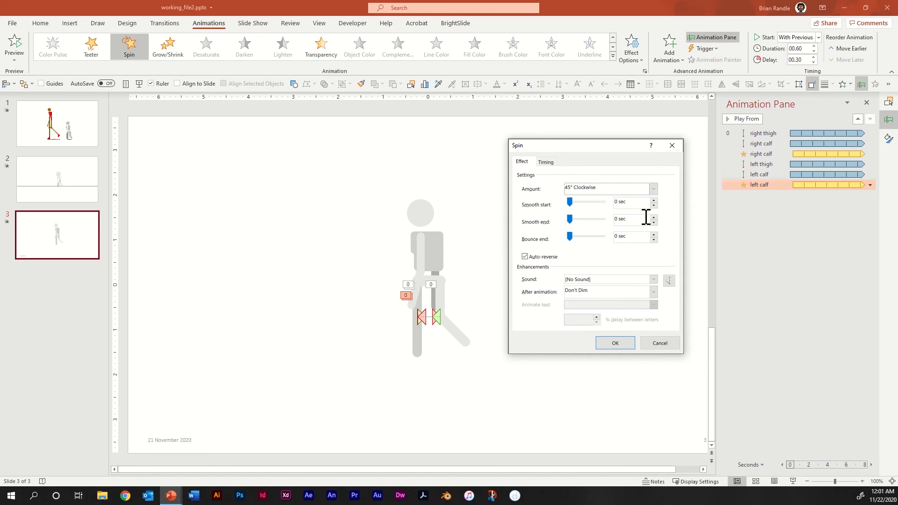
click(570, 220)
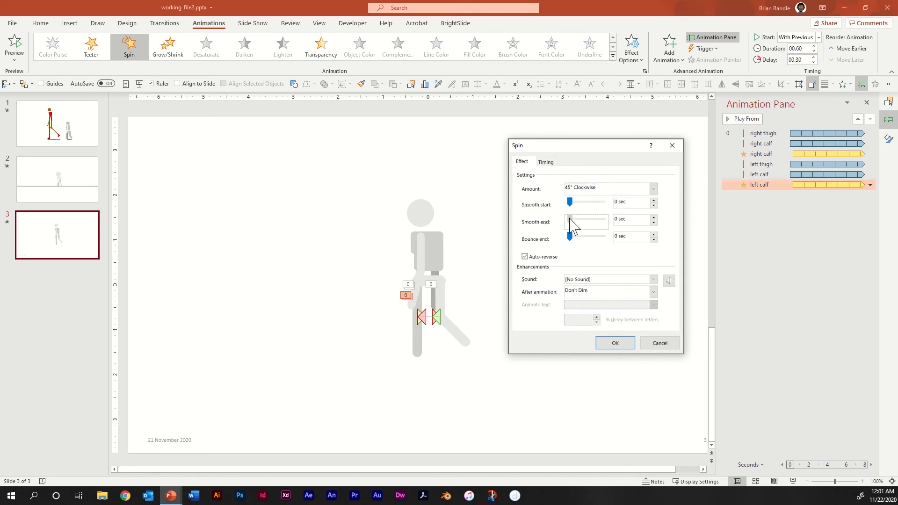
drag(569, 218, 611, 217)
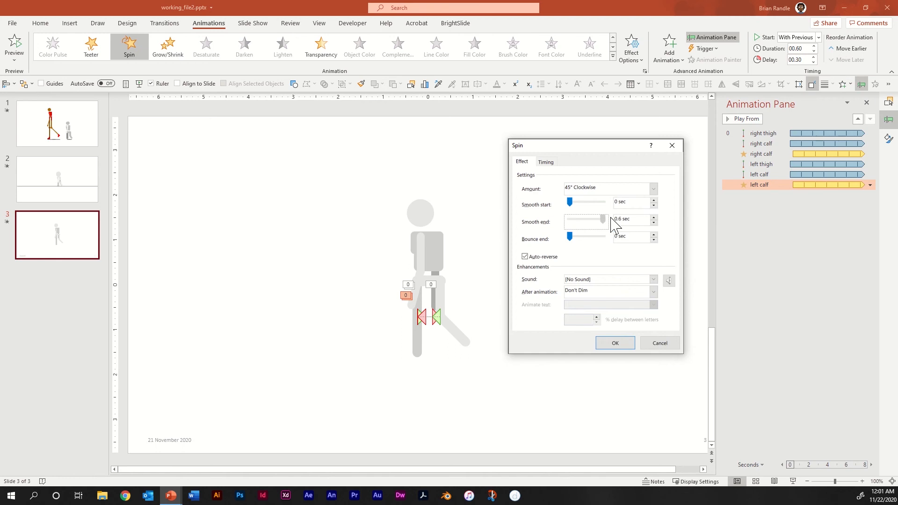
click(617, 344)
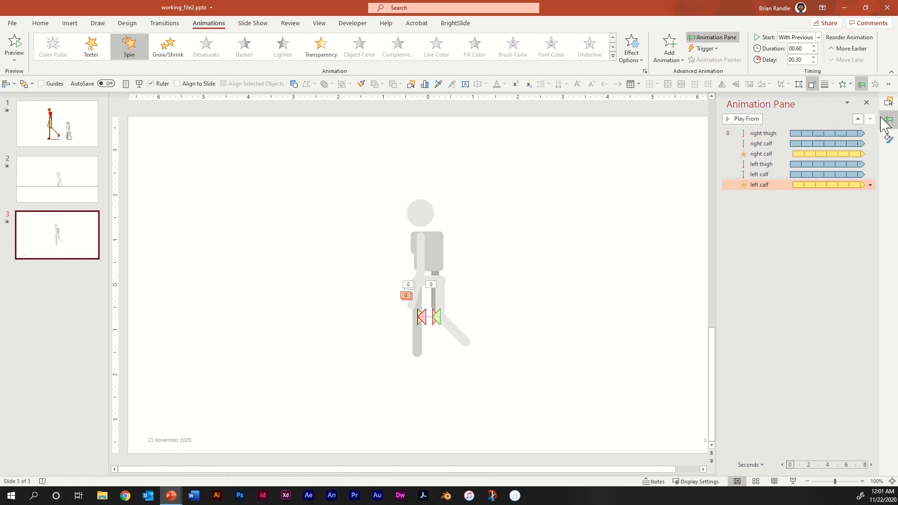
Add a Grow/Shrink emphasis animation to the pelvis shape.
click(889, 104)
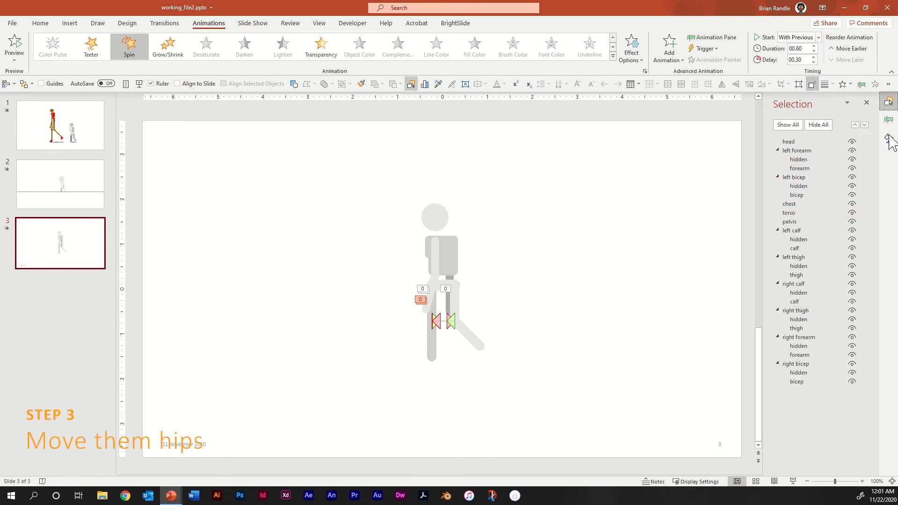
click(805, 223)
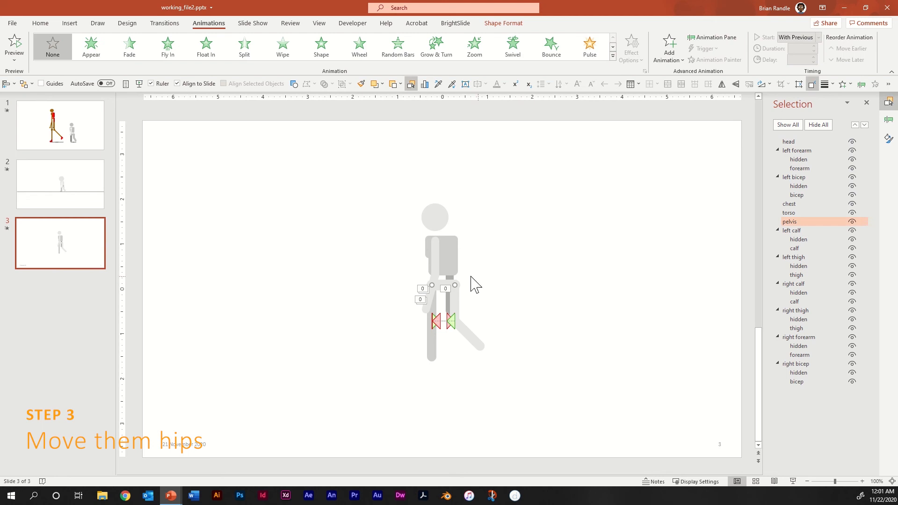
click(715, 39)
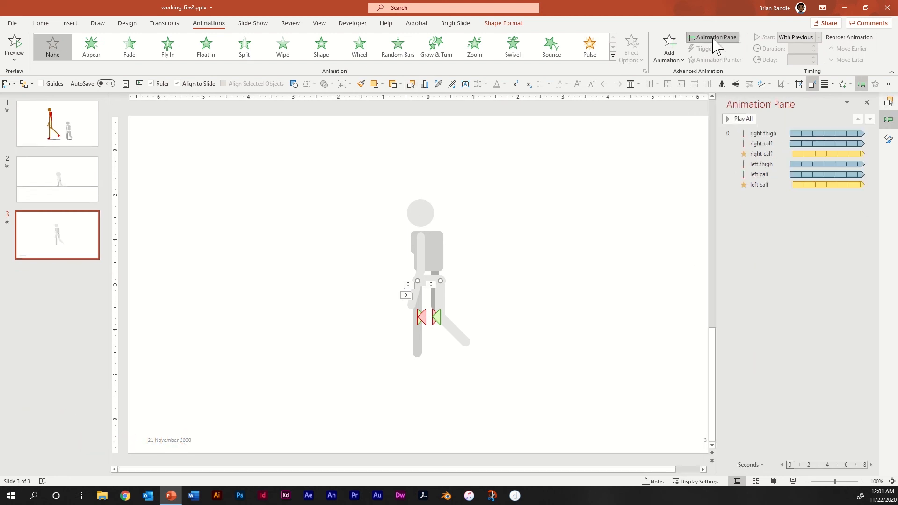
click(672, 57)
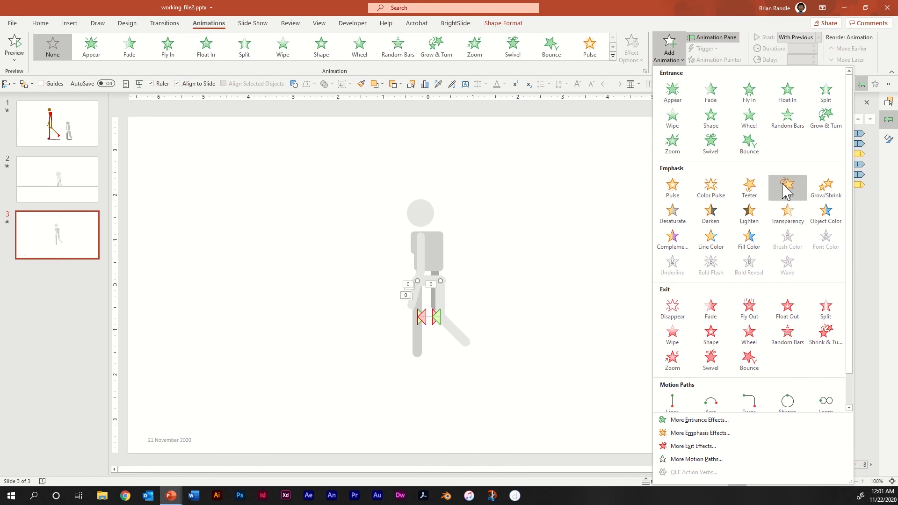
click(826, 187)
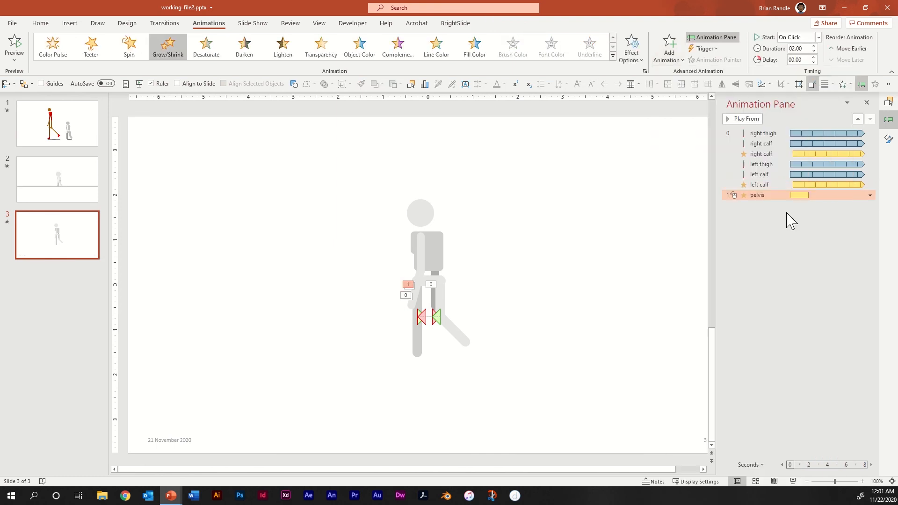
Set the pelvis animation to start With Previous, with a duration of 0.3 seconds and a delay of 0.
click(818, 37)
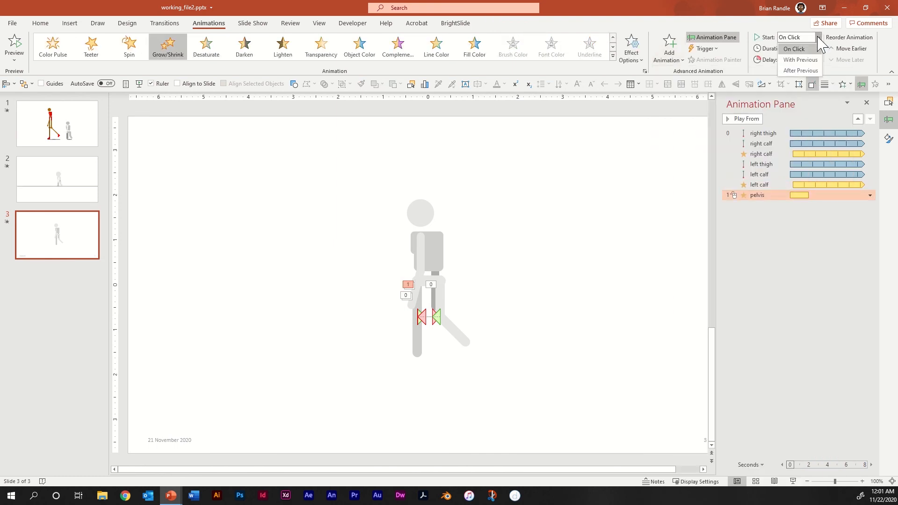
click(794, 60)
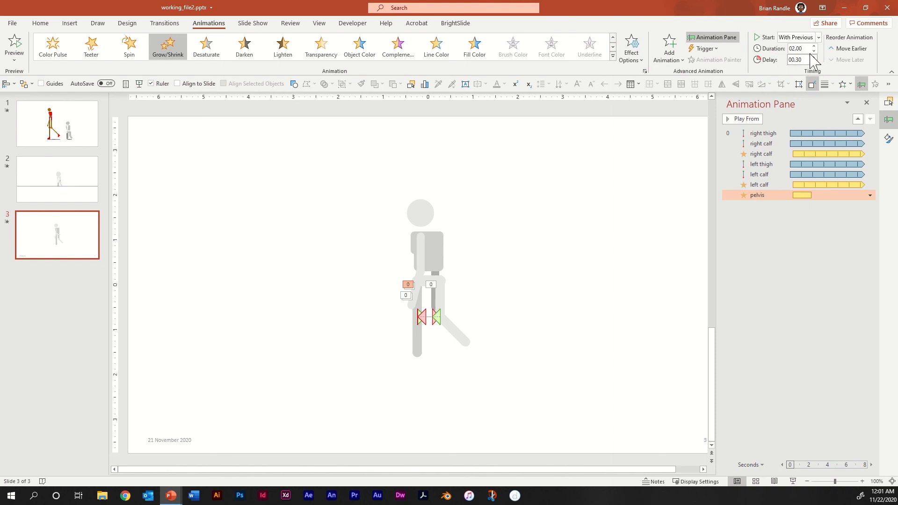
click(809, 48)
text(.3)
key(Tab)
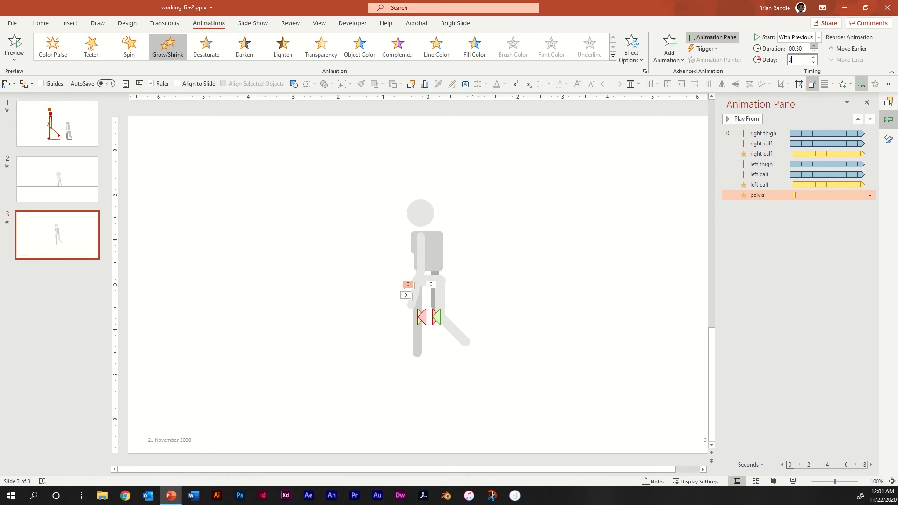
key(Return)
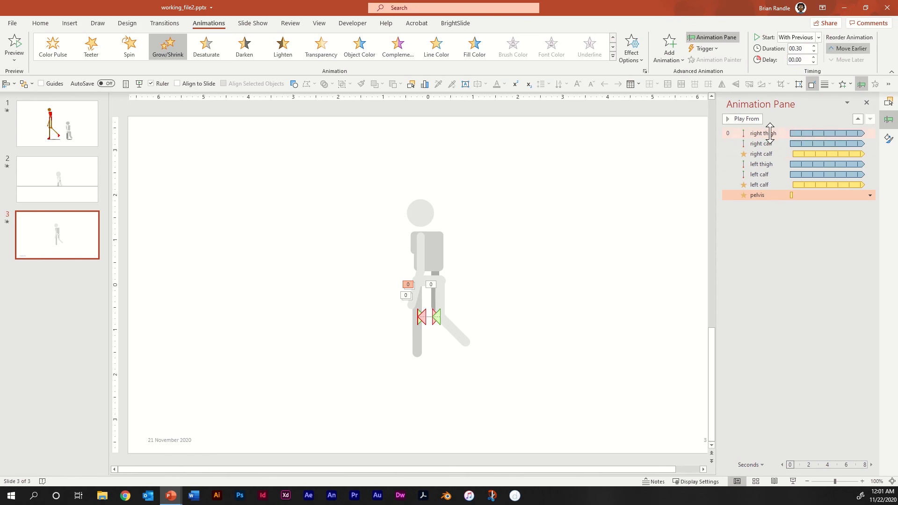
Set the pelvis Grow/Shrink size to a custom 55% Horizontal and turn on Auto-reverse.
double_click(777, 196)
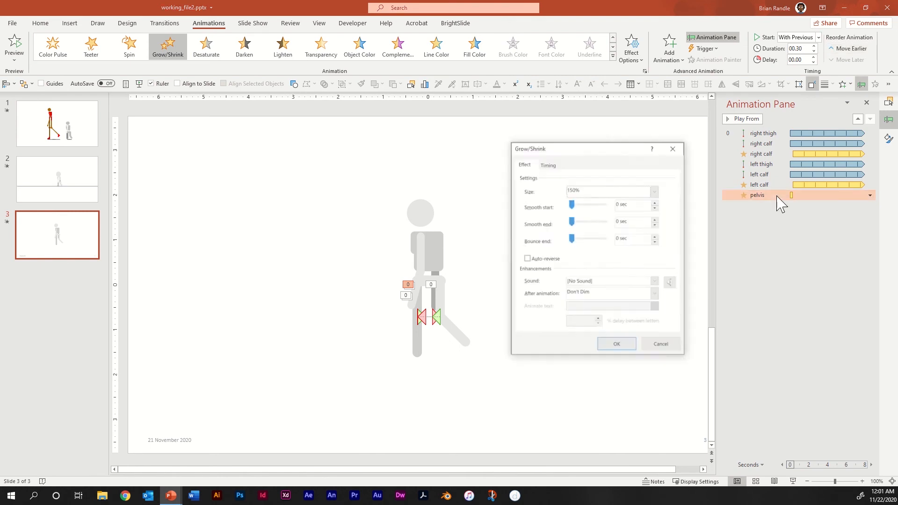
click(653, 189)
click(631, 244)
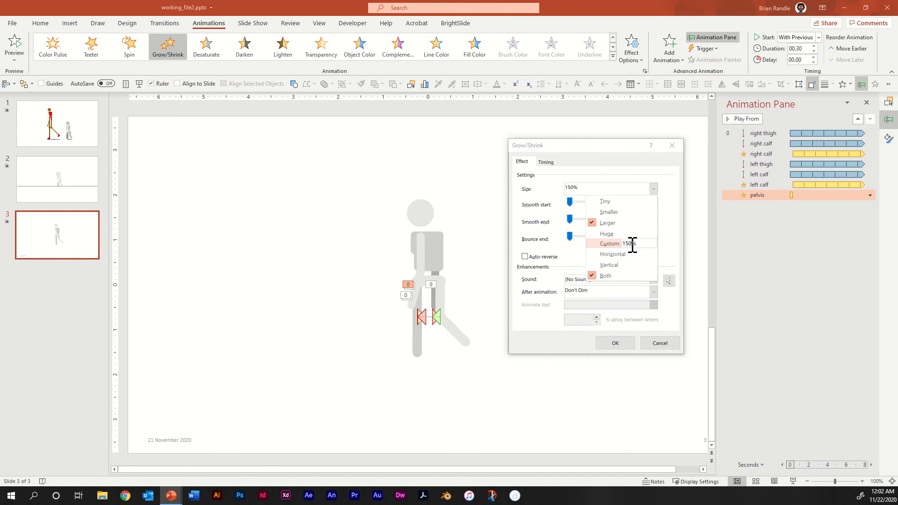
text(5)
key(Tab)
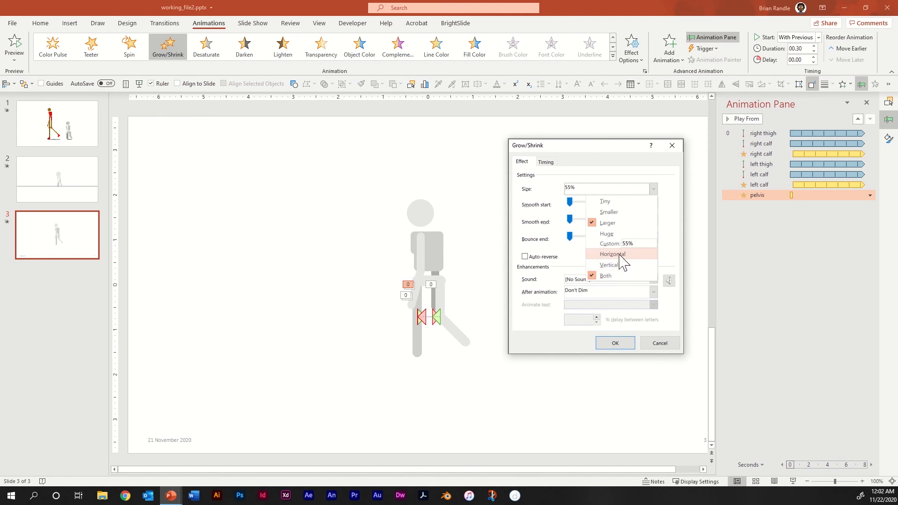
click(613, 254)
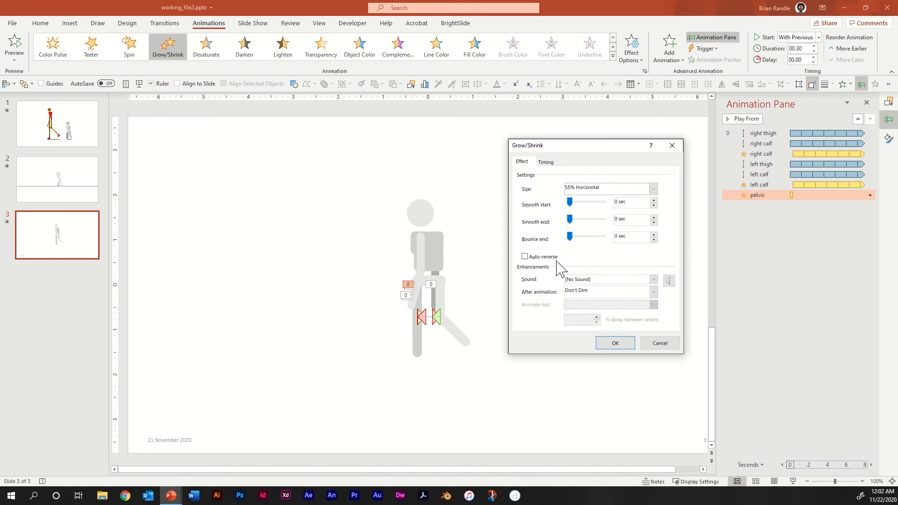
click(525, 257)
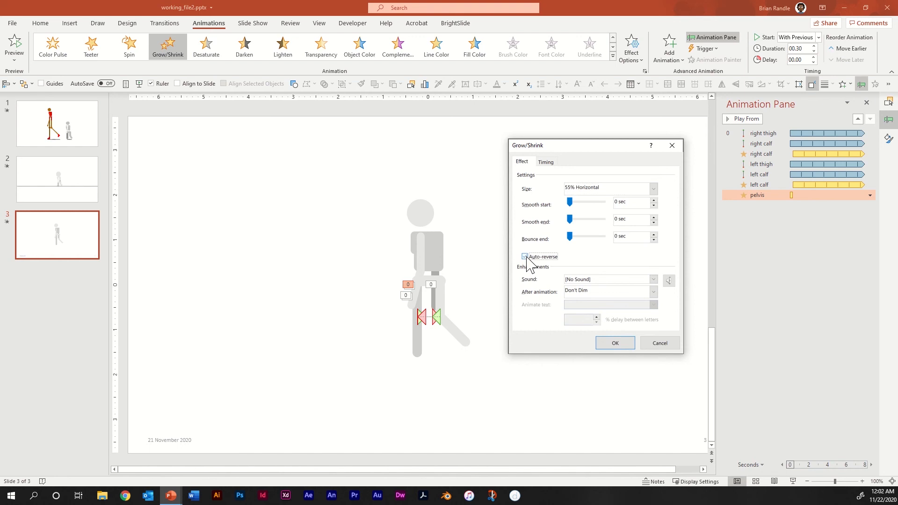
Set the pelvis Grow/Shrink animation to repeat Until End of Slide and apply the settings.
click(547, 163)
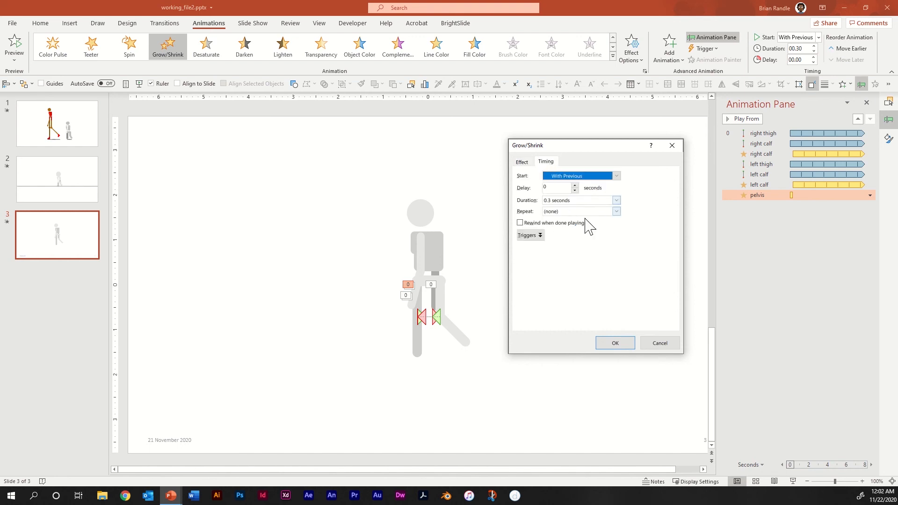
click(614, 213)
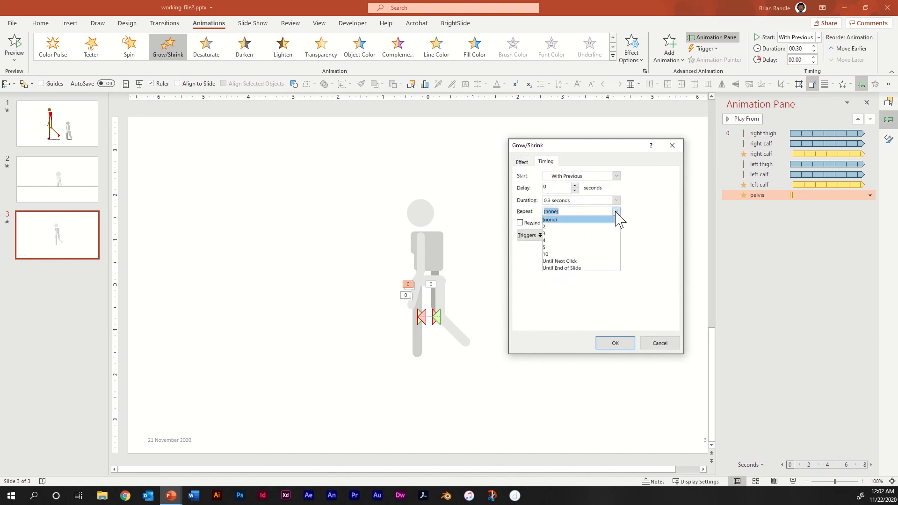
click(583, 268)
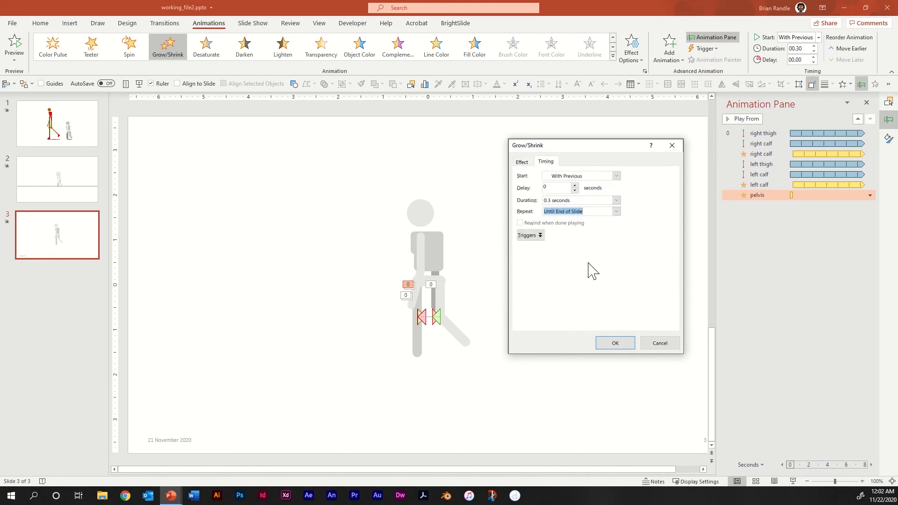
click(620, 345)
click(626, 412)
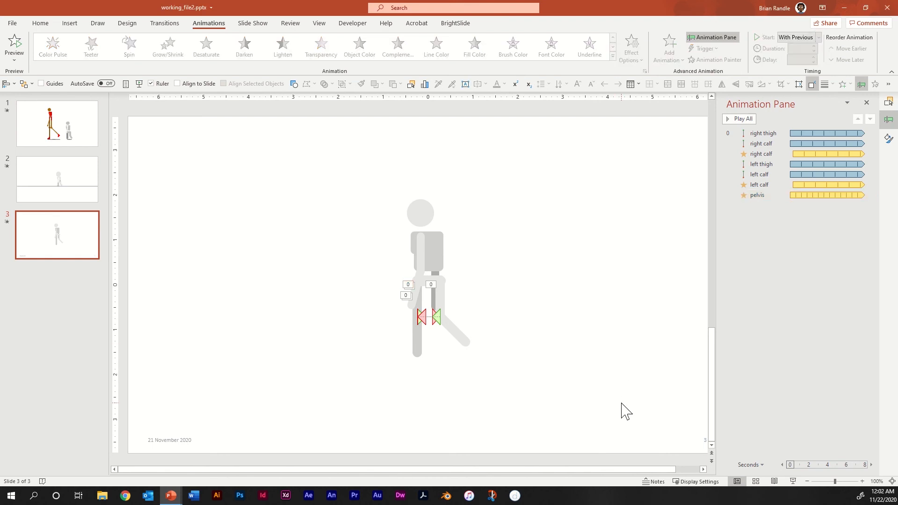
Play slide 3 as a slide show to check the hip and leg movement, and return to editing.
click(794, 481)
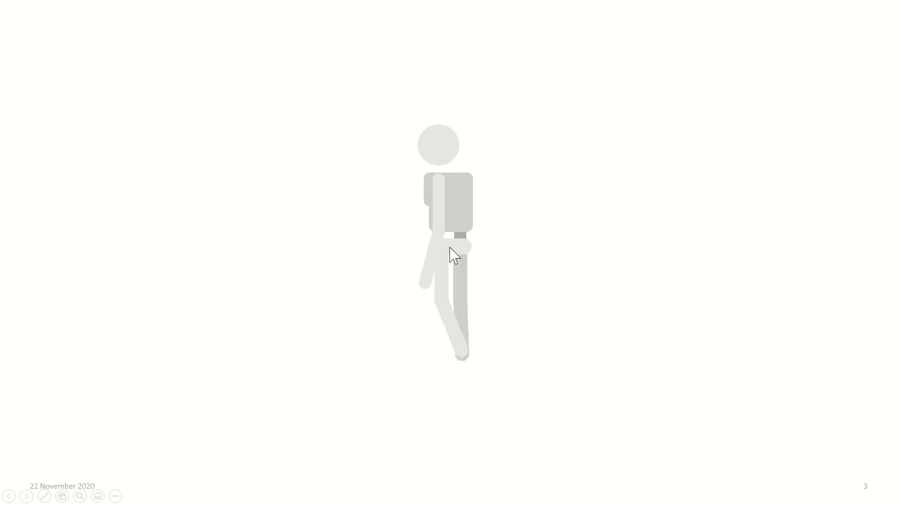
key(Escape)
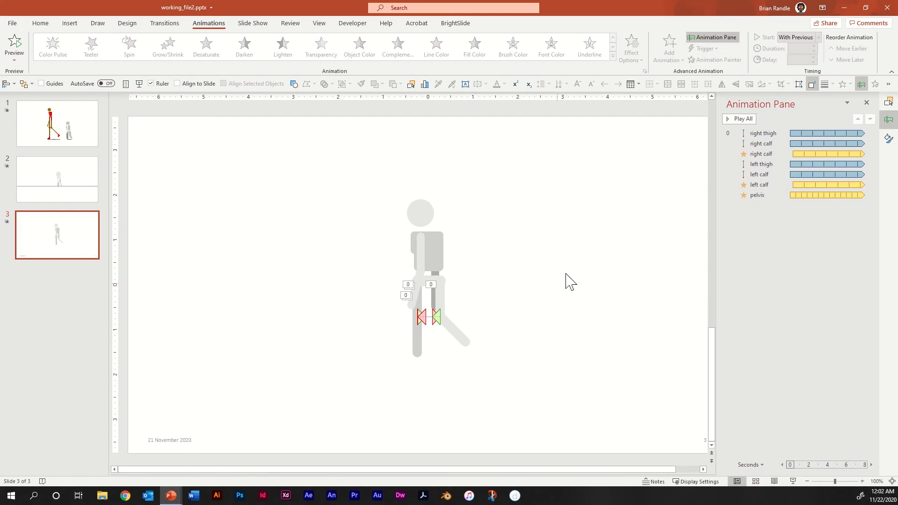
Set the pelvis Grow/Shrink size to a custom 45% Horizontal and play slide 3 as a slide show to check the hips.
double_click(773, 195)
click(654, 188)
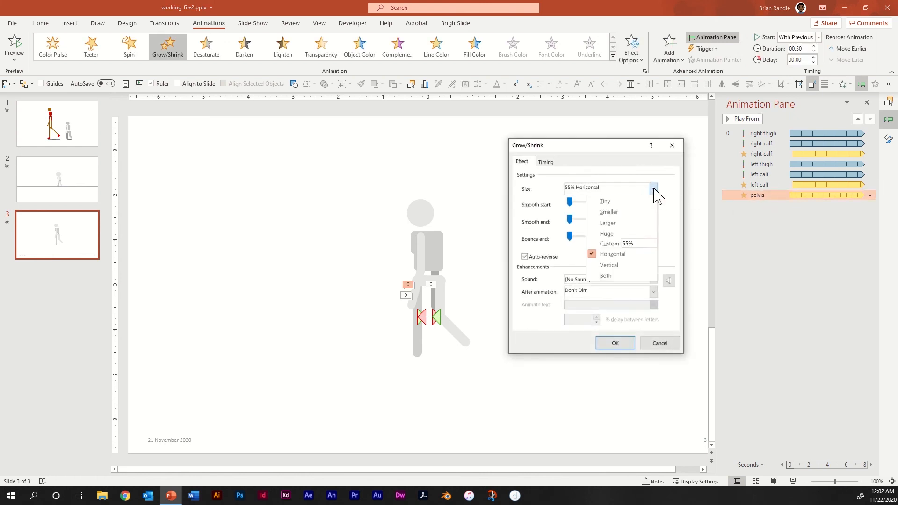
double_click(628, 243)
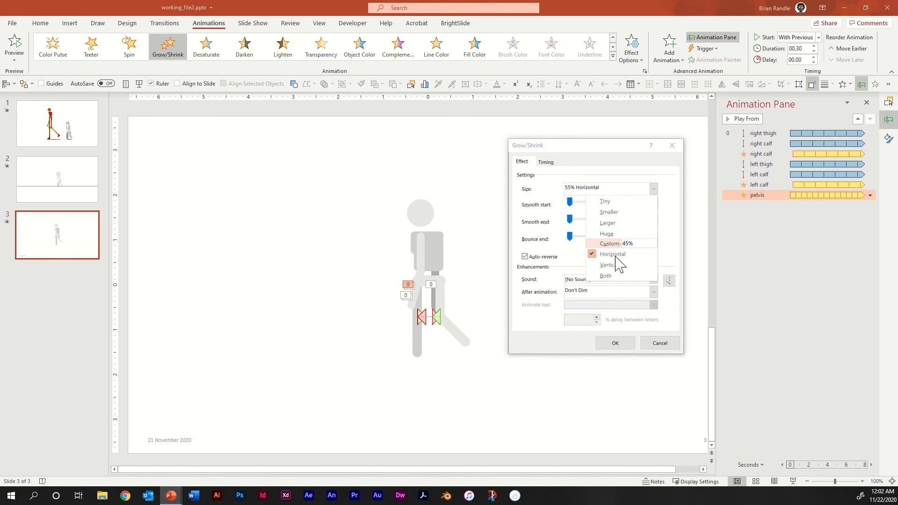
text(45)
key(Return)
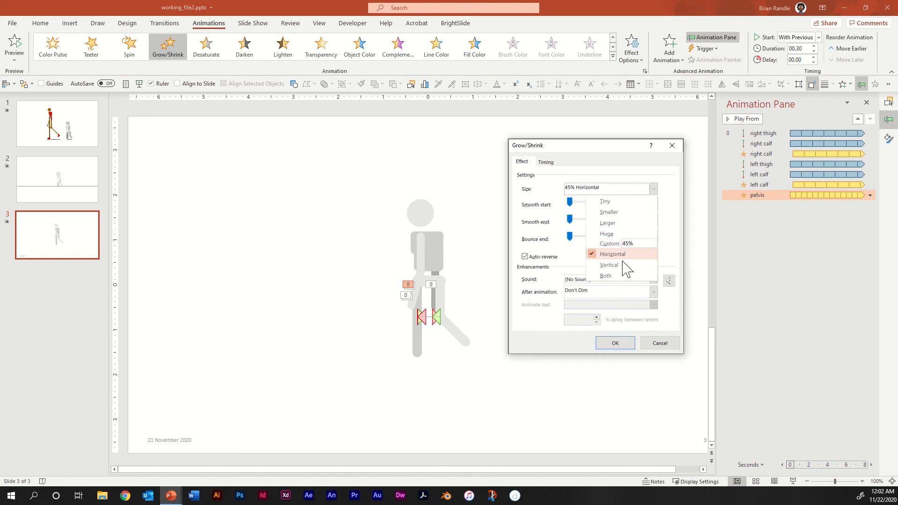
click(623, 263)
click(625, 344)
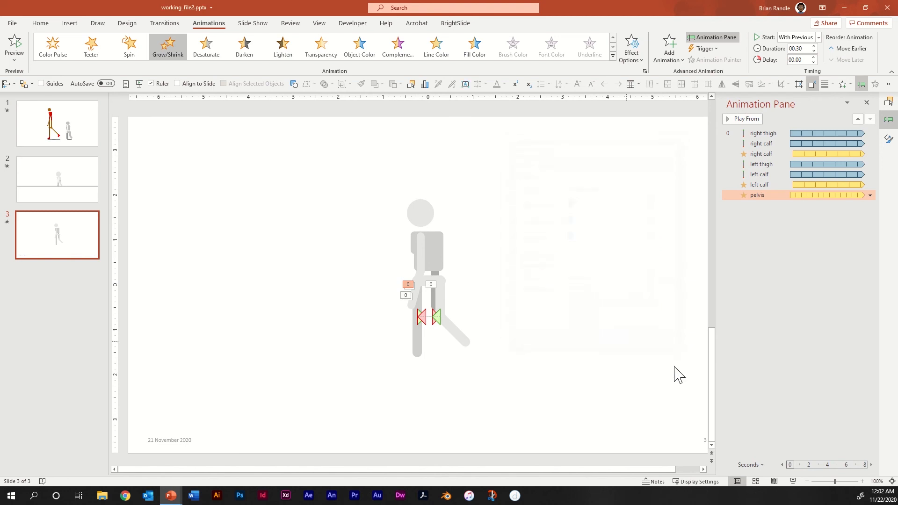
click(793, 483)
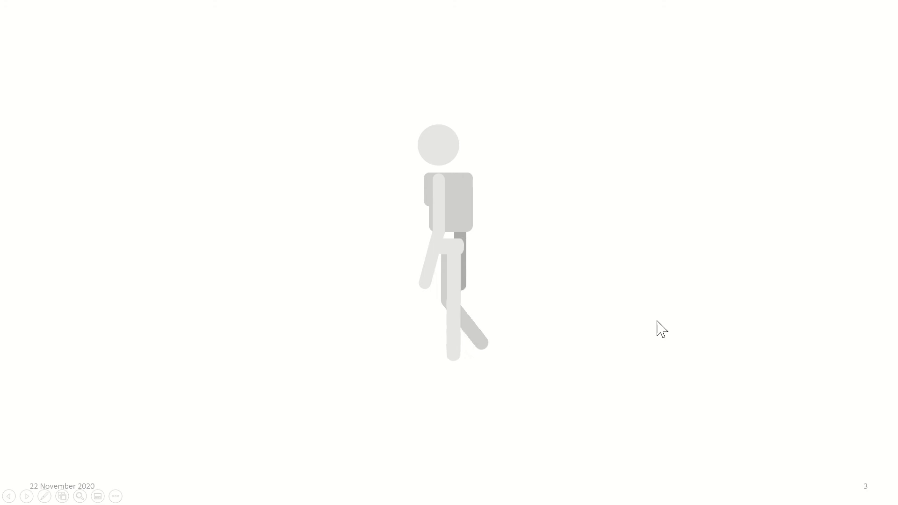
key(Escape)
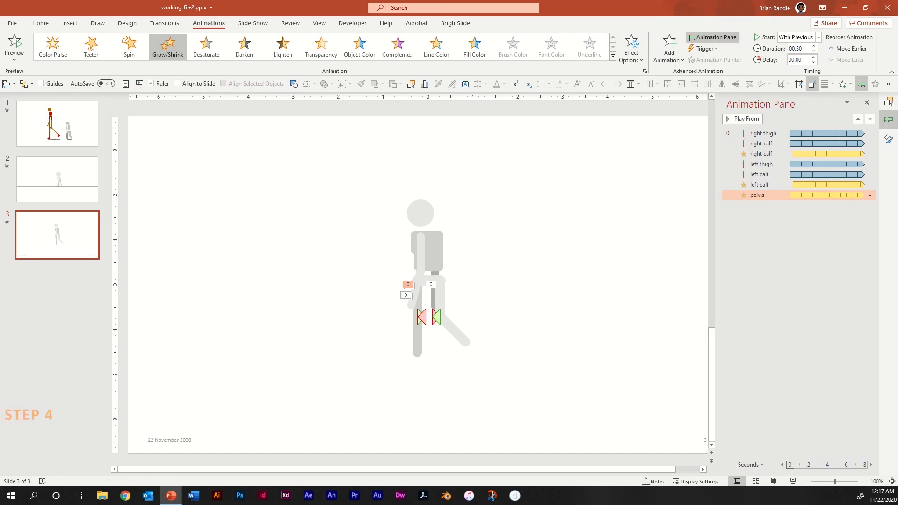
Add a Lines motion path animation to the torso.
click(437, 265)
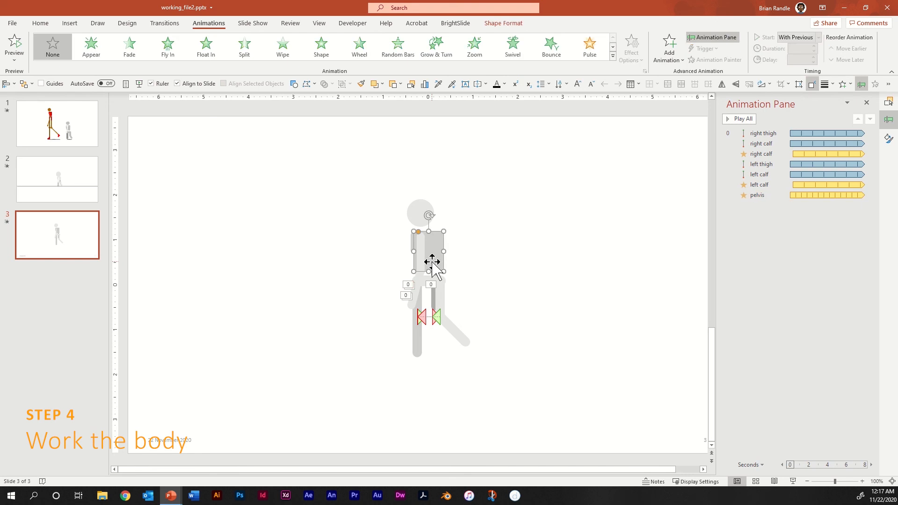
click(663, 60)
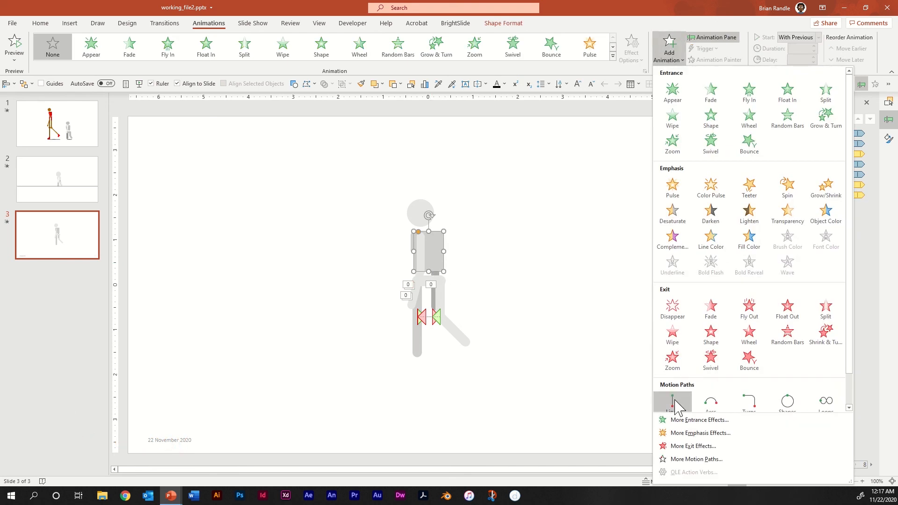
click(674, 406)
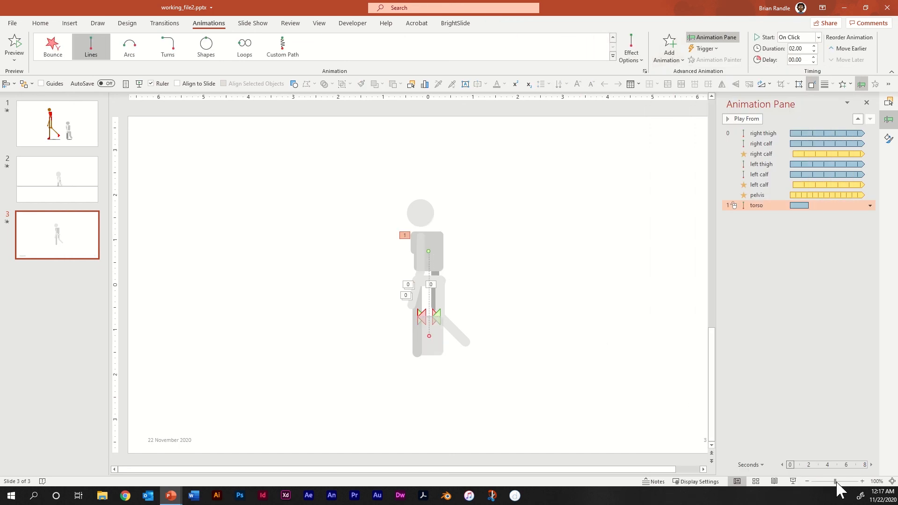
Duplicate the torso and place the copy very slightly below the original as a guide for the motion path.
drag(835, 480, 866, 480)
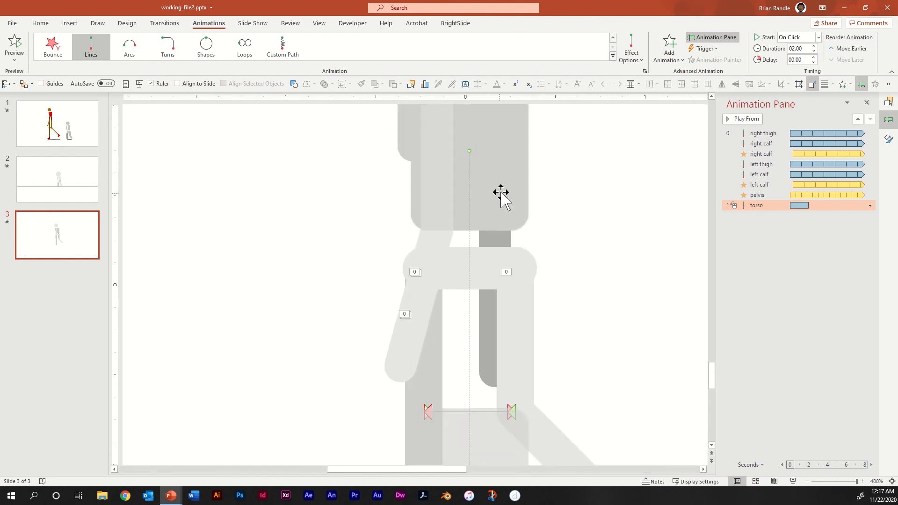
scroll(501, 192, down, 1)
scroll(501, 189, down, 1)
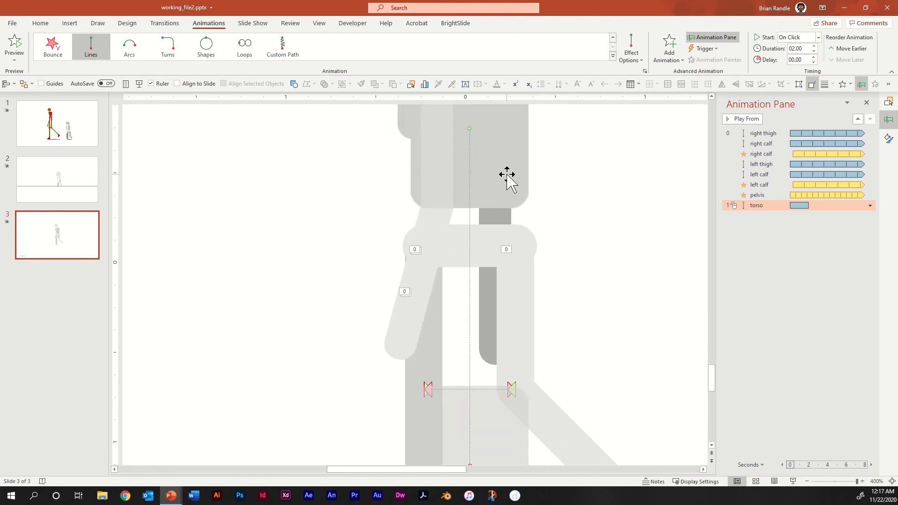
click(508, 190)
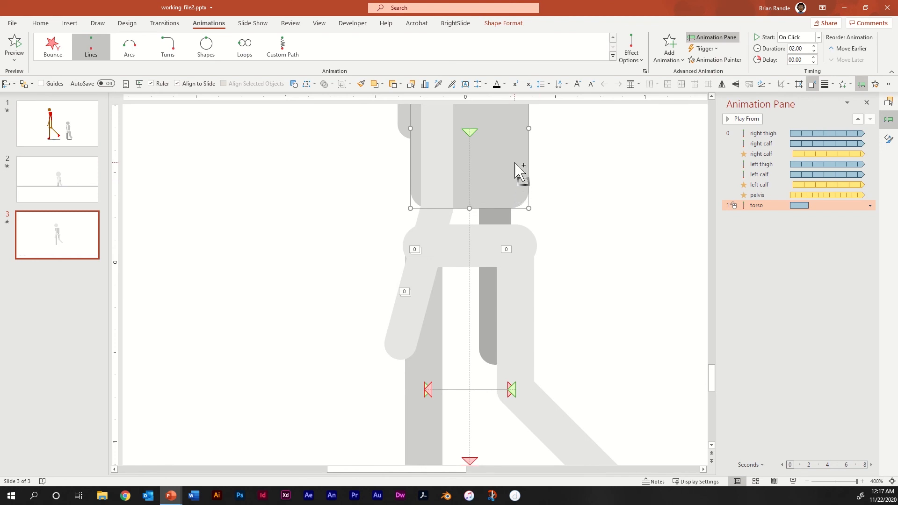
drag(515, 164, 515, 167)
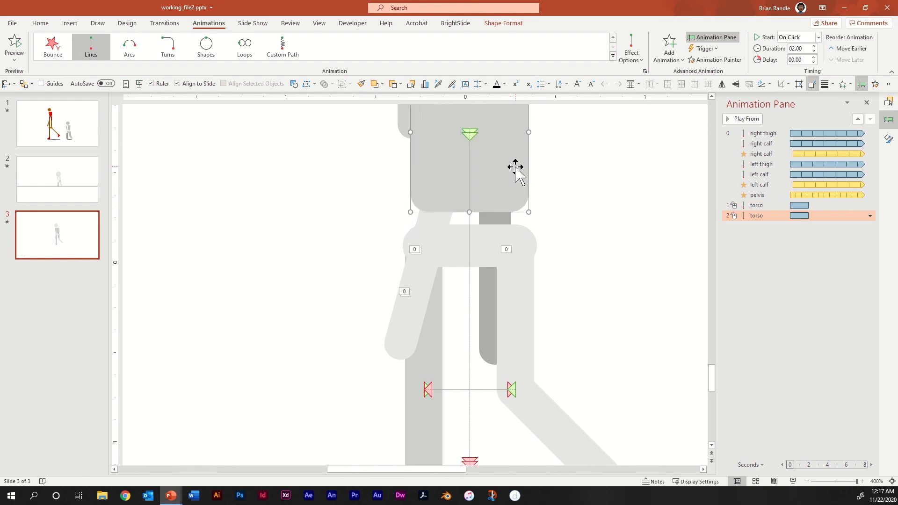
Shorten the original torso's downward motion path so it ends at the starting point of the duplicate's path.
click(470, 133)
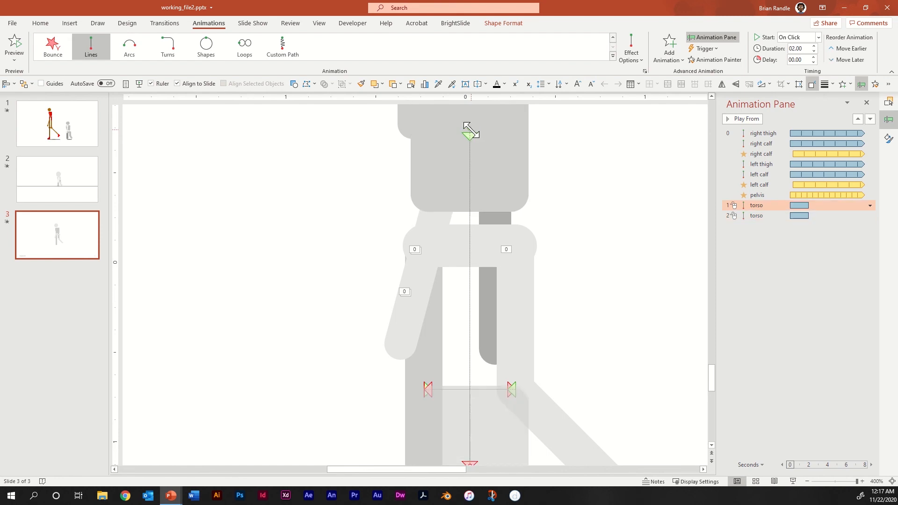
scroll(474, 448, down, 2)
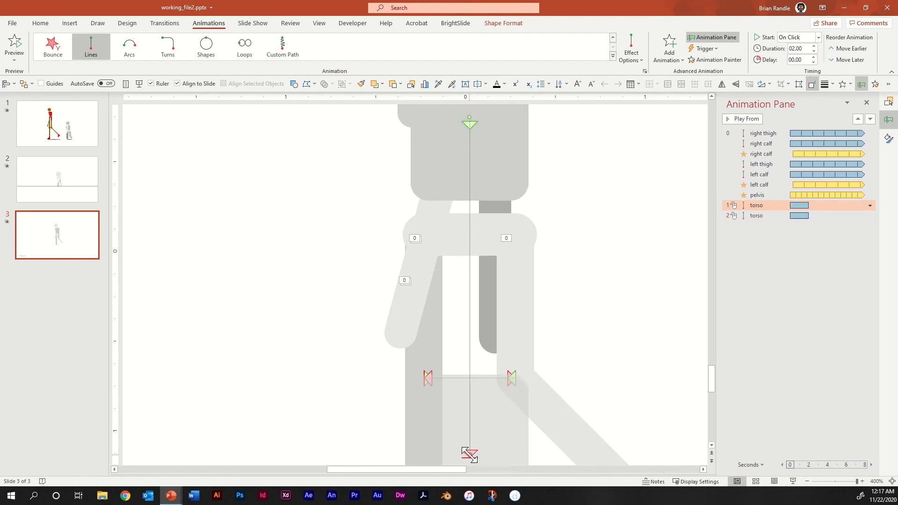
mouse_move(470, 454)
mouse_down()
mouse_move(461, 214)
mouse_move(473, 162)
mouse_move(469, 119)
mouse_move(469, 126)
mouse_up()
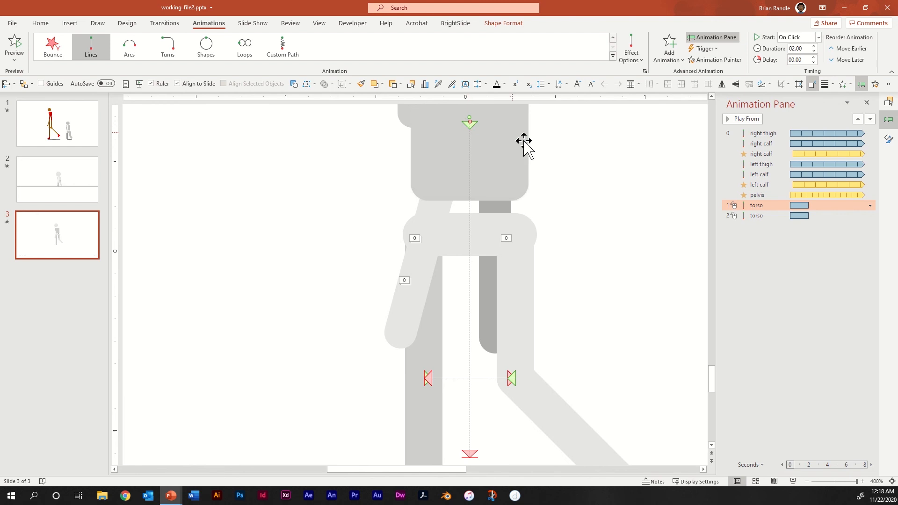
Delete the duplicate torso used as a guide.
click(558, 174)
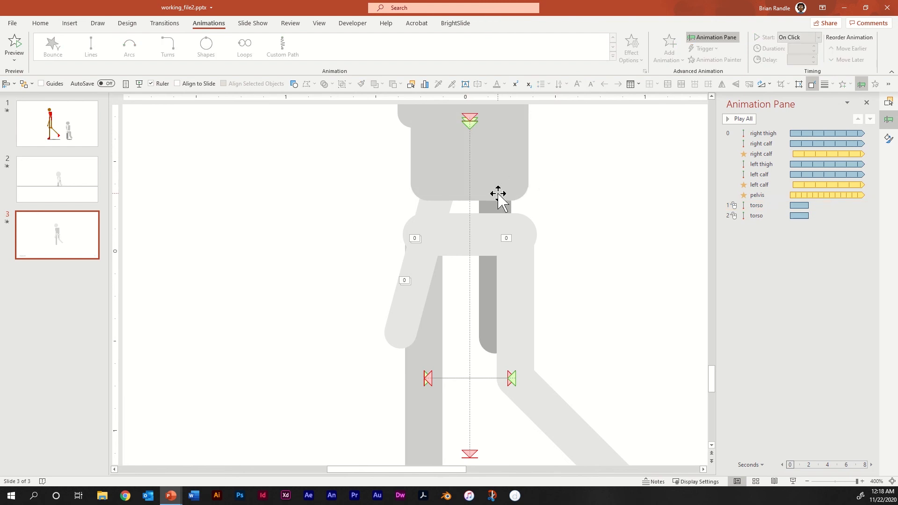
click(498, 193)
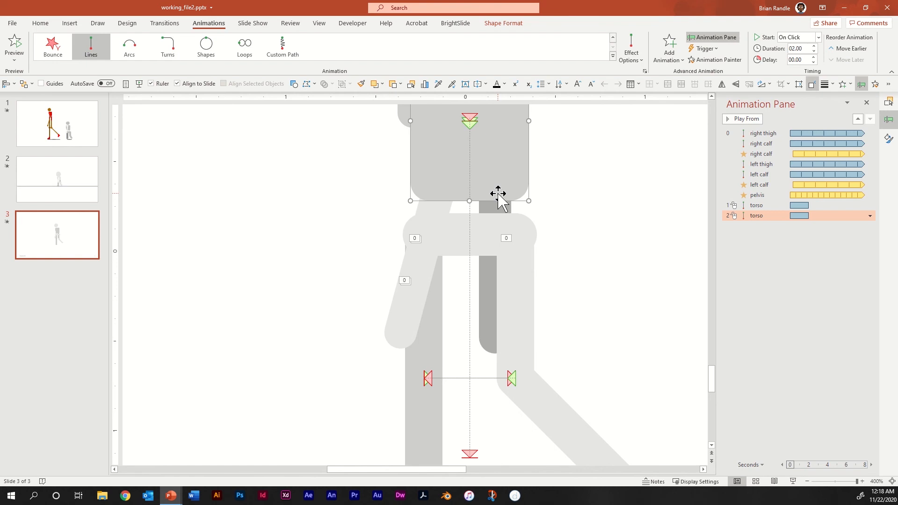
key(Delete)
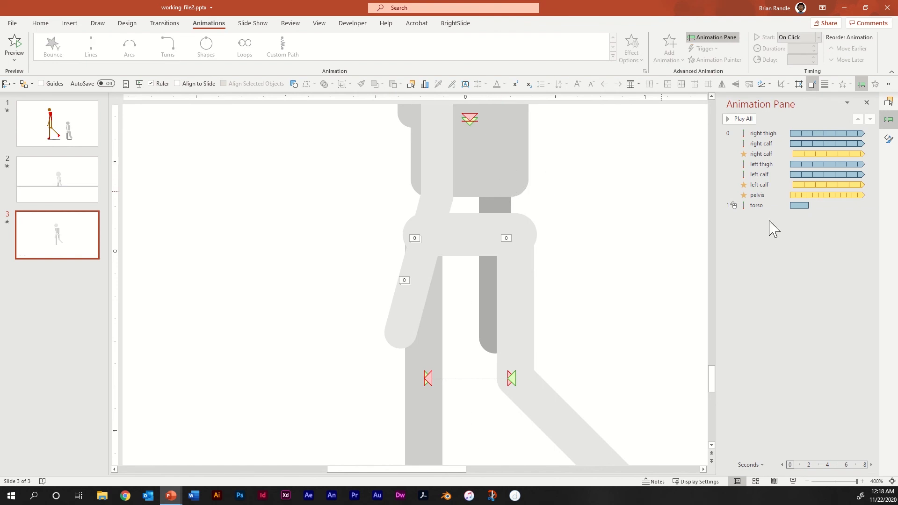
Set the torso's motion path to start With Previous, with a duration of 0.3 seconds.
click(767, 205)
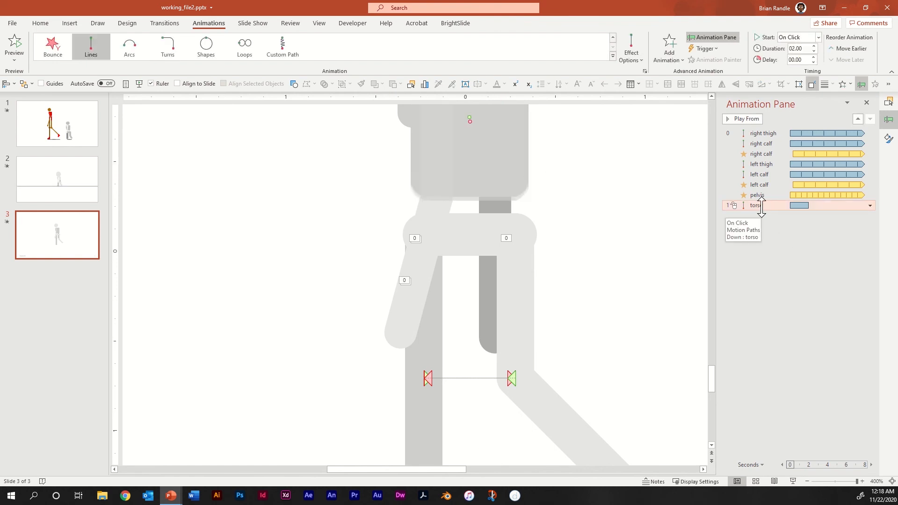
click(818, 37)
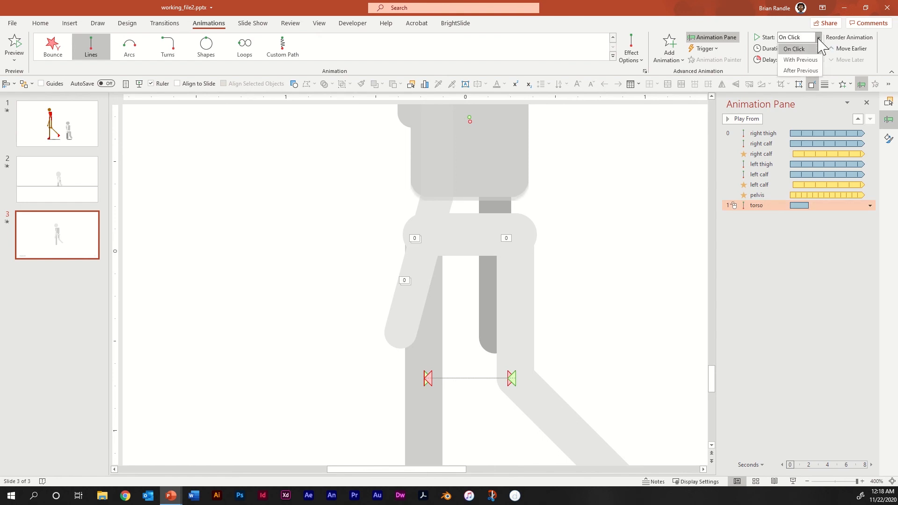
click(801, 60)
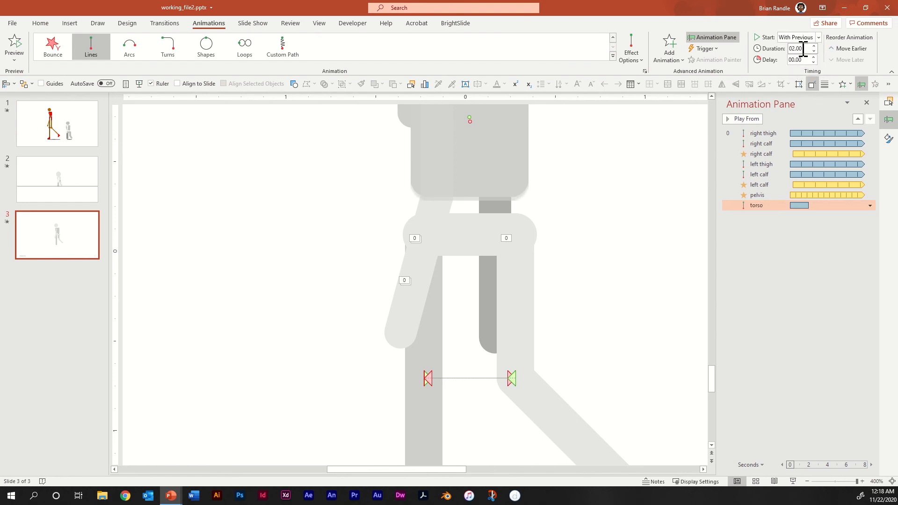
key(BackSpace)
key(Tab)
Set the torso path's smooth start to 0.3 sec and bounce end to 0.2 sec, and turn on Auto-reverse.
double_click(773, 206)
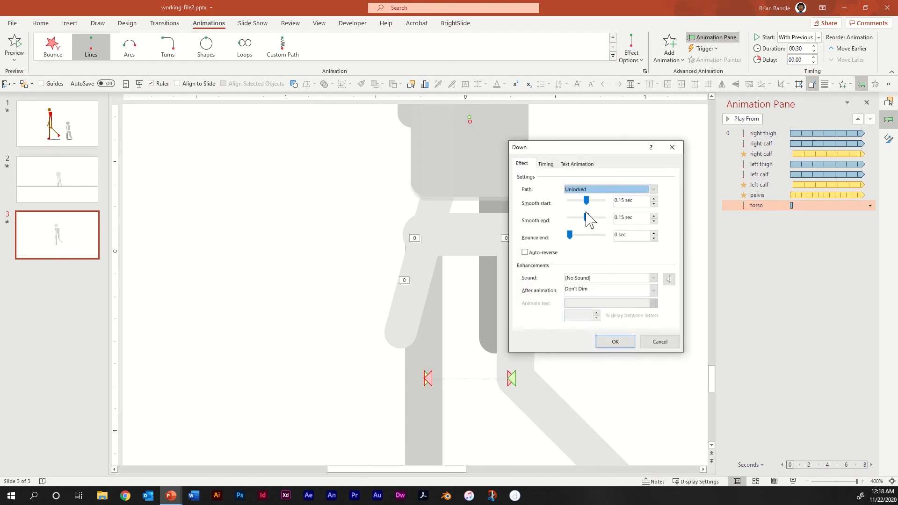
drag(587, 202, 614, 205)
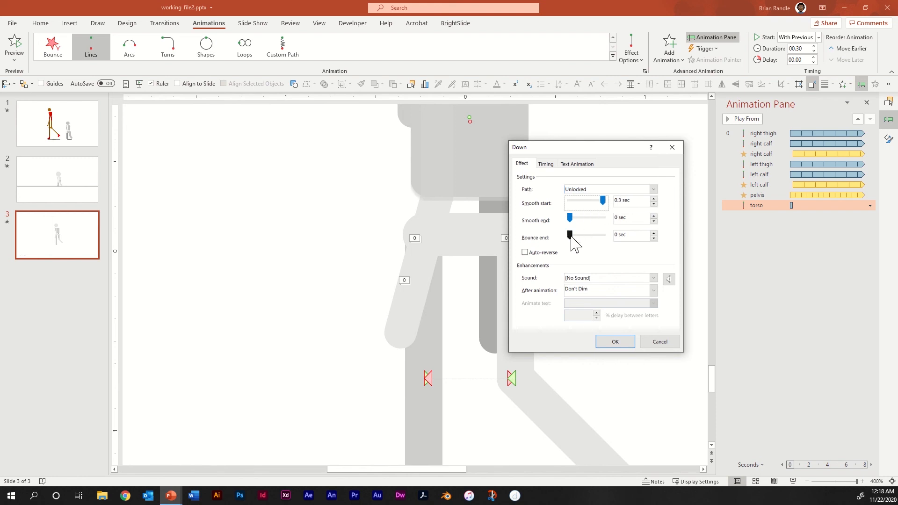
drag(569, 234, 588, 235)
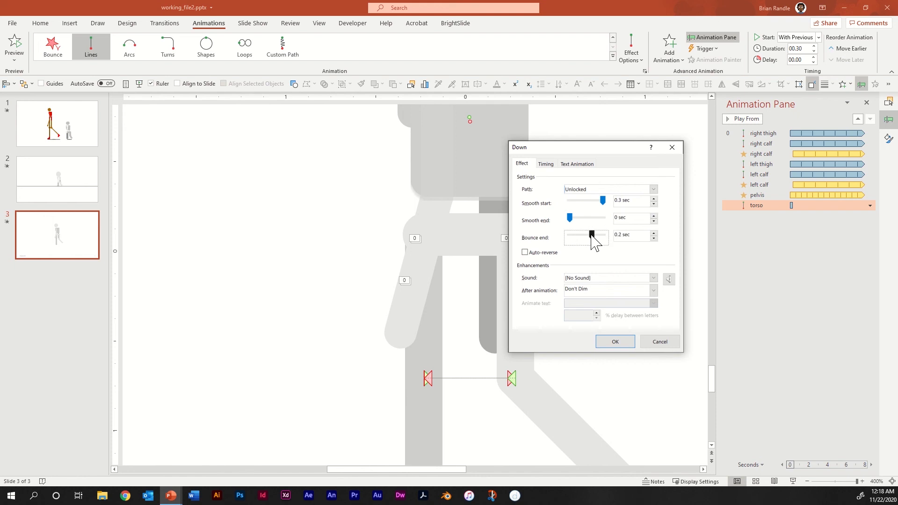
click(525, 252)
Set the torso motion path to repeat Until End of Slide and apply the settings.
click(546, 166)
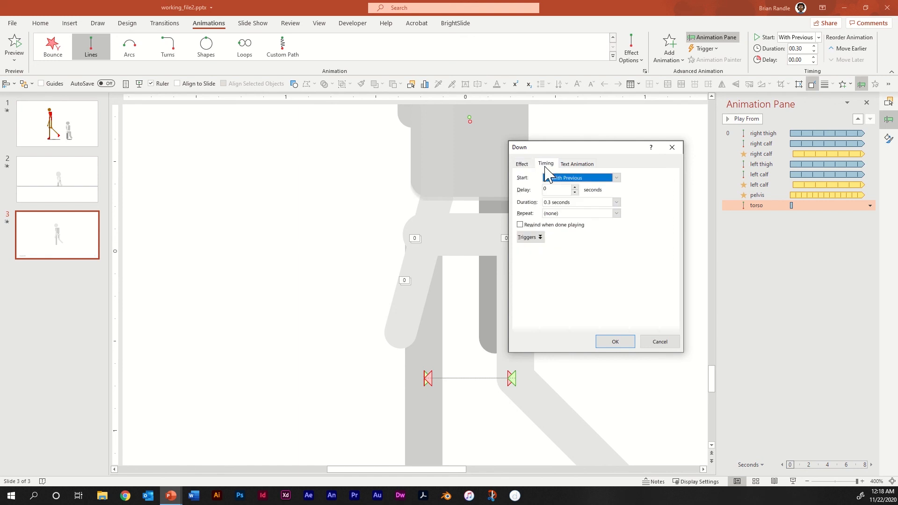
click(617, 214)
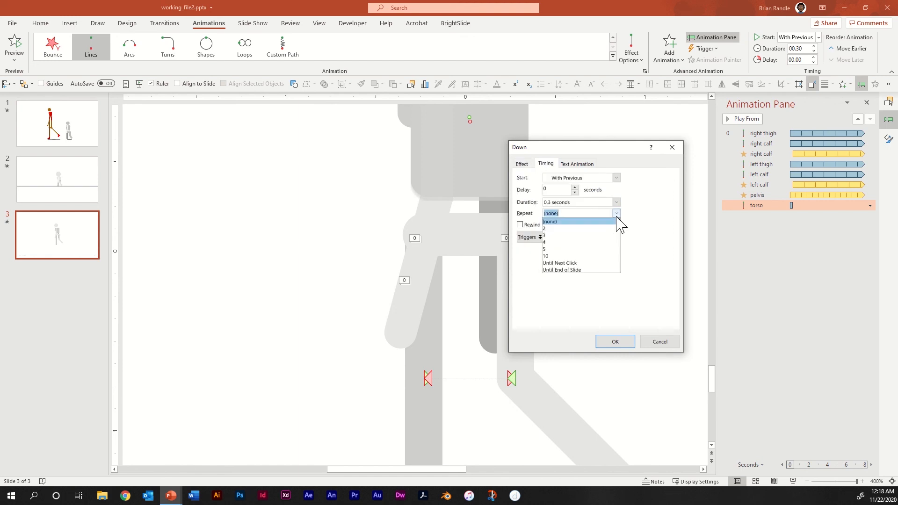
click(573, 270)
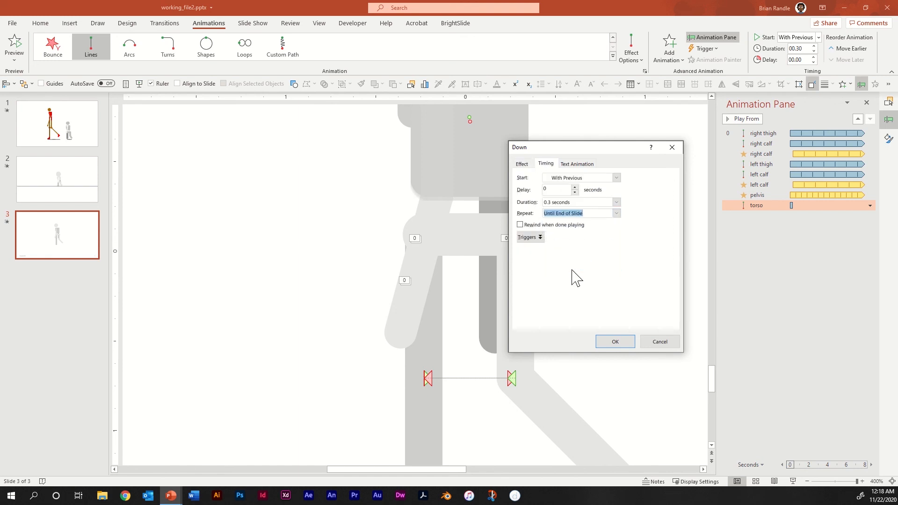
click(615, 342)
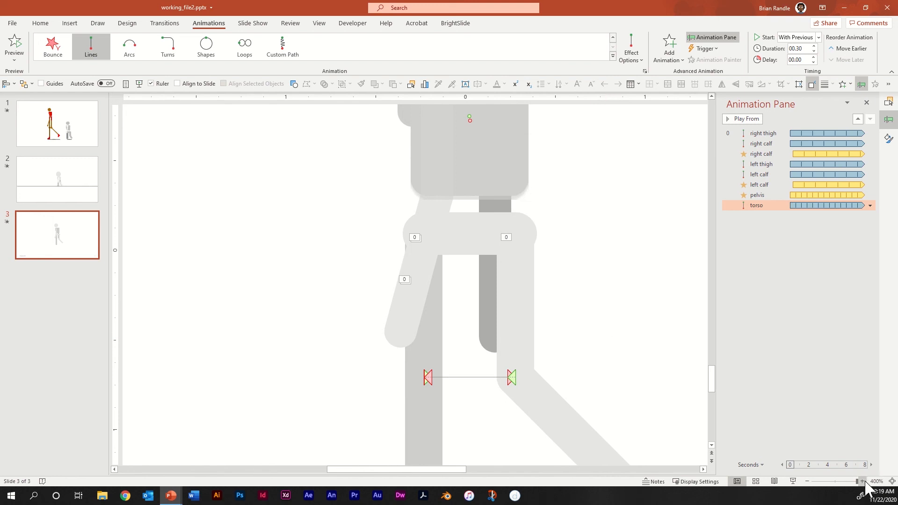
Play slide 3 as a slide show to check the torso's bounce with the walking legs, and return to editing.
drag(857, 482, 837, 483)
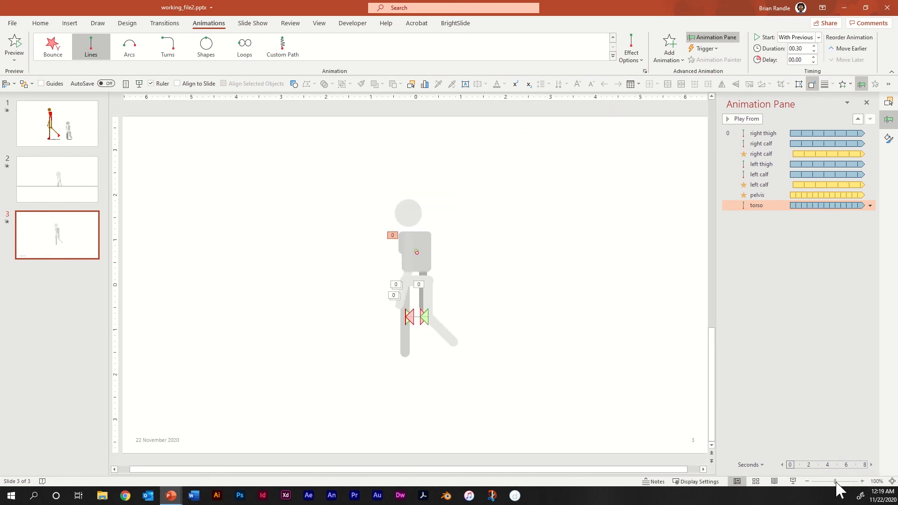
click(572, 415)
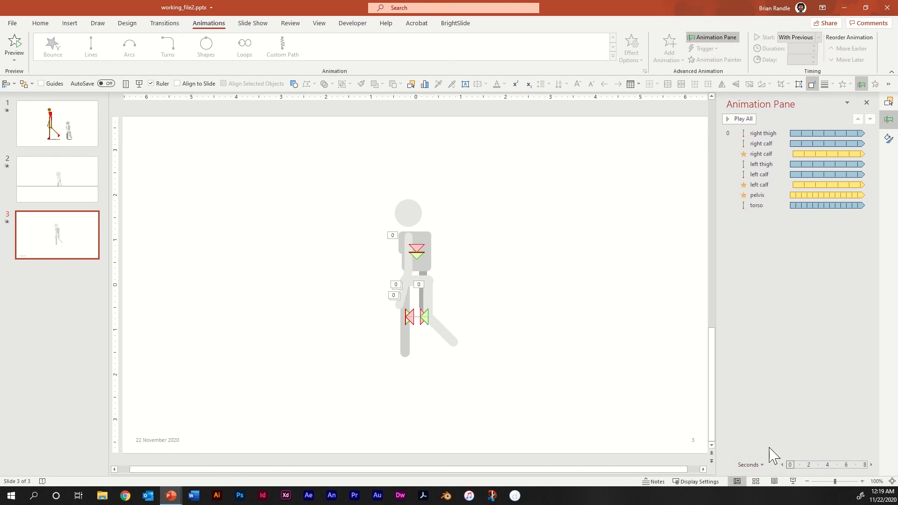
click(794, 482)
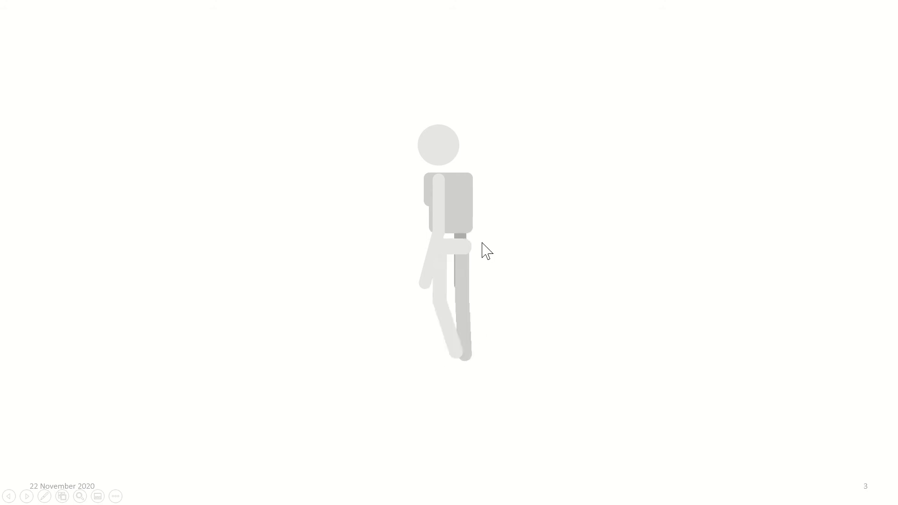
key(Escape)
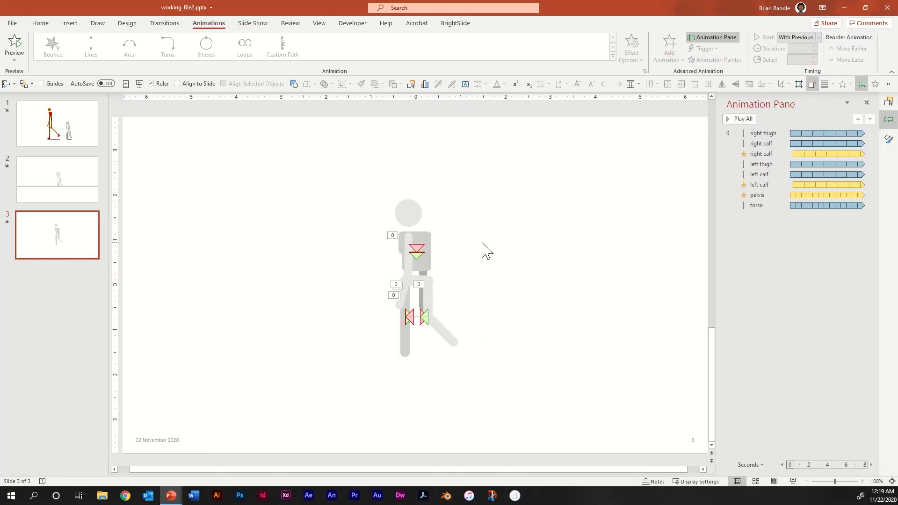
Copy the torso's bouncing motion path onto the head with Animation Painter.
click(426, 266)
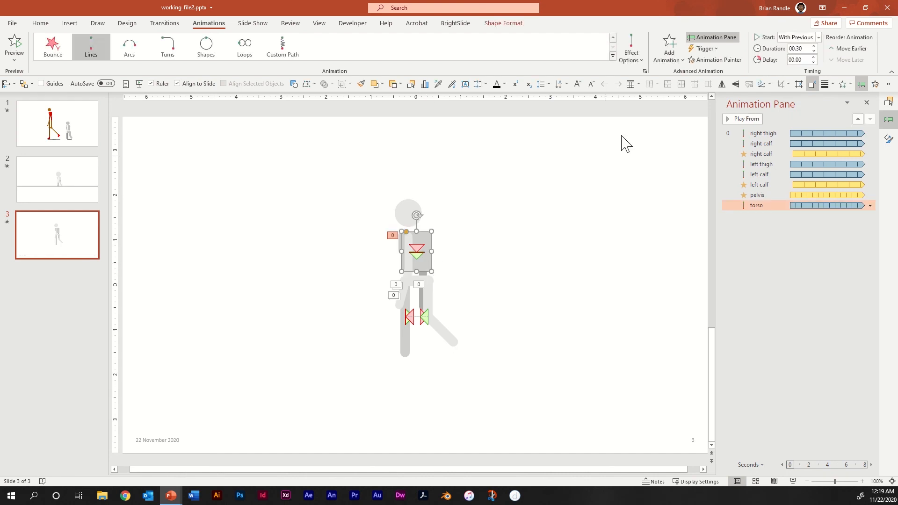
click(714, 60)
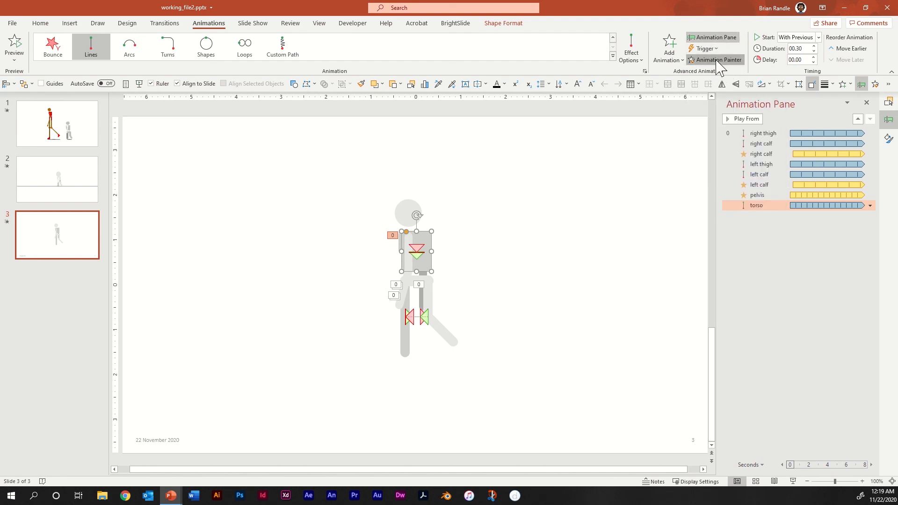
click(403, 214)
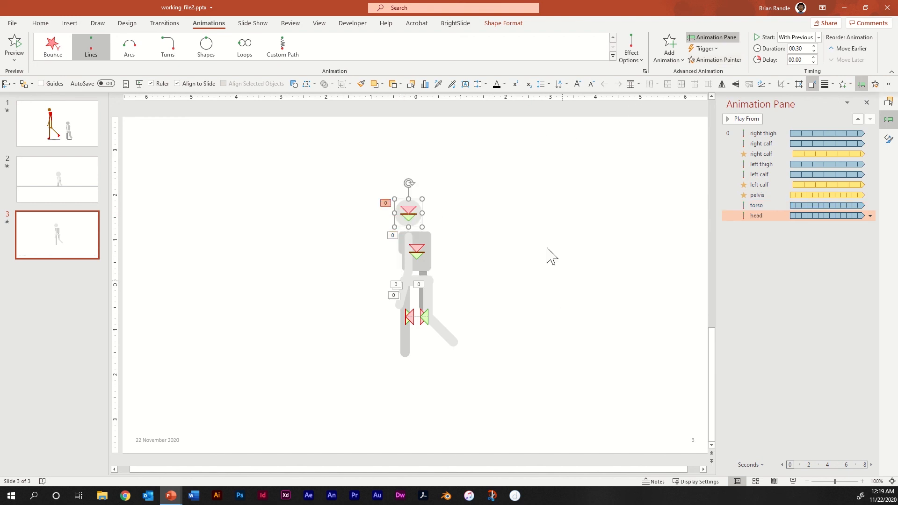
Play slide 3 as a slide show to check the head bouncing with the torso, return to editing, and clear the selection.
click(794, 486)
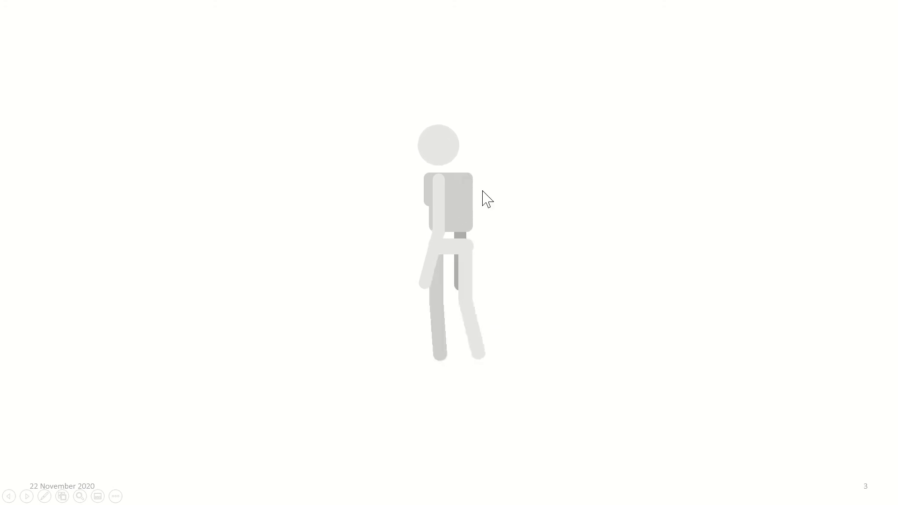
key(Escape)
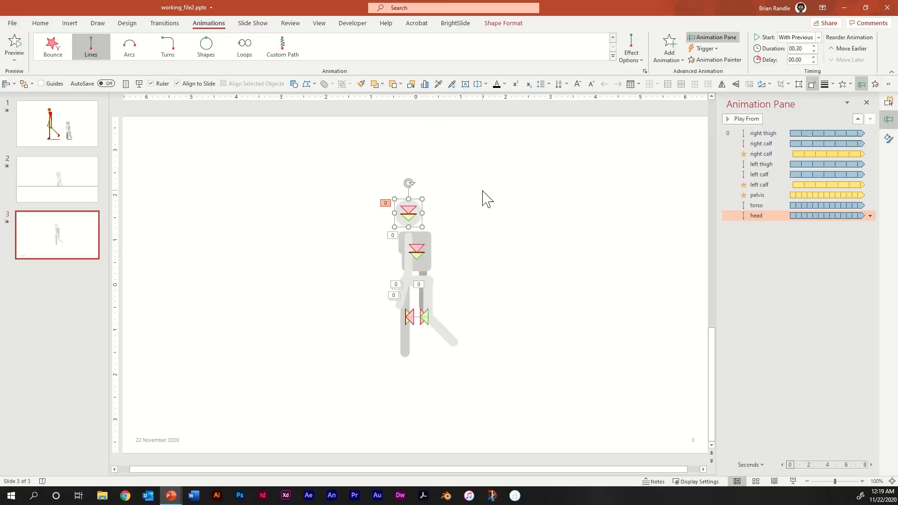
click(448, 262)
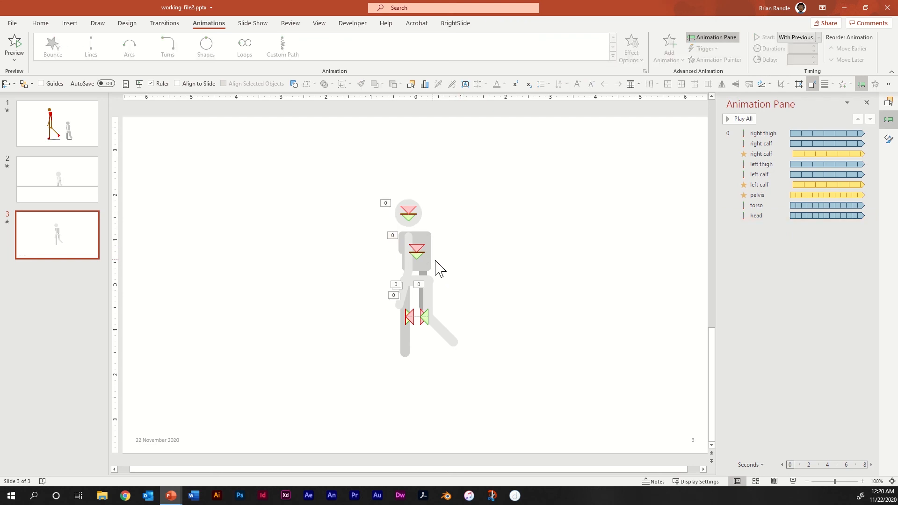
Add a Grow/Shrink emphasis animation to both the torso and the chest shapes.
click(400, 247)
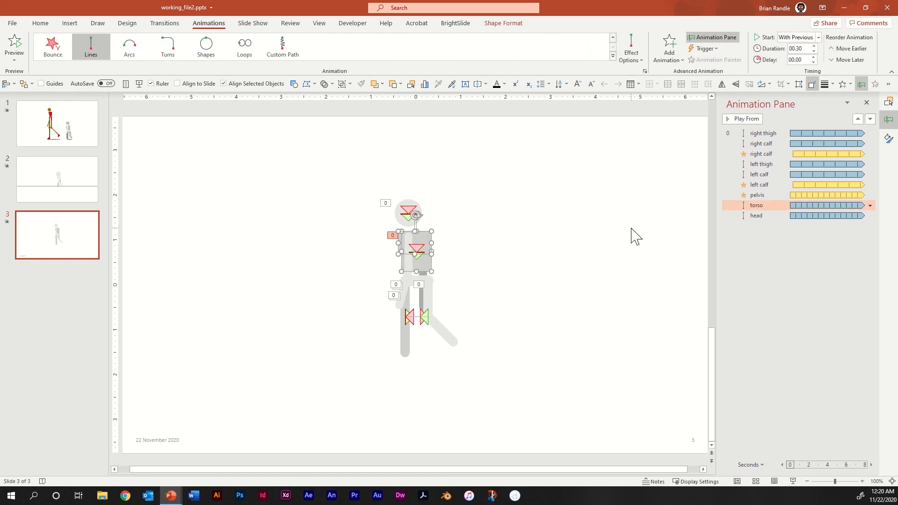
click(678, 68)
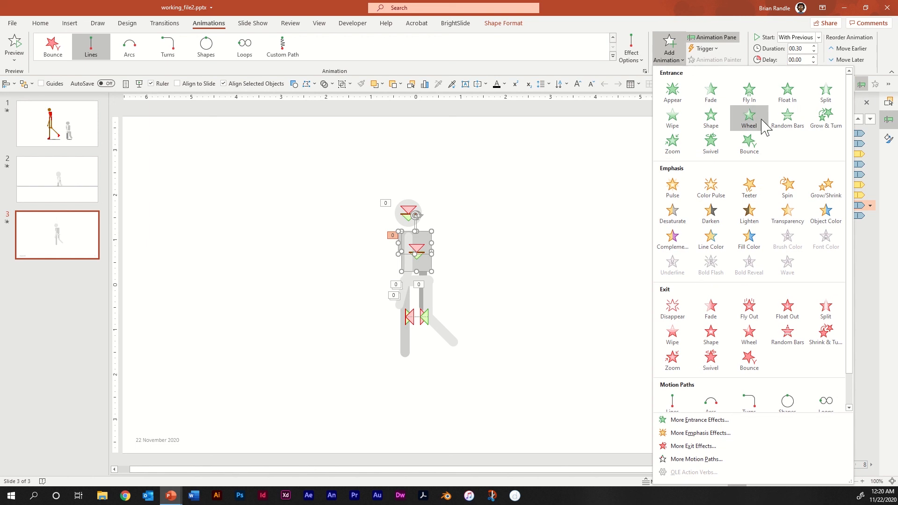
click(827, 192)
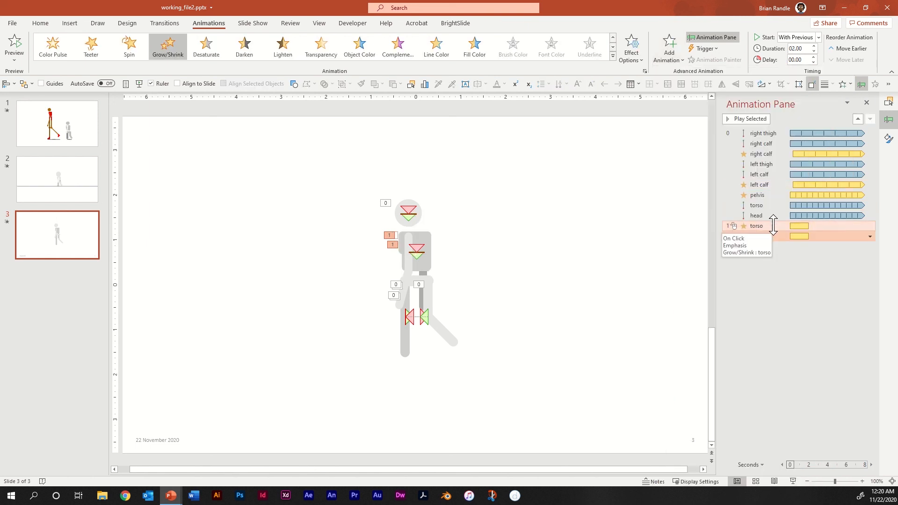
Set the torso and chest Grow/Shrink effects to start With Previous, with a duration of 0.3 seconds.
click(818, 38)
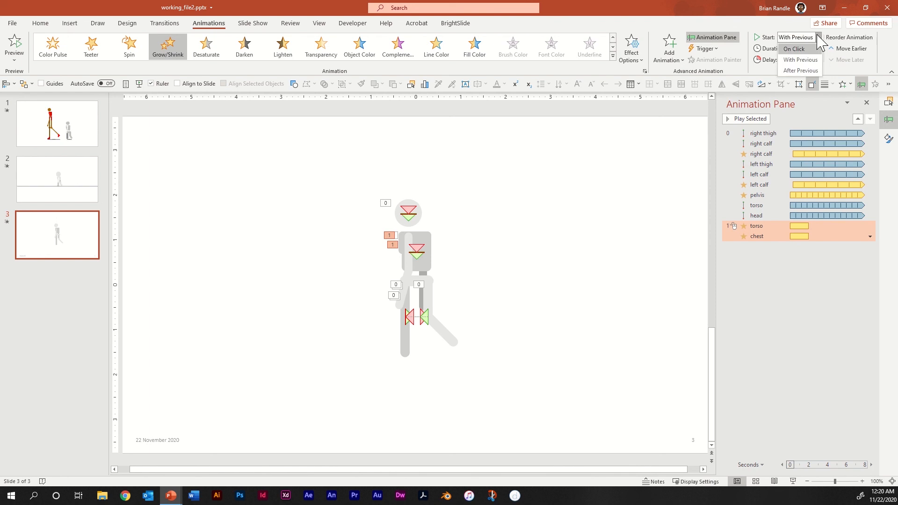
click(804, 60)
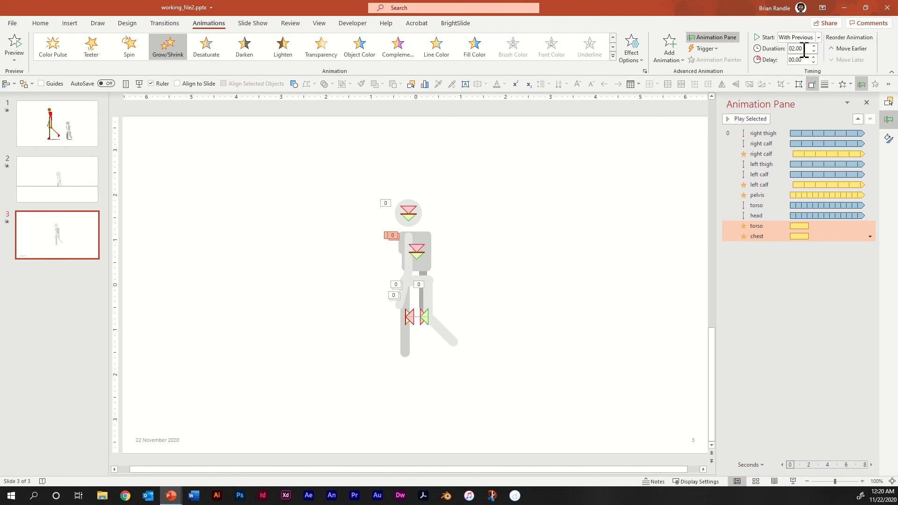
click(804, 49)
text(.3)
key(Tab)
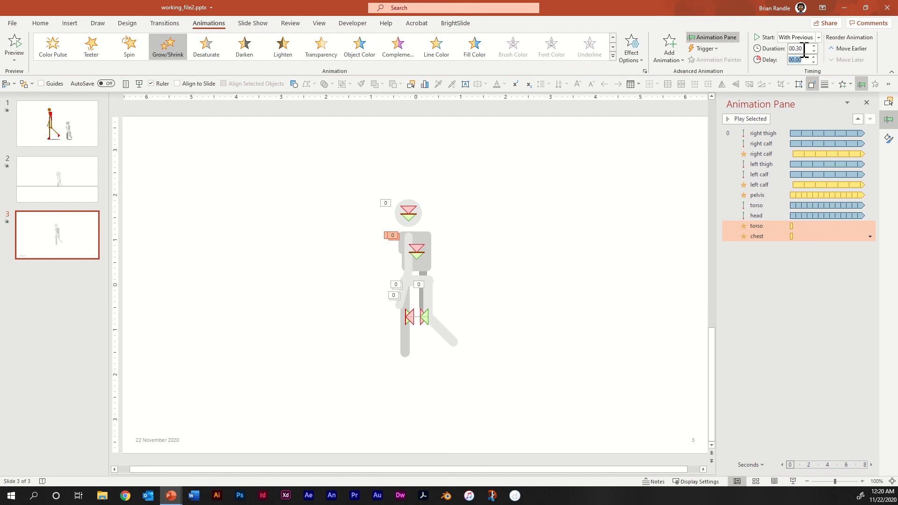
Set the torso and chest Grow/Shrink size to 95% Horizontal and turn on Auto-reverse.
right_click(775, 227)
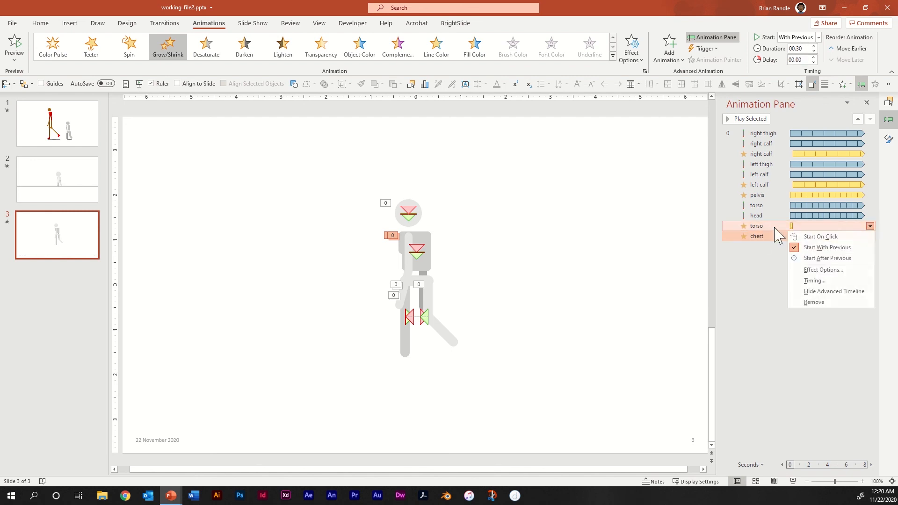
click(829, 270)
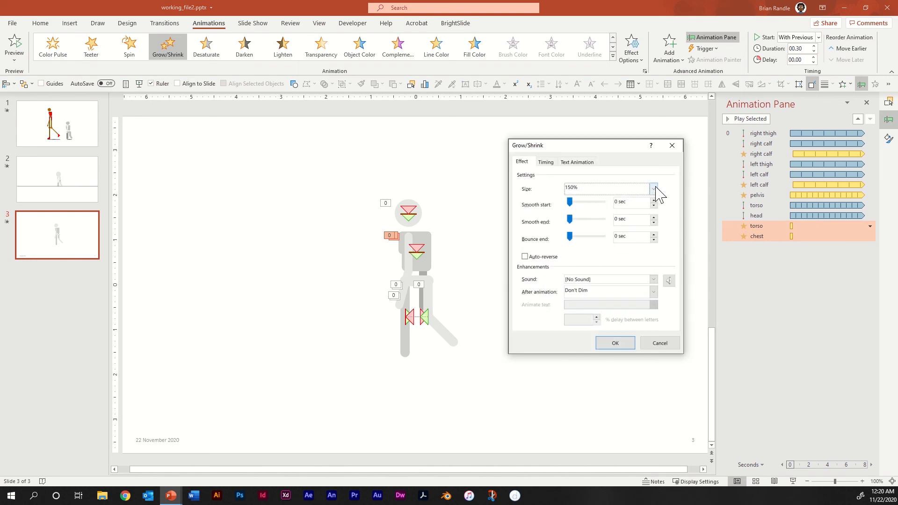
click(655, 188)
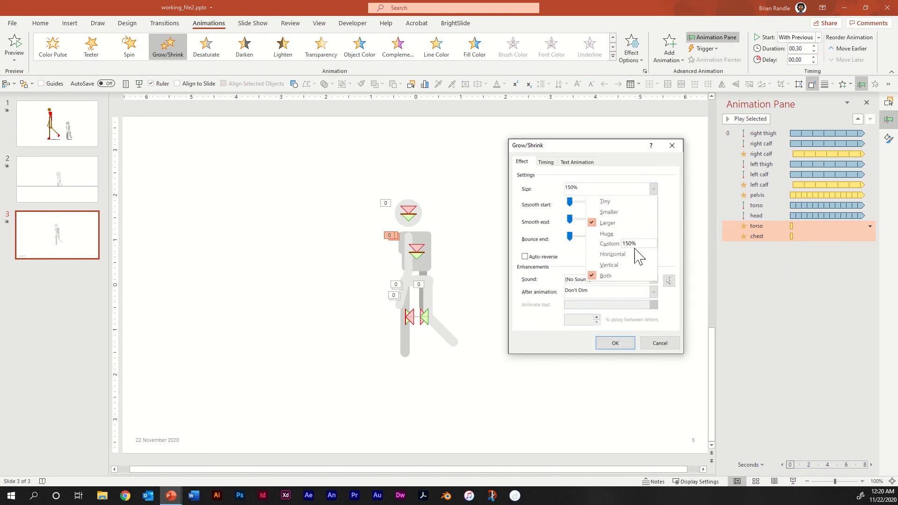
drag(632, 244, 608, 239)
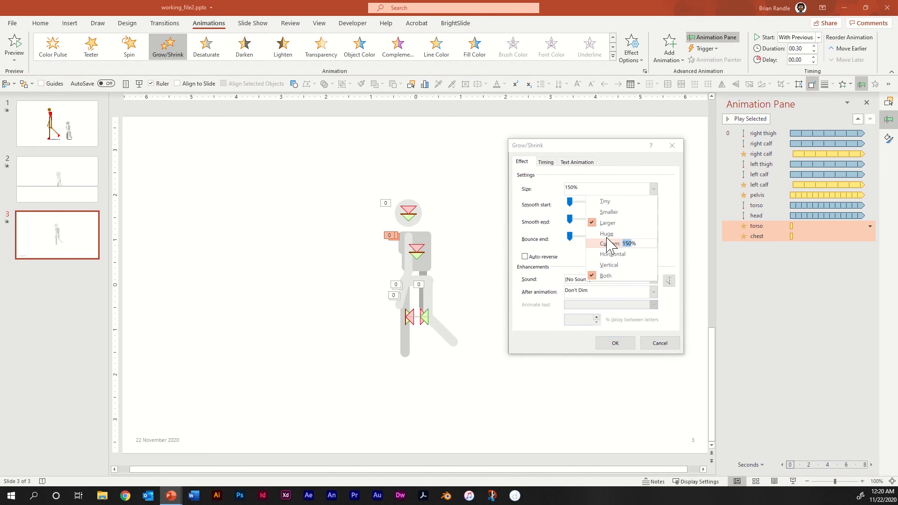
text(9)
key(Tab)
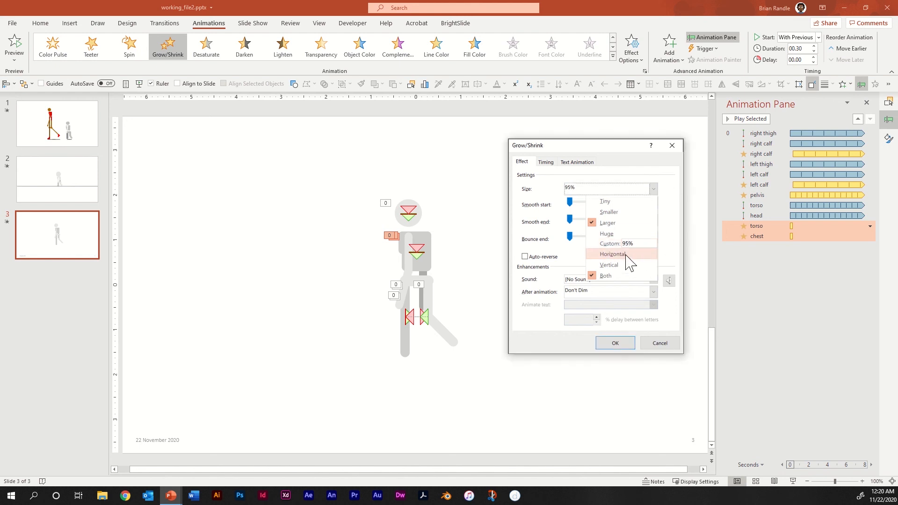
click(613, 254)
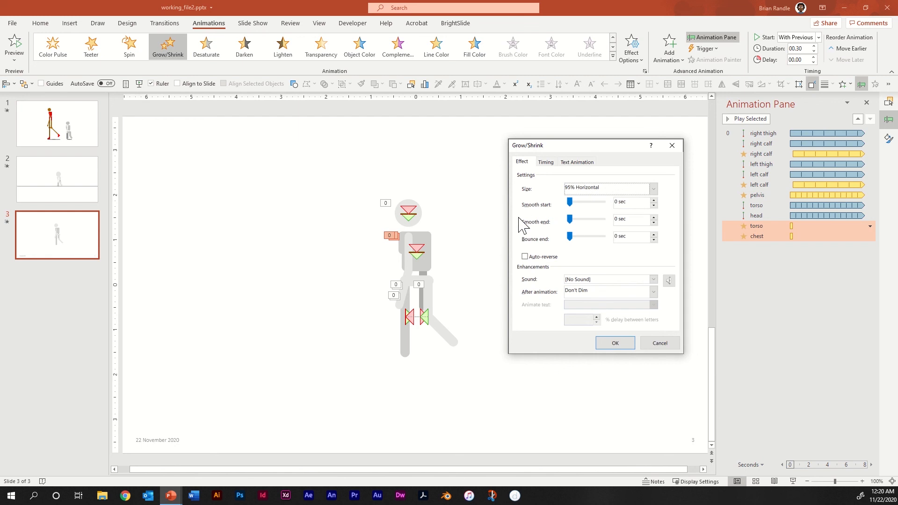
click(525, 256)
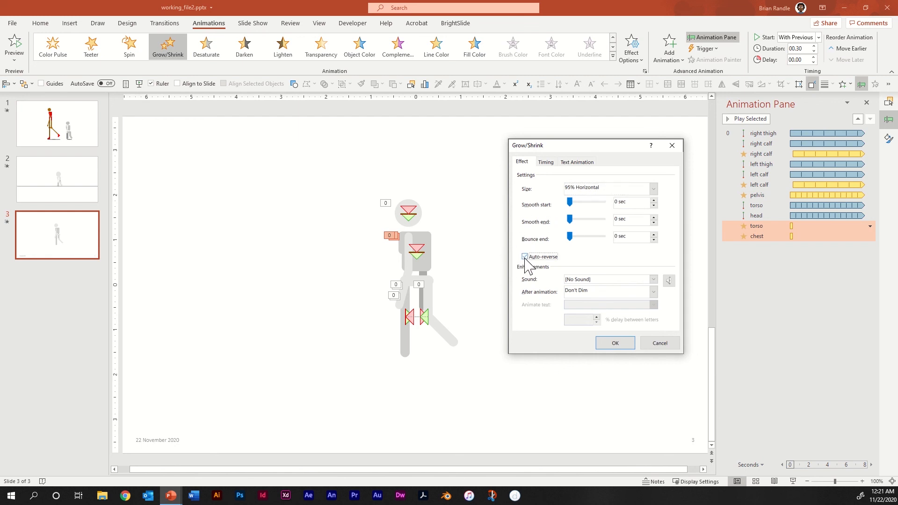
Set the torso and chest Grow/Shrink effects to repeat Until End of Slide and apply the settings.
click(544, 163)
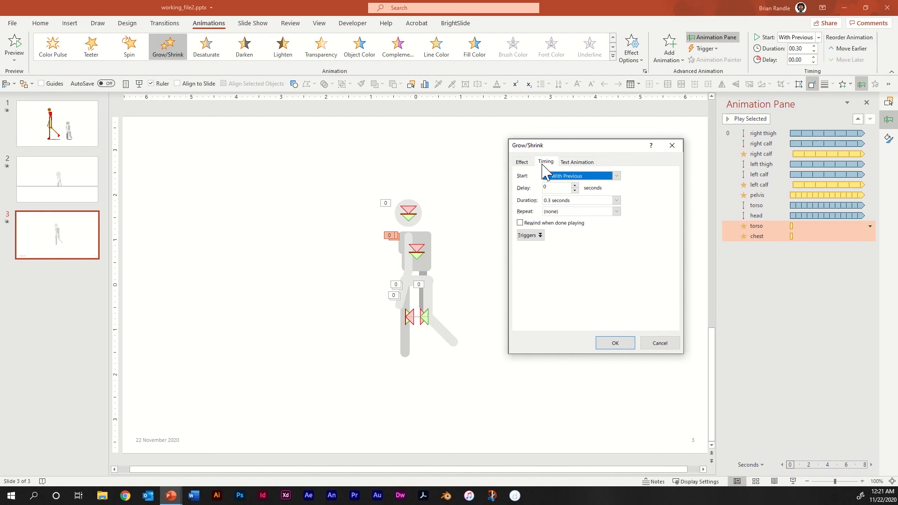
click(617, 211)
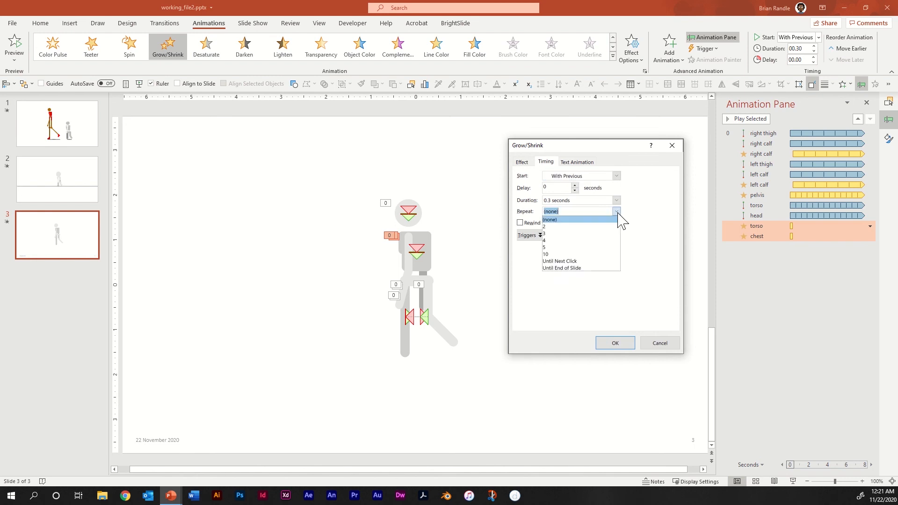
click(579, 269)
click(614, 345)
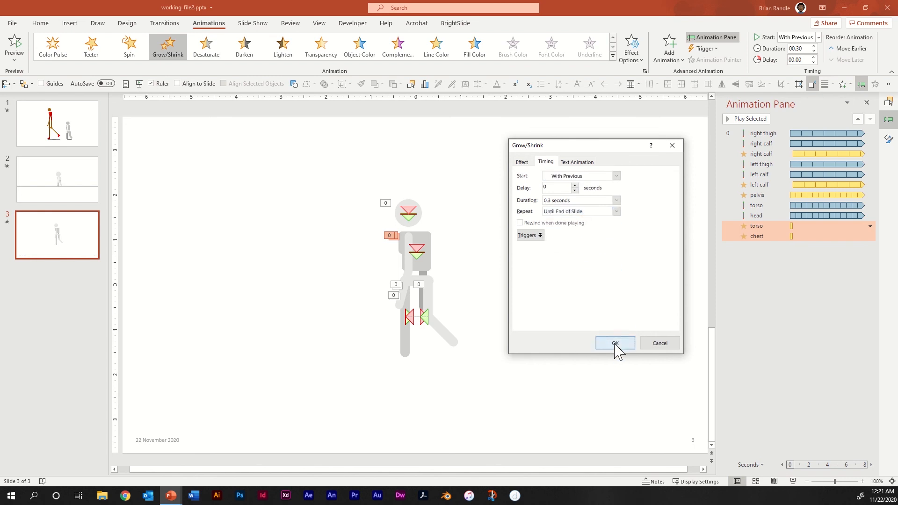
Play slide 3 as a slide show to check the torso and chest scaling, return to editing, and deselect the effects.
click(794, 480)
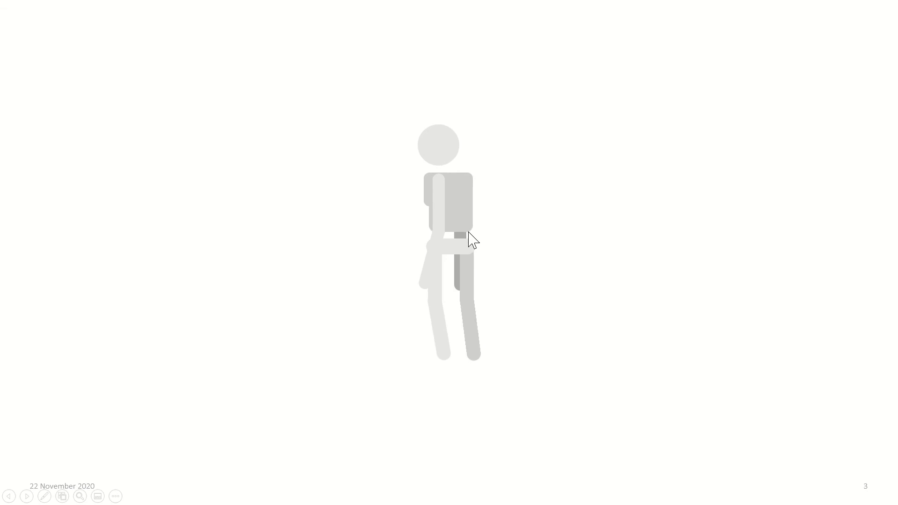
key(Escape)
click(764, 271)
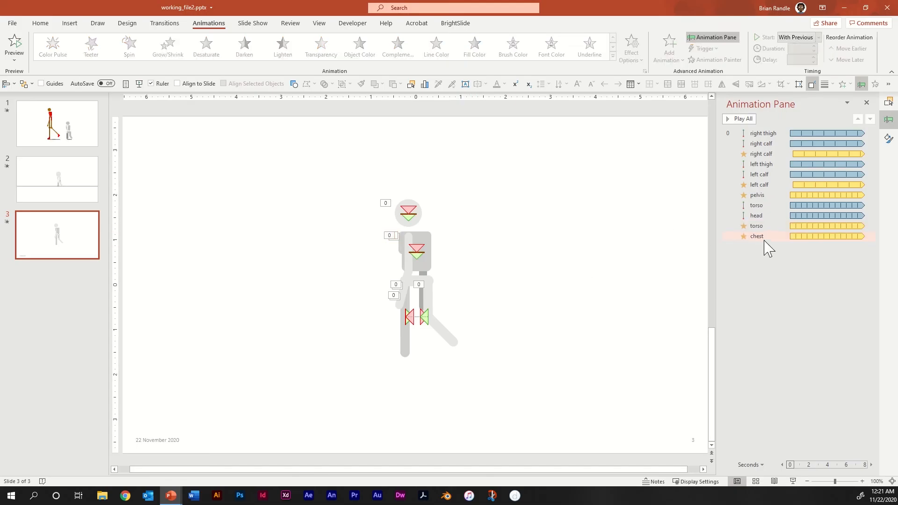
Set only the chest's Grow/Shrink size to 85% Horizontal, then check it in the slide show and return to editing.
double_click(771, 238)
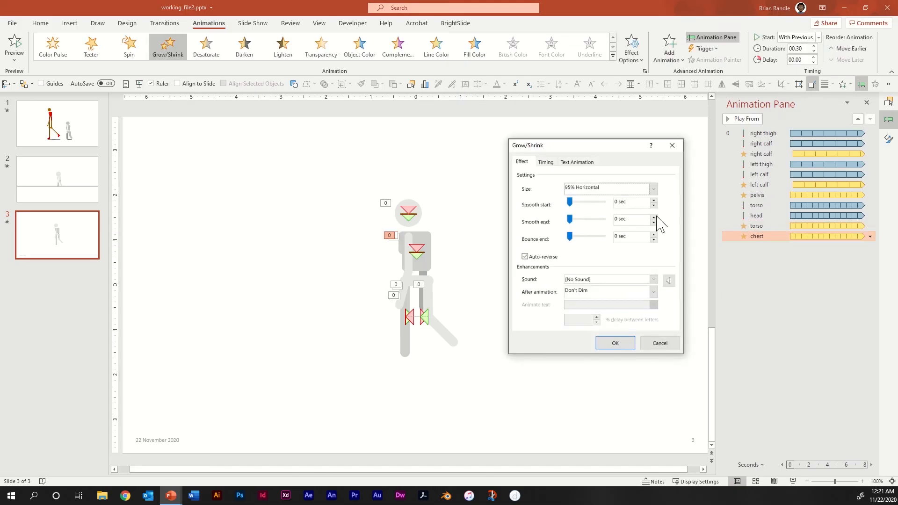
click(654, 190)
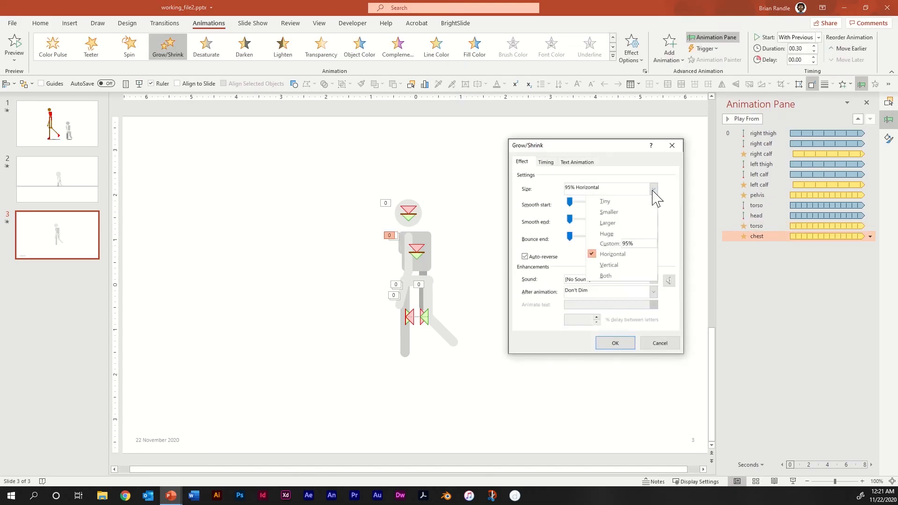
double_click(628, 244)
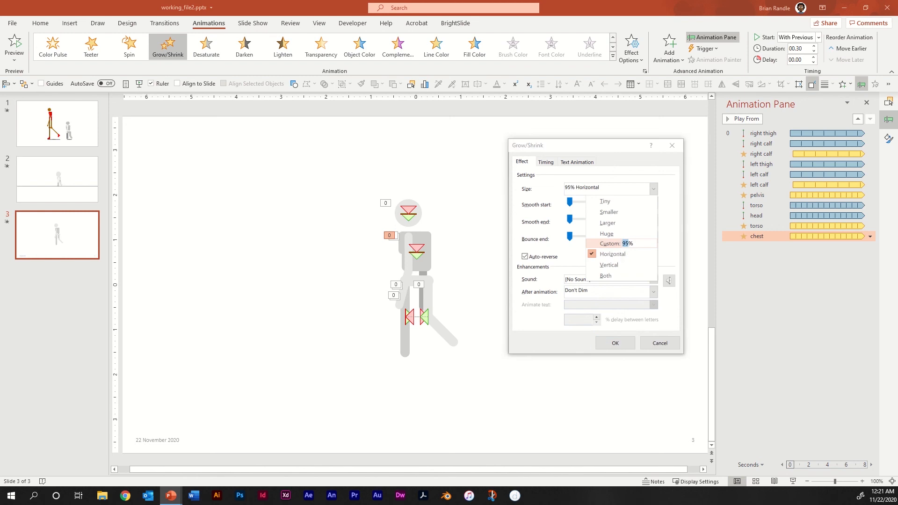
text(85)
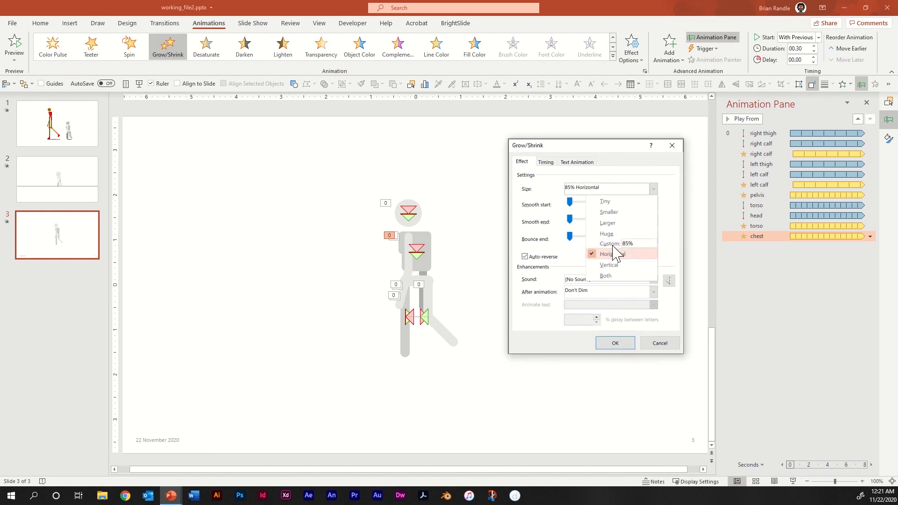
key(Tab)
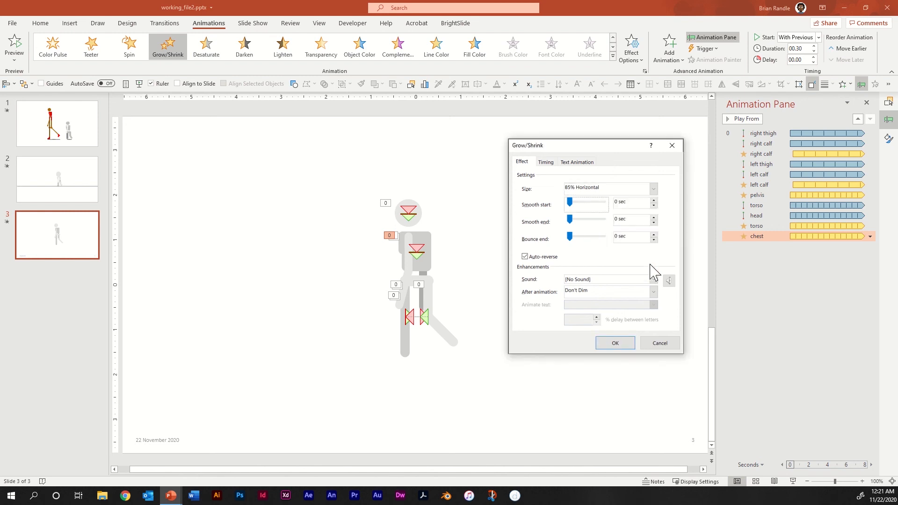
click(623, 346)
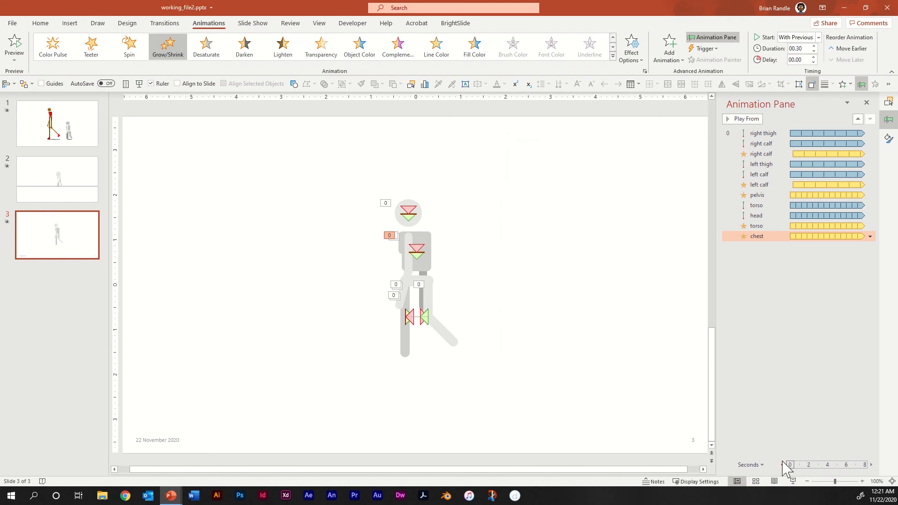
click(792, 482)
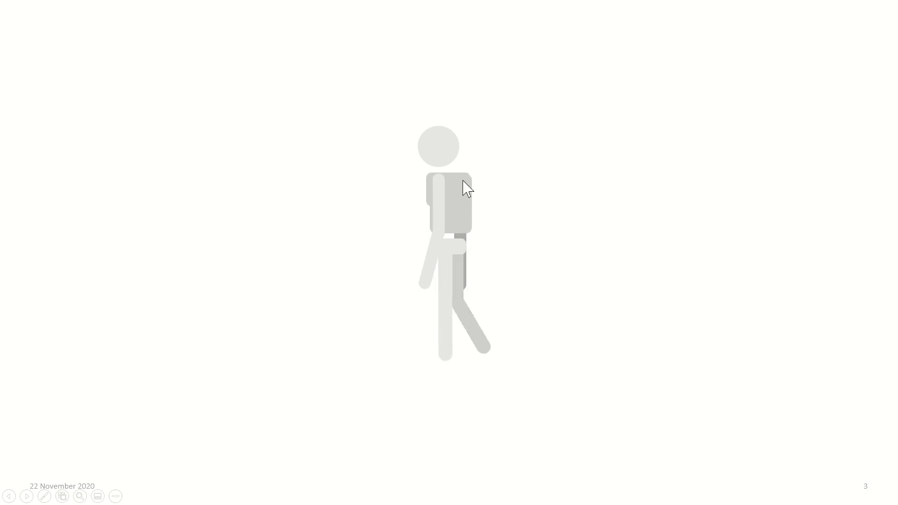
key(Escape)
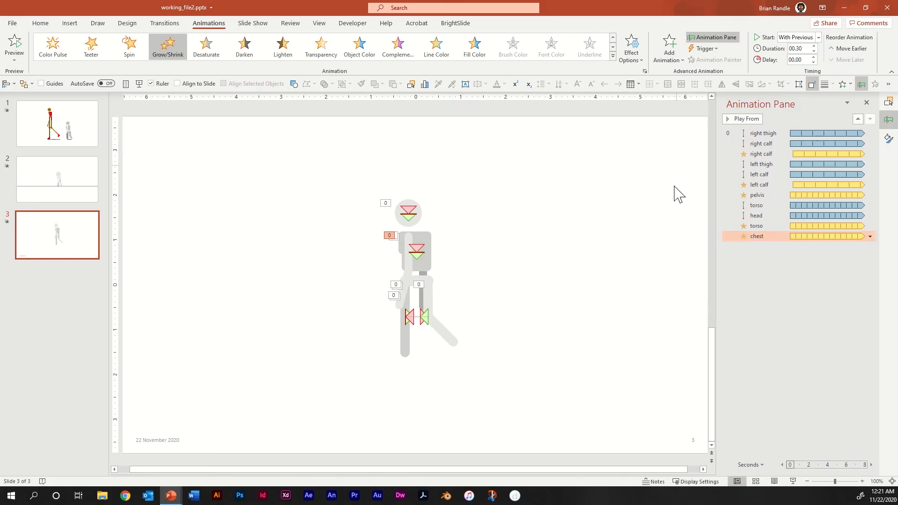
Set the chest's Grow/Shrink size to 90% Horizontal and apply the setting.
double_click(768, 237)
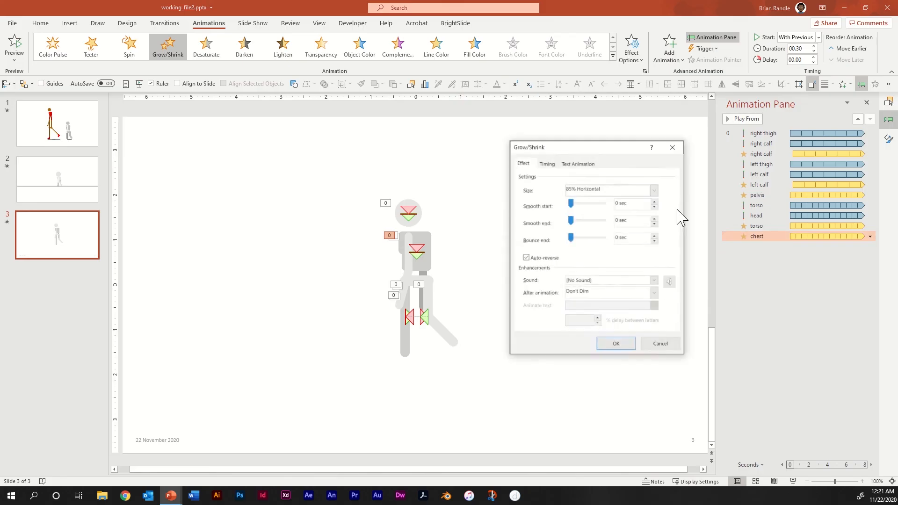
click(653, 189)
drag(630, 243, 597, 248)
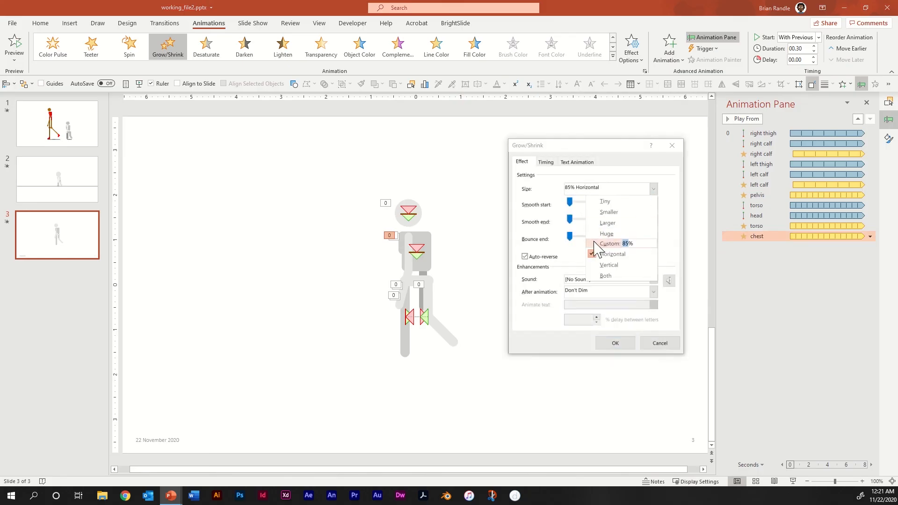
text(90)
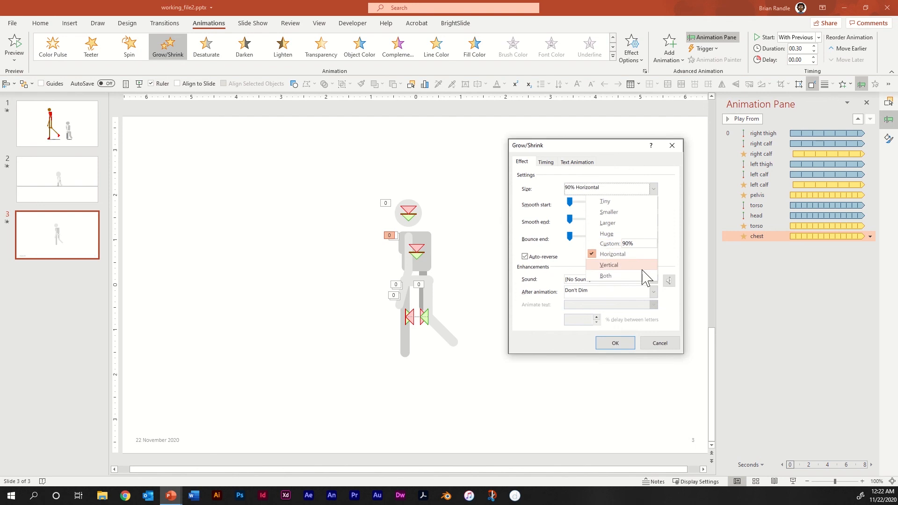
key(Return)
click(620, 345)
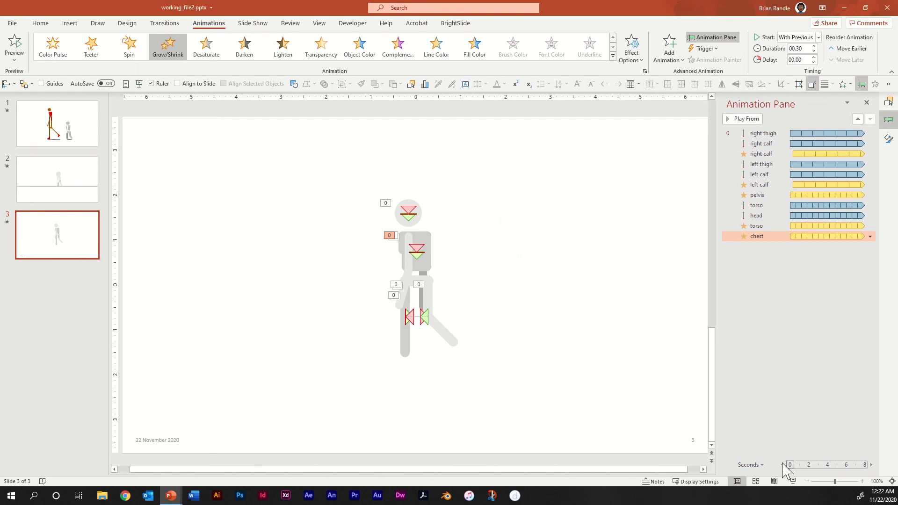
Play slide 3 as a slide show to check the chest scaling, return to editing, and deselect the effect.
click(793, 481)
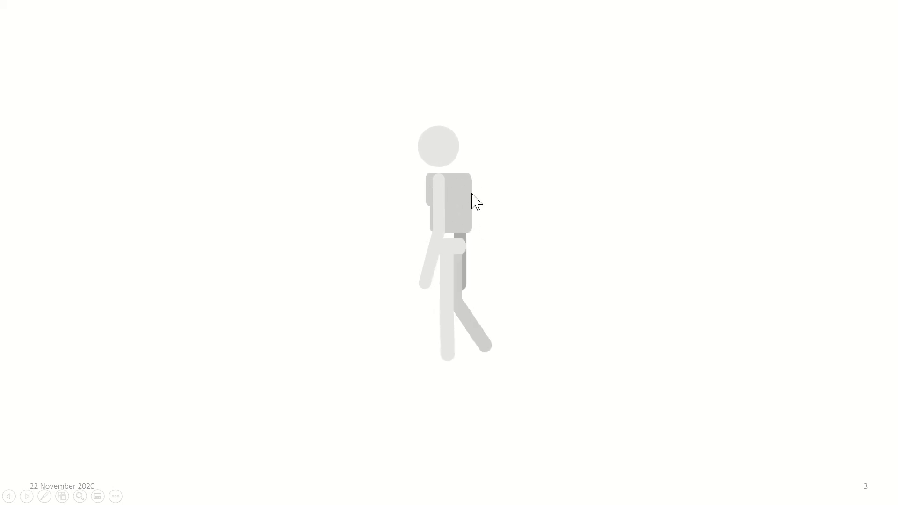
key(Escape)
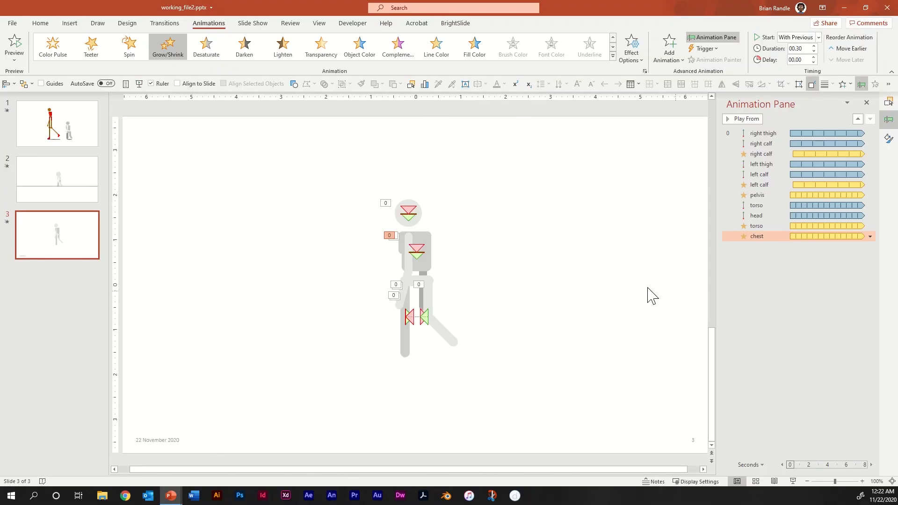
click(755, 308)
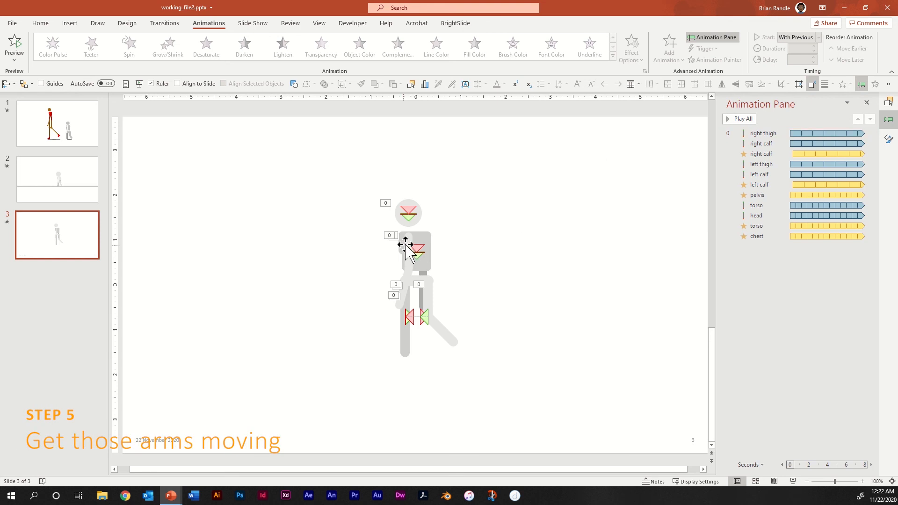
Add a Lines motion path to the left forearm, left bicep, right forearm and right bicep together.
click(890, 103)
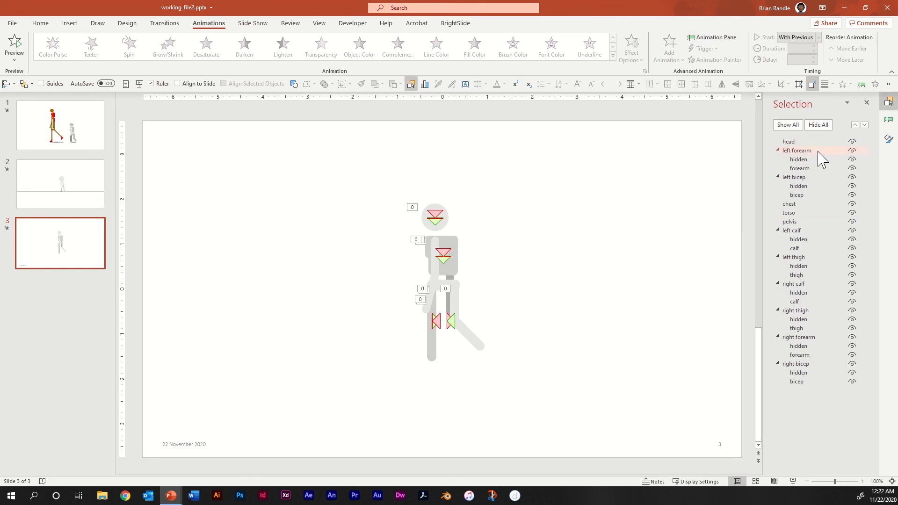
click(819, 150)
ctrl+click(815, 178)
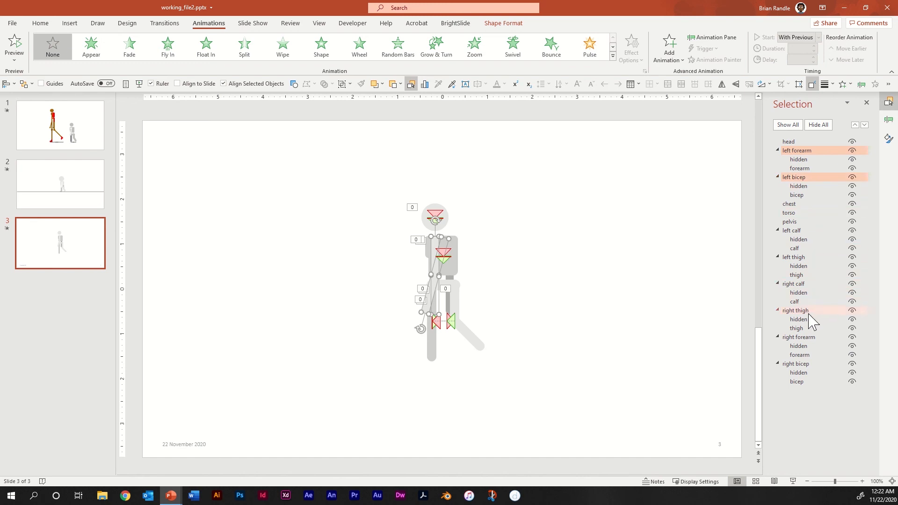
ctrl+click(816, 337)
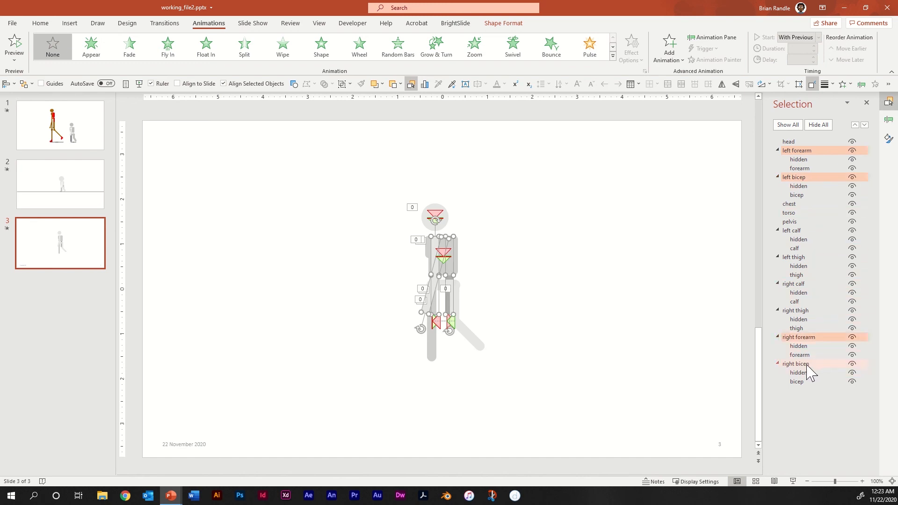
ctrl+click(815, 364)
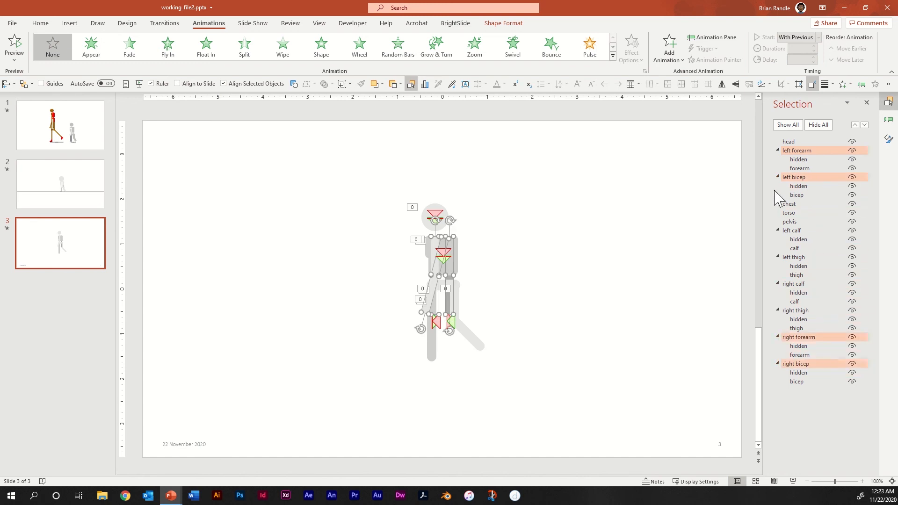
click(676, 62)
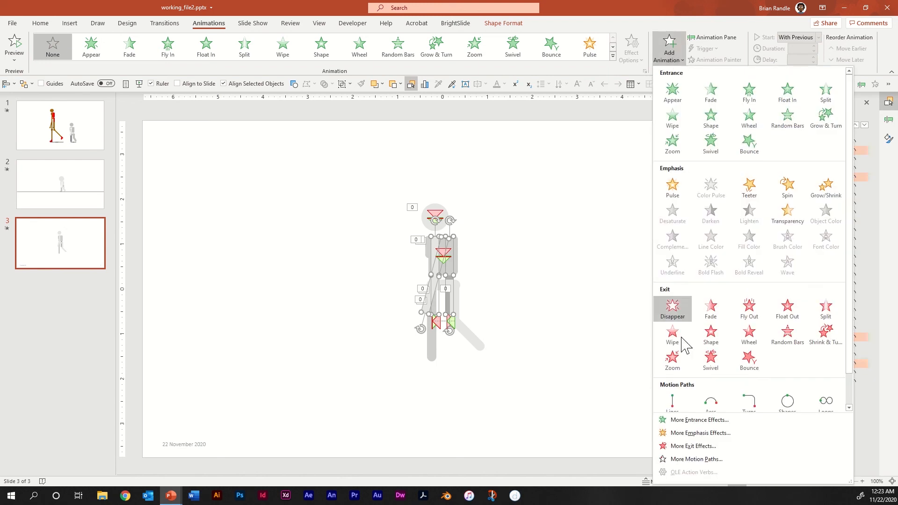
click(672, 405)
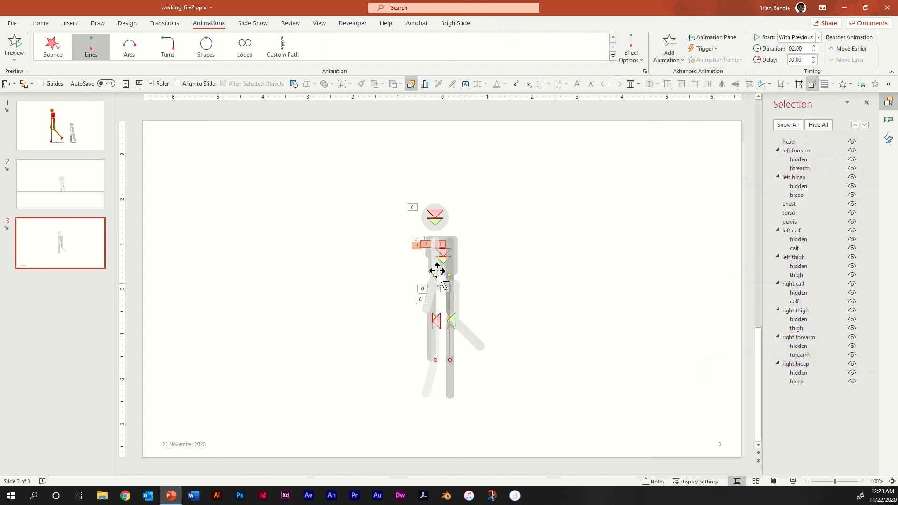
Redirect the four arm motion paths horizontally so the right arm's paths end at the left arm's start point and vice versa.
scroll(435, 281, up, 1)
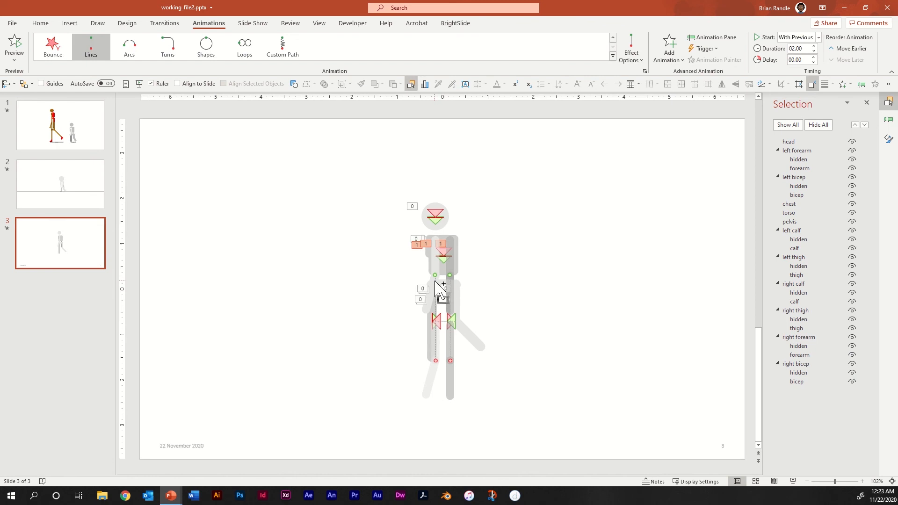
scroll(435, 280, up, 10)
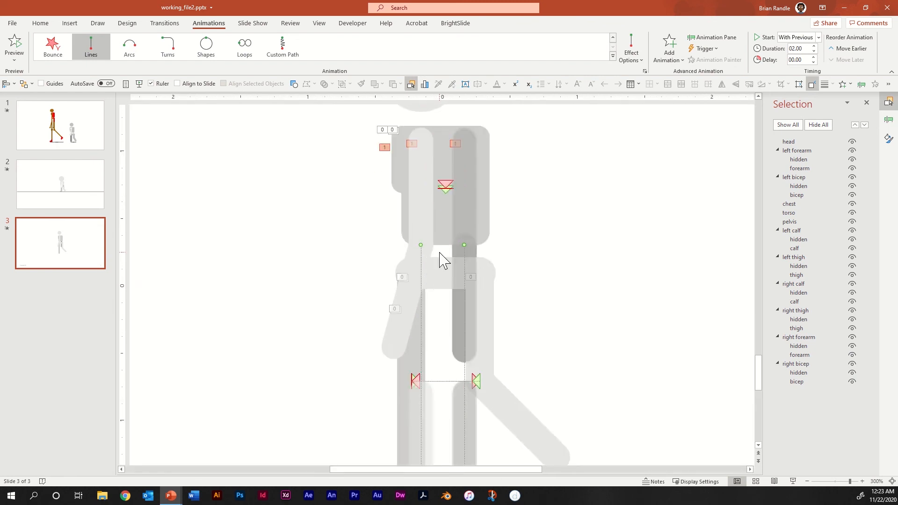
scroll(440, 260, down, 3)
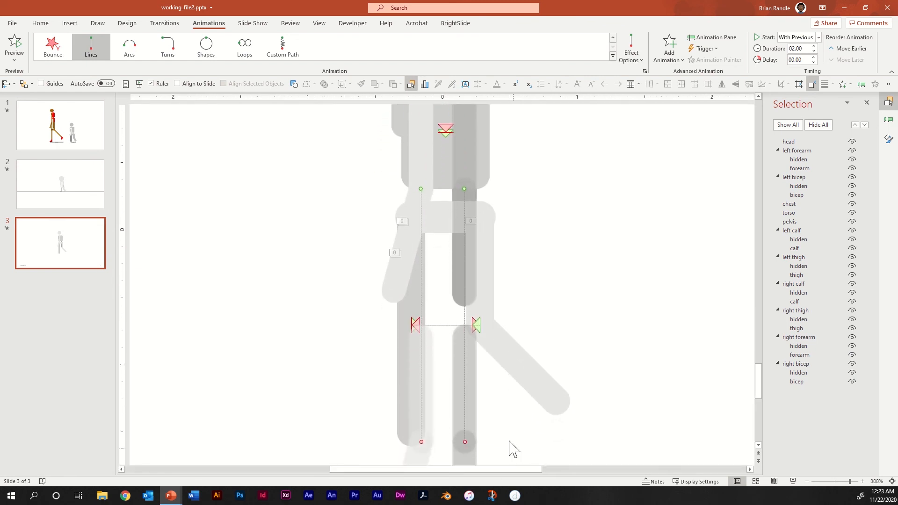
click(552, 330)
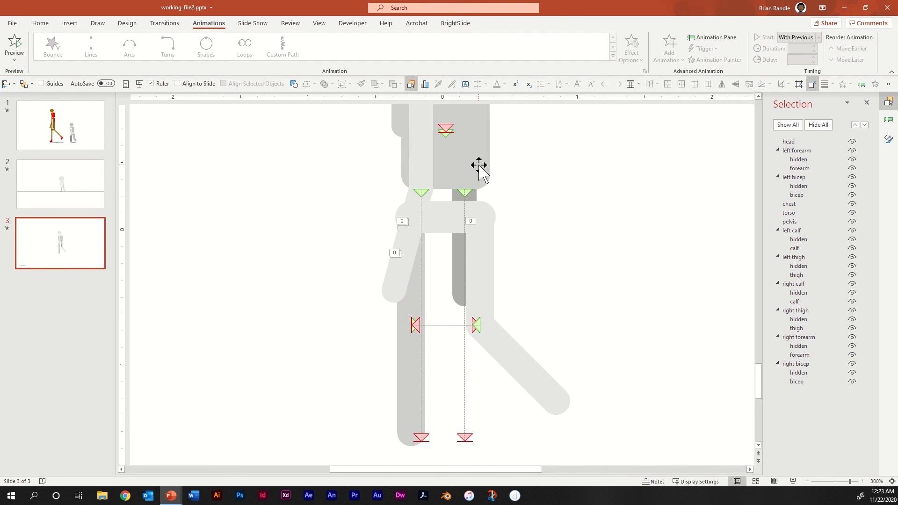
click(464, 440)
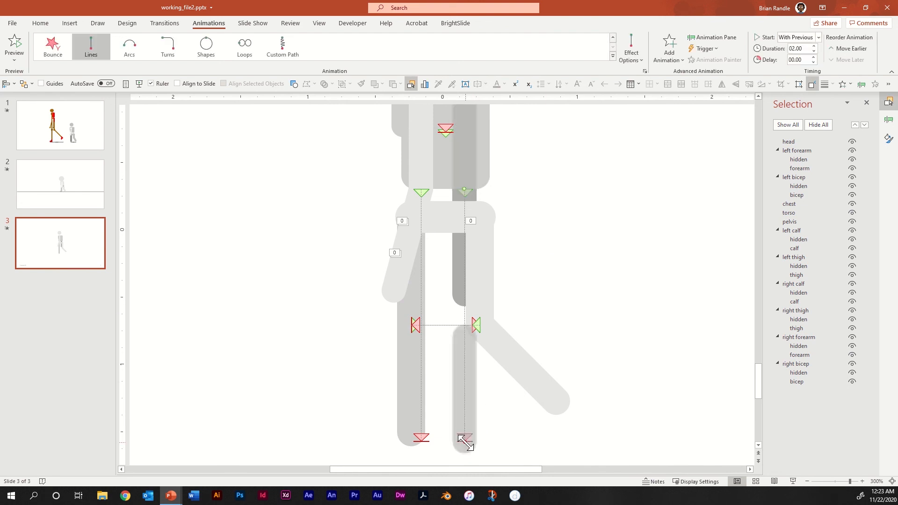
mouse_move(465, 442)
mouse_down()
mouse_move(452, 323)
mouse_move(420, 235)
mouse_move(421, 190)
mouse_up()
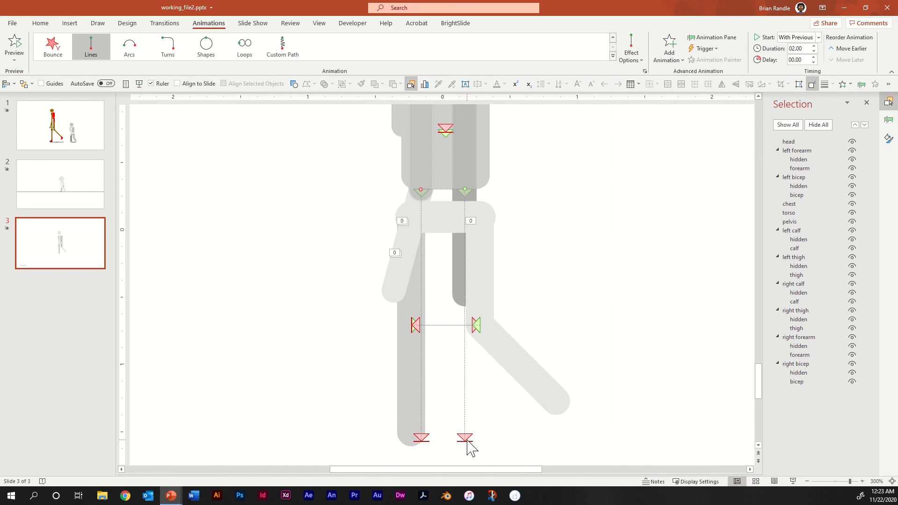
mouse_move(465, 439)
mouse_down()
mouse_move(445, 267)
mouse_move(421, 189)
mouse_up()
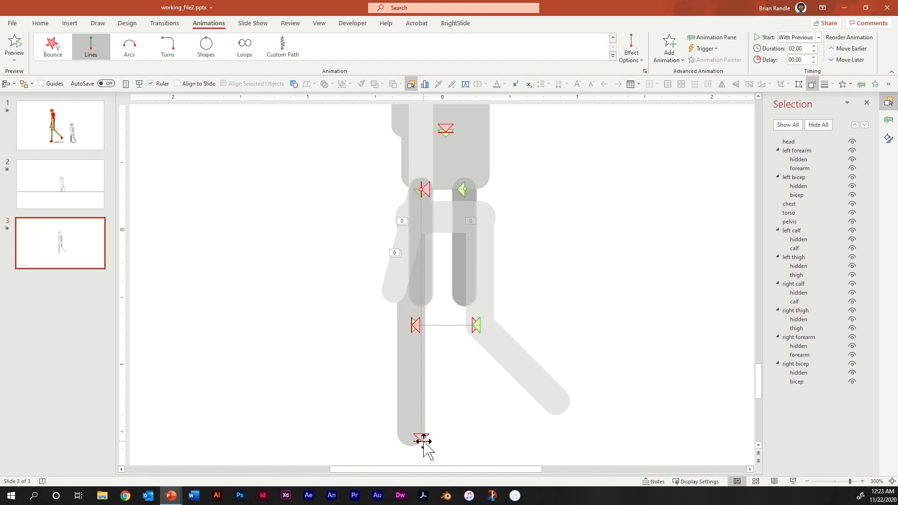
mouse_move(421, 436)
mouse_down()
mouse_move(427, 445)
mouse_move(419, 435)
mouse_move(464, 189)
mouse_up()
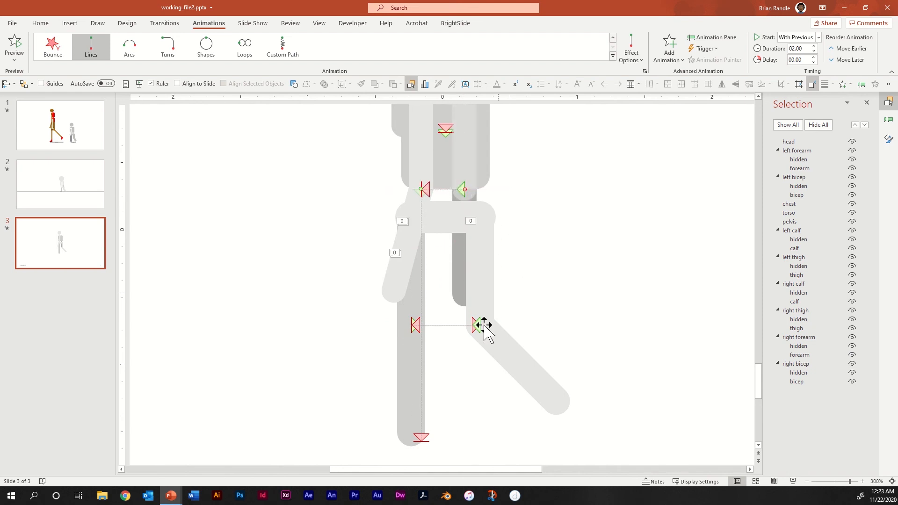
drag(421, 444, 465, 190)
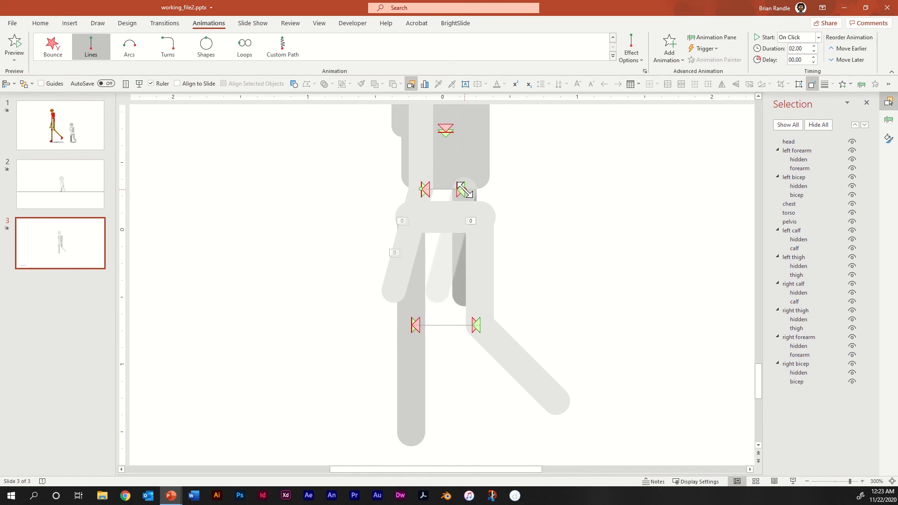
Set the forearm and bicep motion paths of both arms to start With Previous.
click(890, 123)
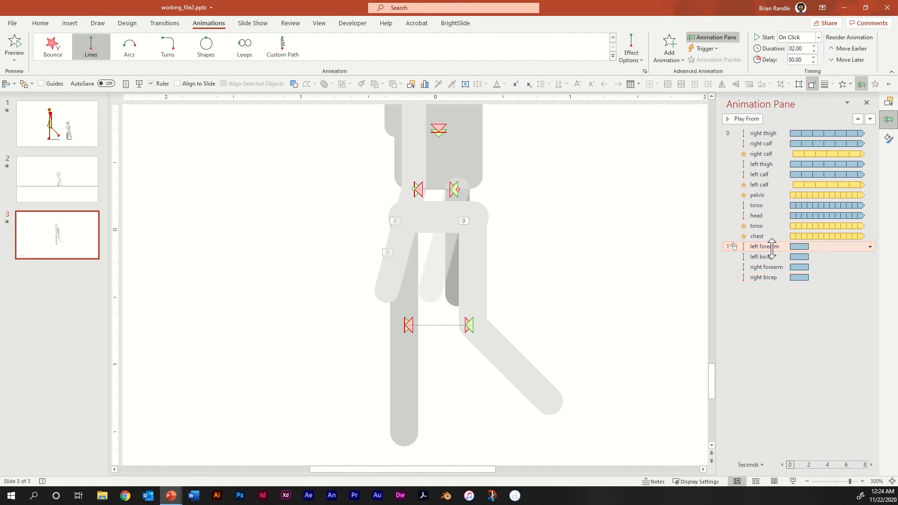
shift+click(776, 279)
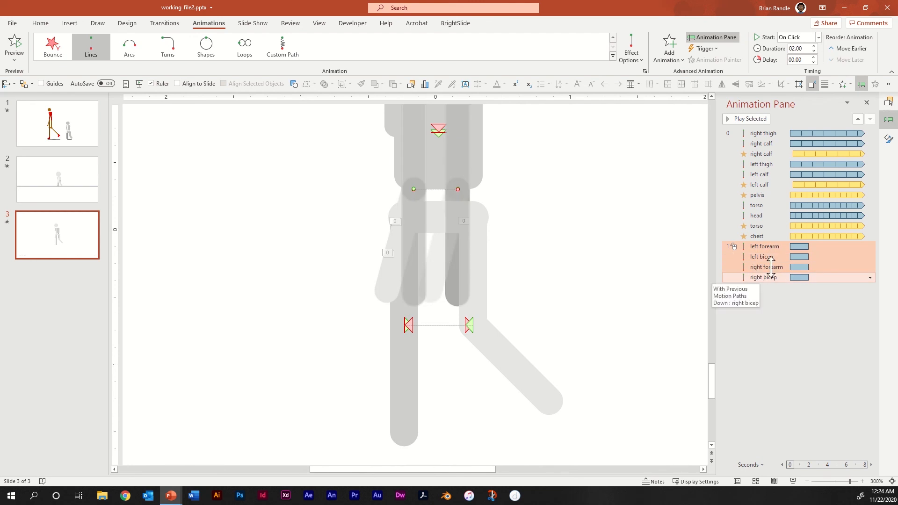
click(818, 38)
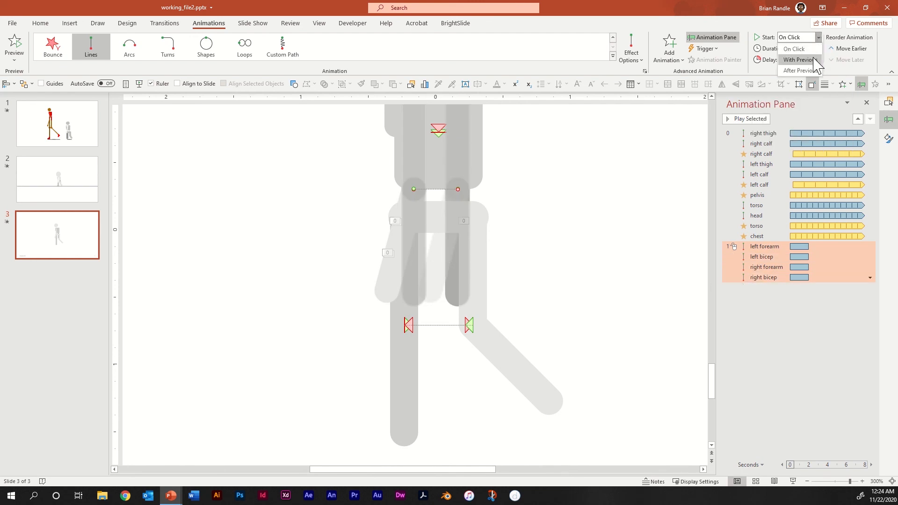
click(799, 59)
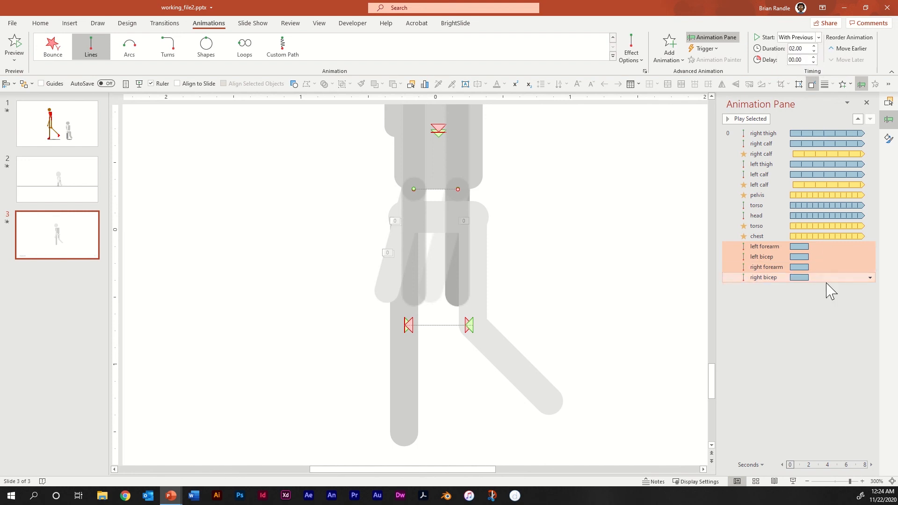
Set Smooth start and Smooth end to 0 sec for the four arm motion paths and turn on Auto-reverse.
right_click(787, 251)
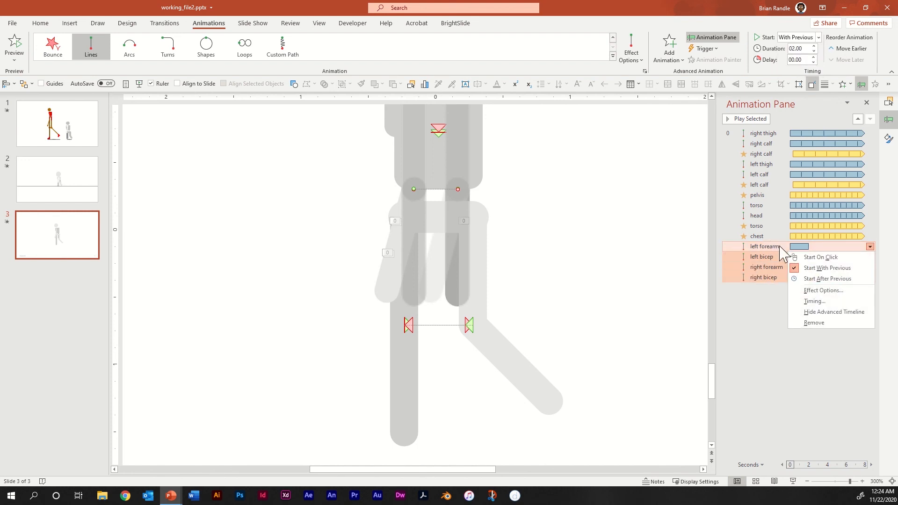
click(823, 290)
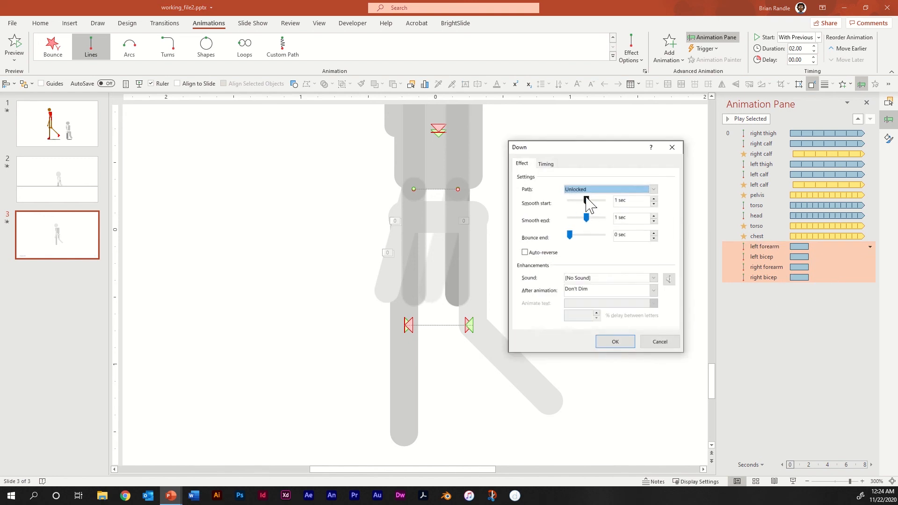
drag(586, 201, 543, 196)
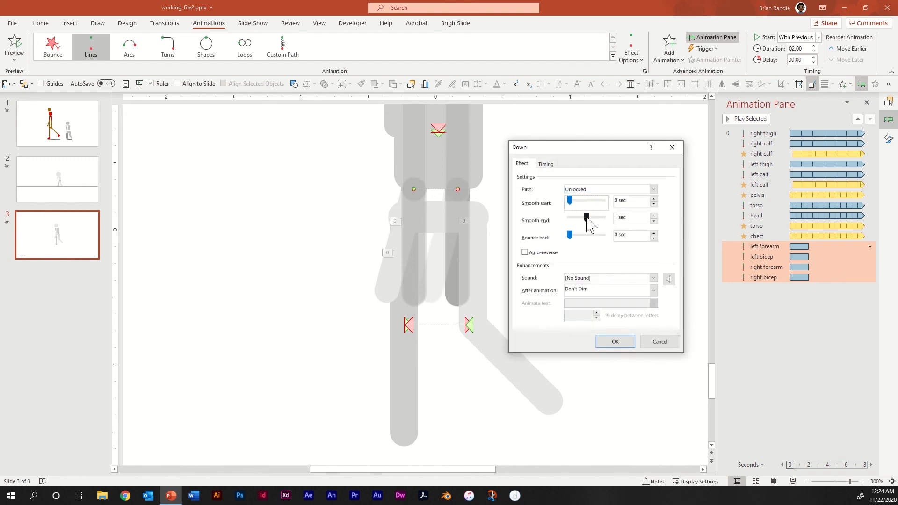
drag(587, 218, 533, 221)
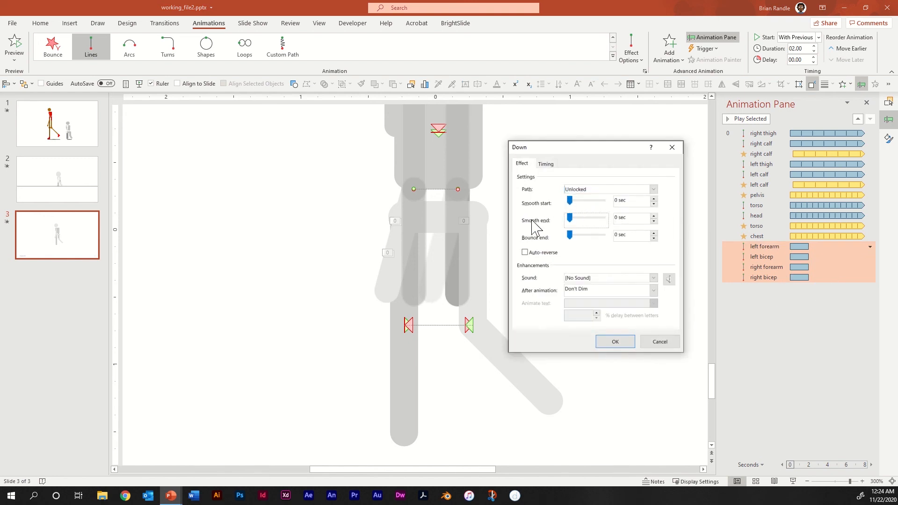
click(525, 253)
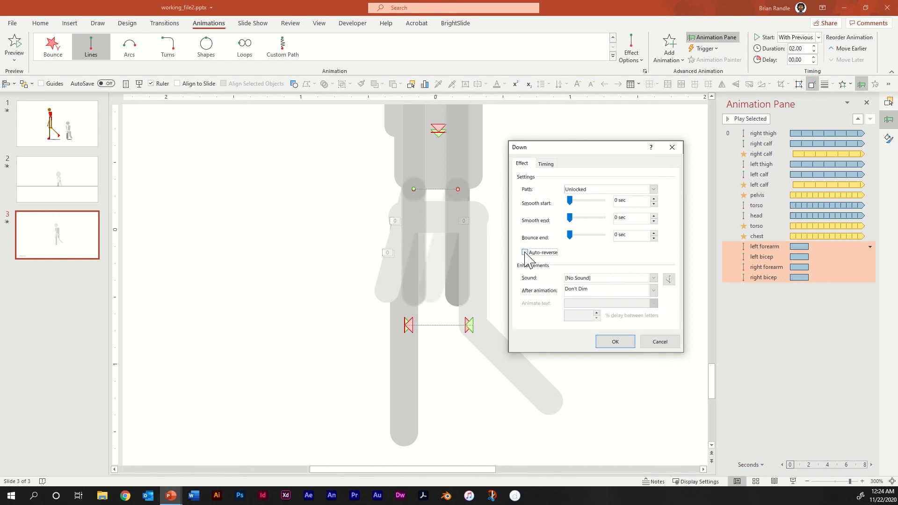
Set the four arm motion paths to a duration of 0.6 seconds, repeating Until End of Slide.
click(546, 164)
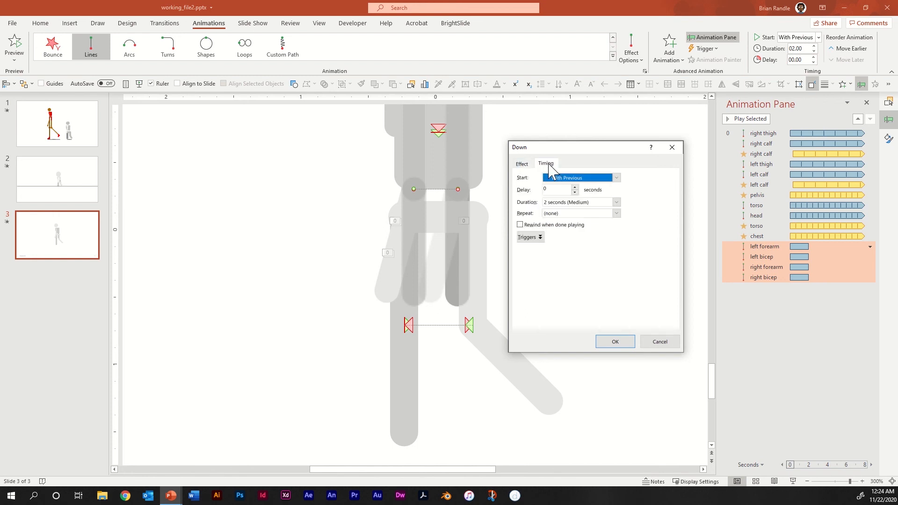
click(617, 202)
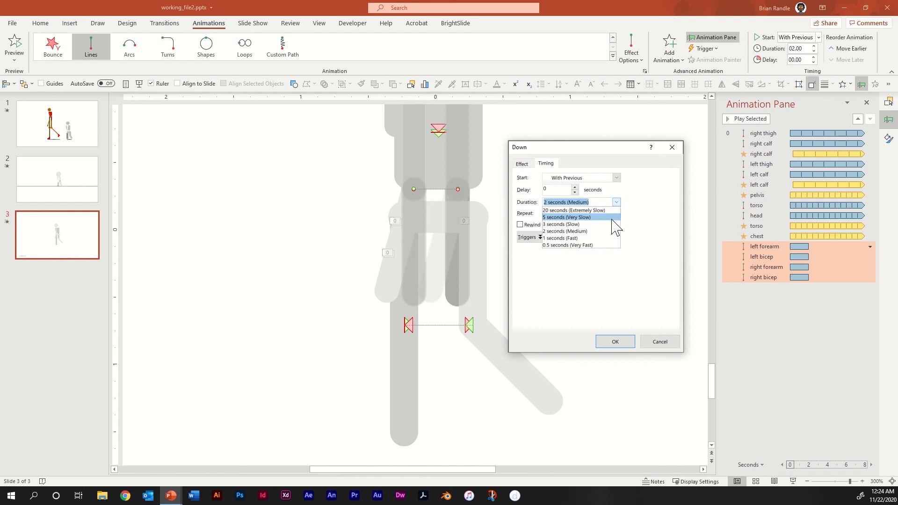
click(592, 201)
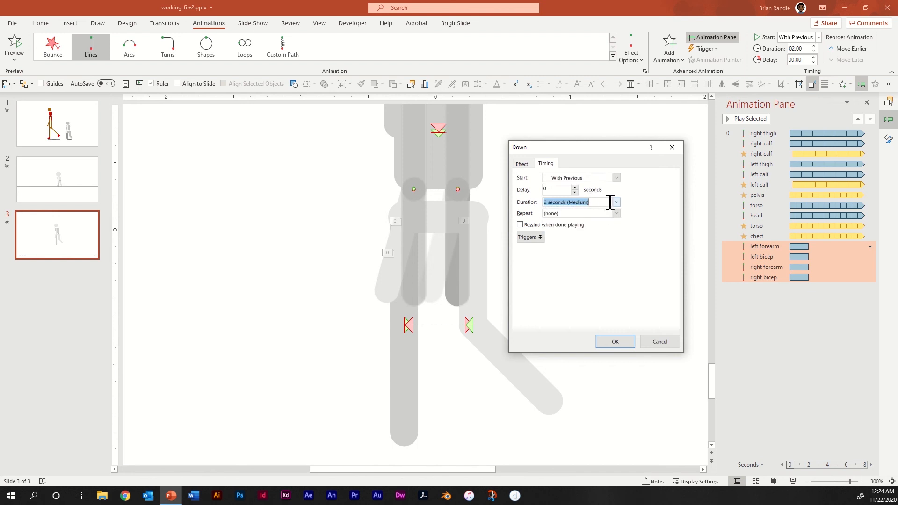
key(BackSpace)
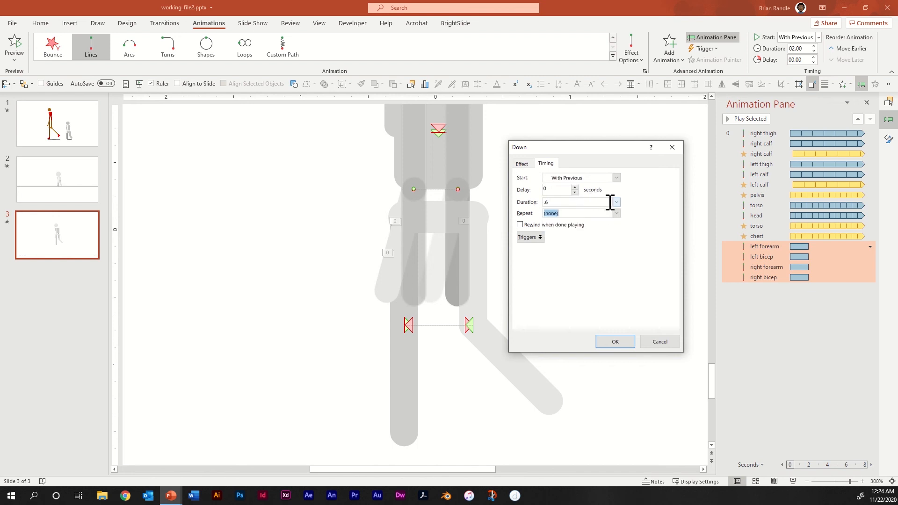
click(617, 213)
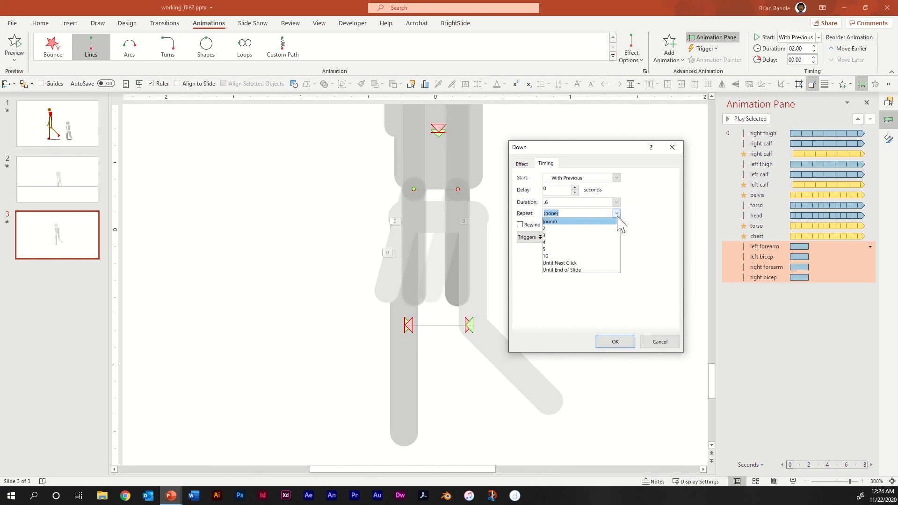
click(596, 276)
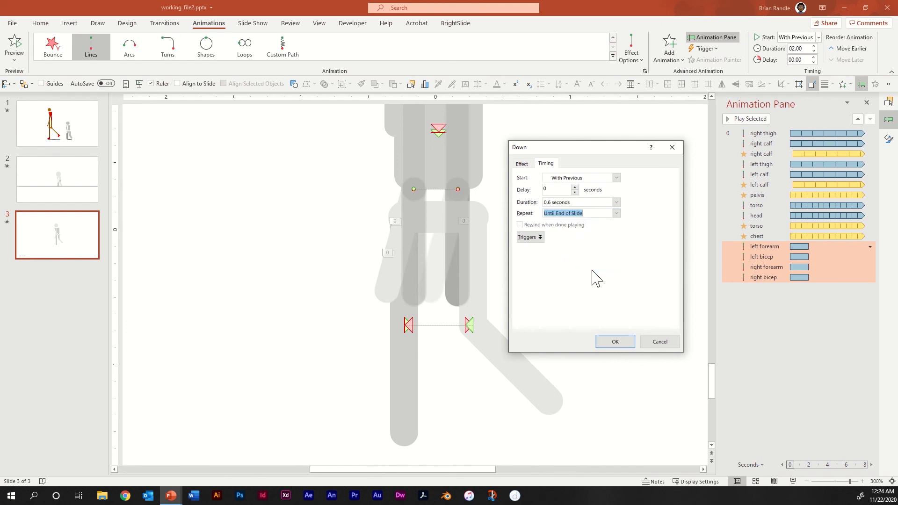
click(616, 342)
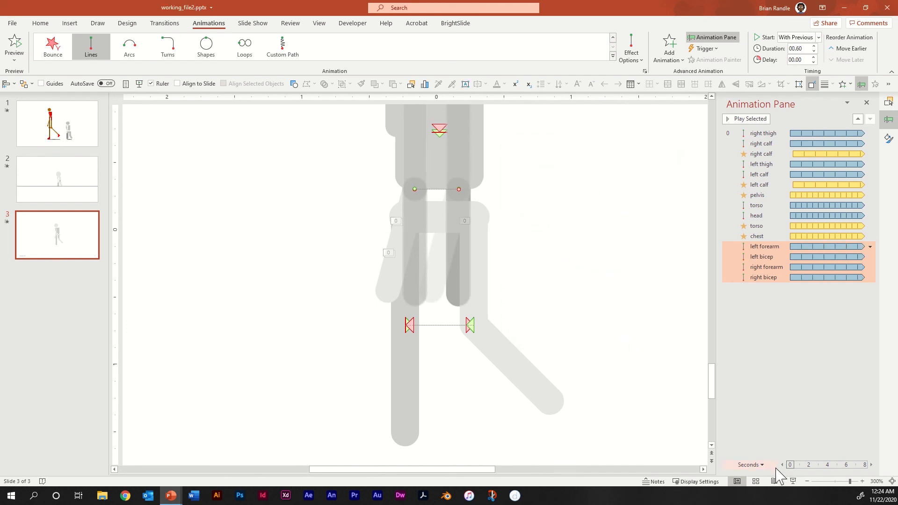
Play slide 3 as a slide show to review the arm swing, and return to editing with nothing selected.
click(794, 486)
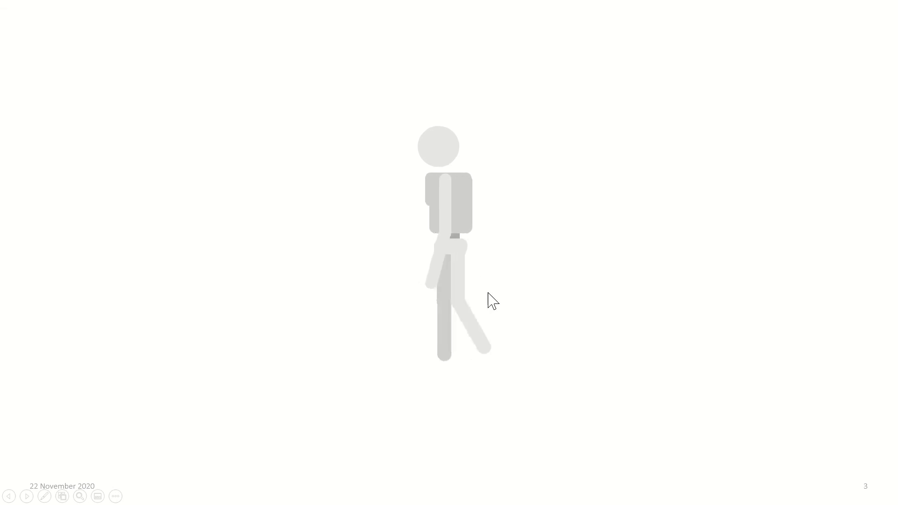
key(Escape)
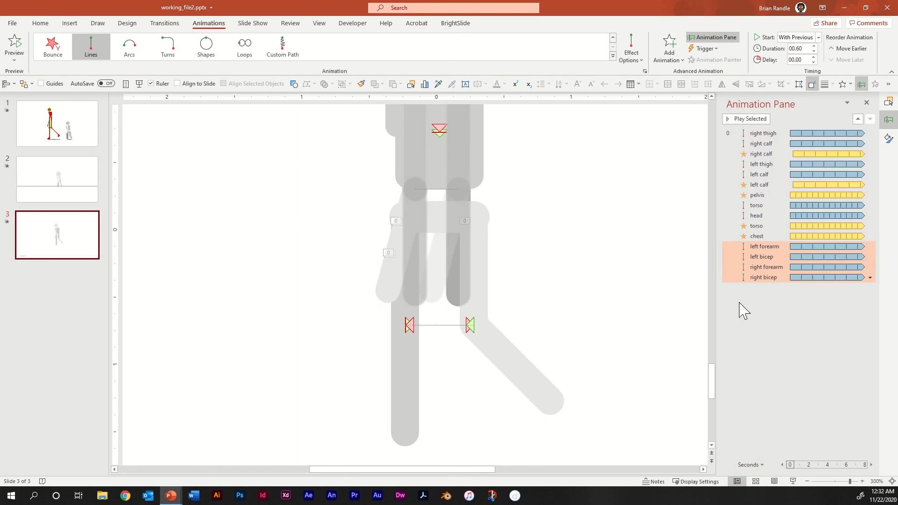
click(667, 321)
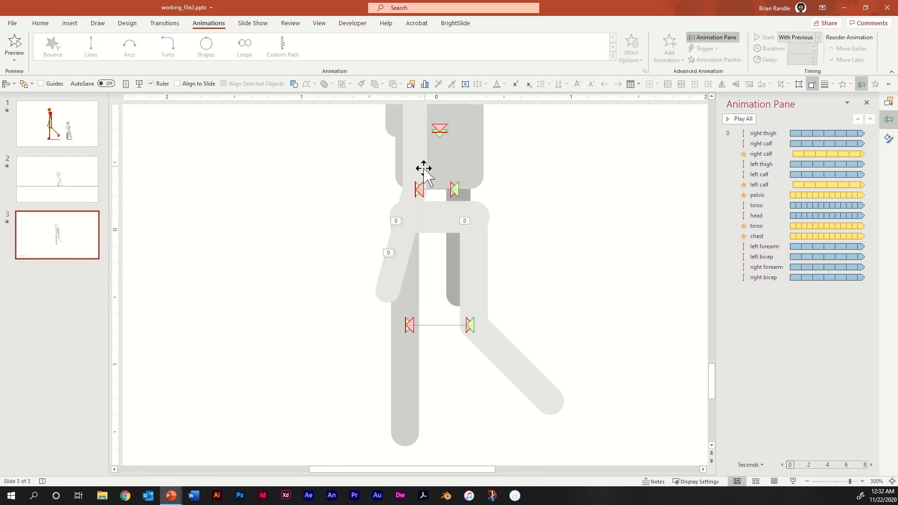
Check the left forearm's rotation angle in its shape size settings, and return to the list of animations.
click(391, 285)
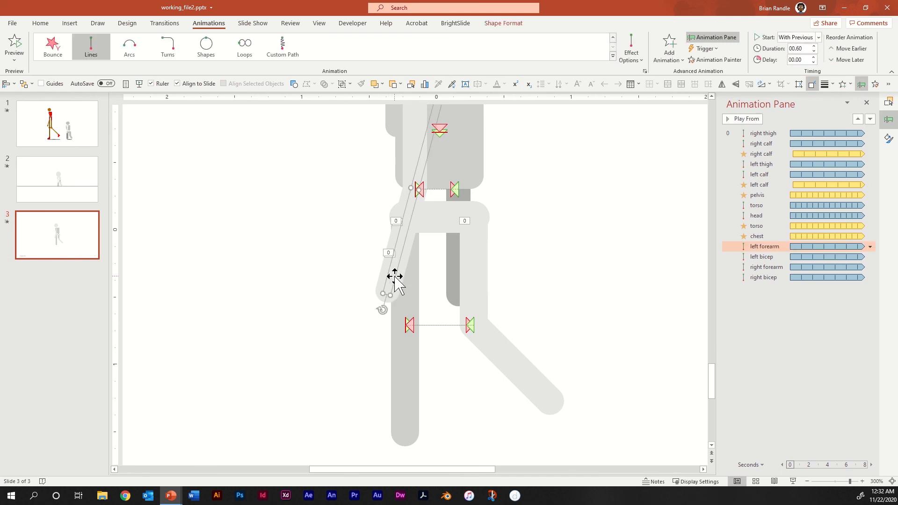
click(888, 140)
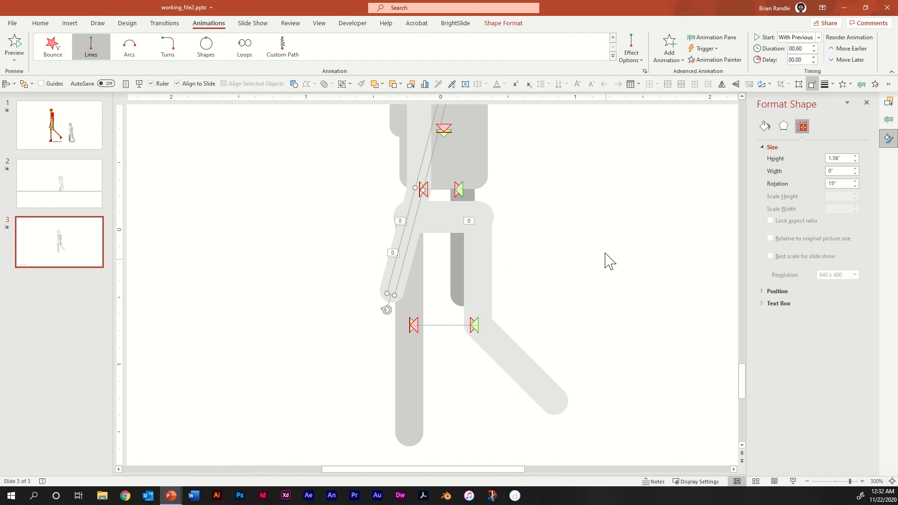
click(649, 227)
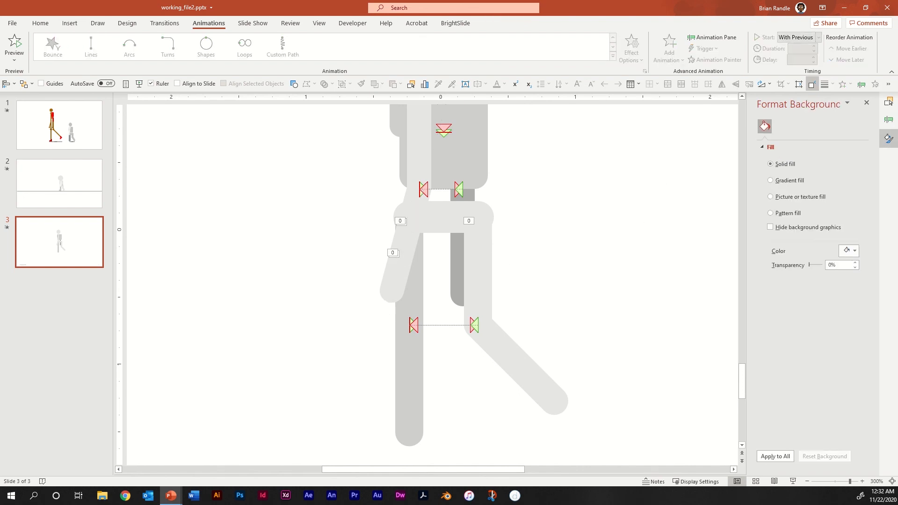
click(889, 119)
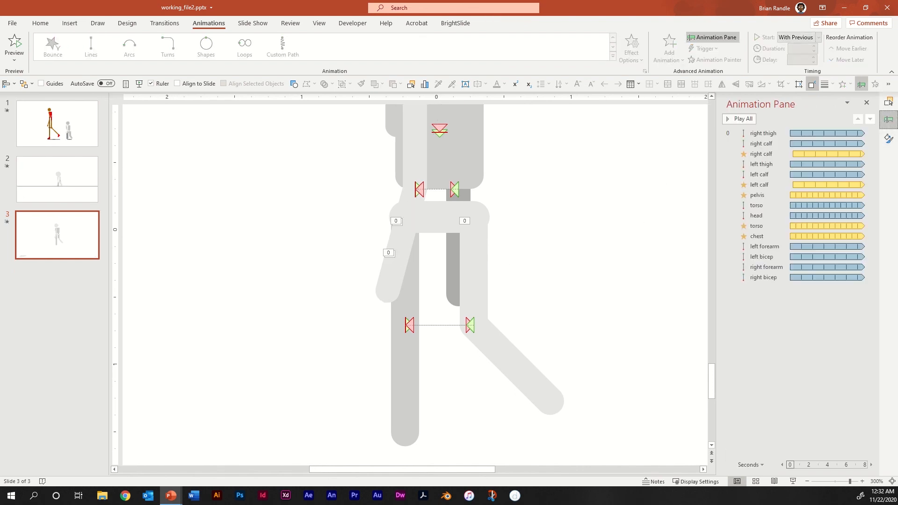
Add a Spin emphasis animation to the left forearm and right forearm together.
click(769, 246)
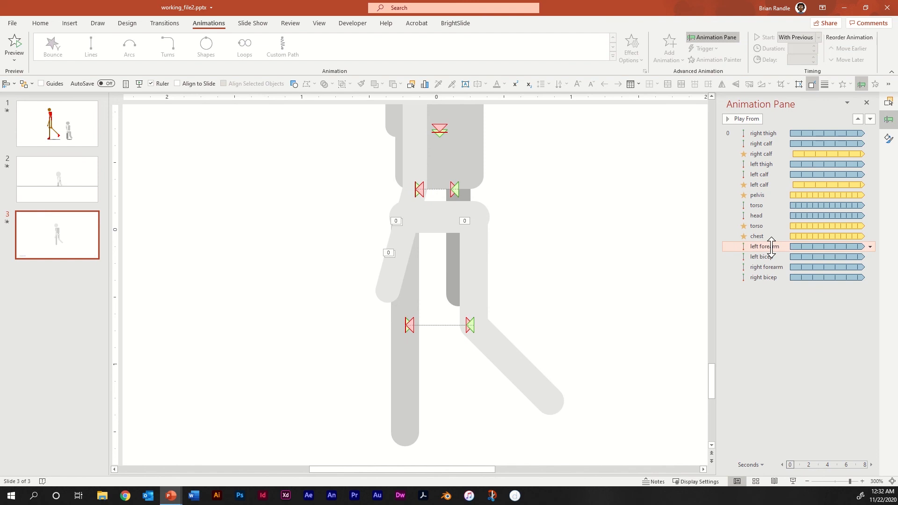
ctrl+click(778, 269)
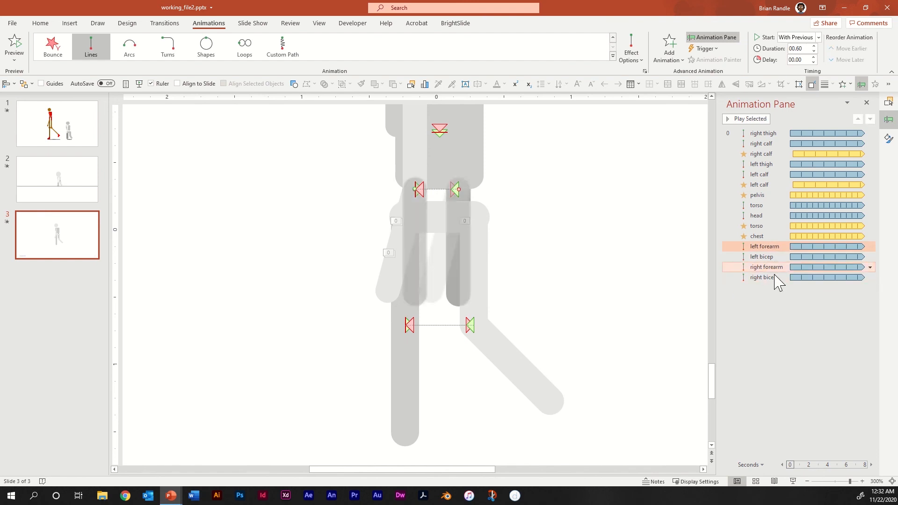
click(683, 60)
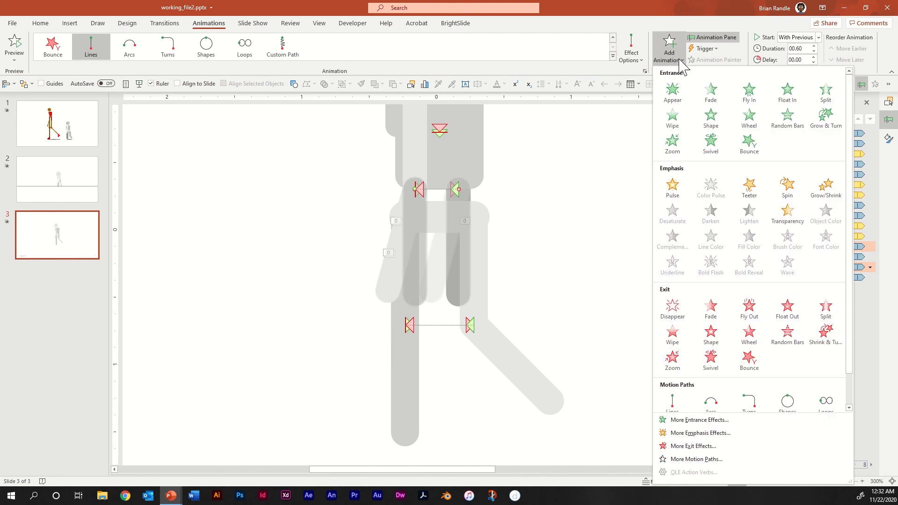
click(788, 186)
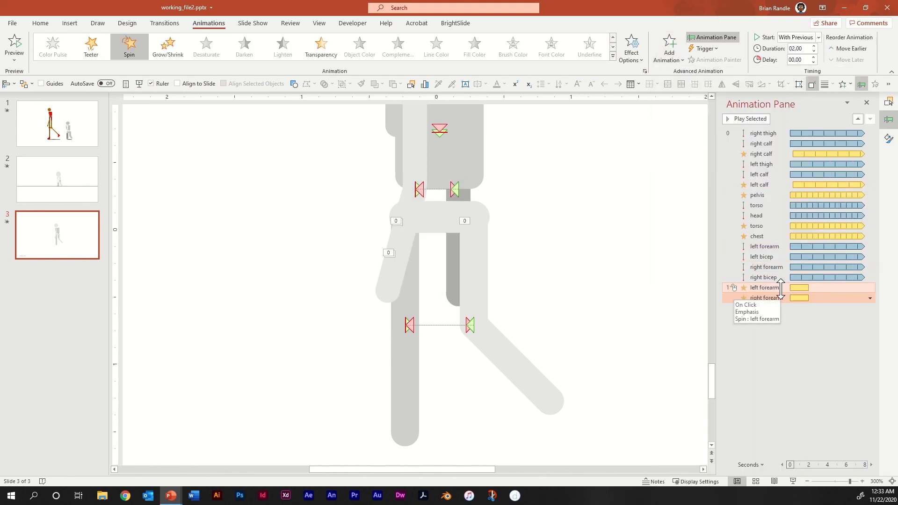
Set both forearm Spin animations to start With Previous with a duration of 0.6 seconds.
click(818, 38)
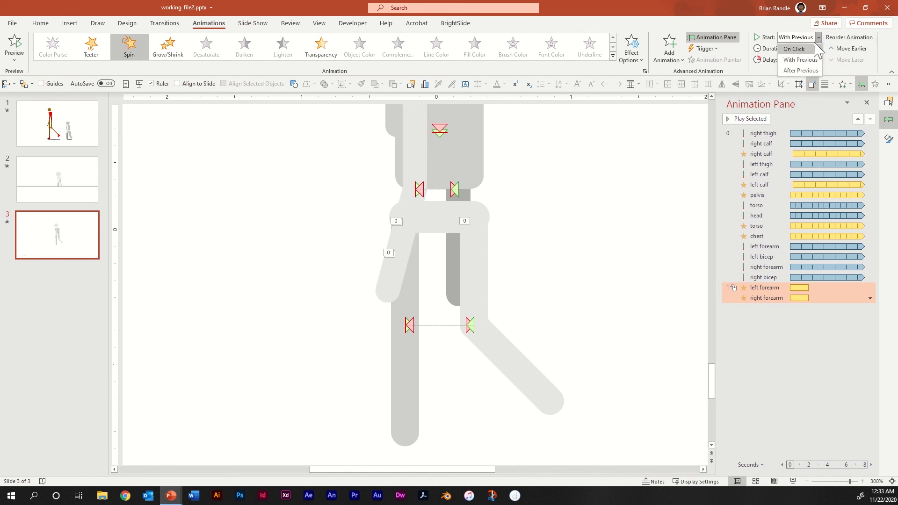
click(801, 60)
click(803, 49)
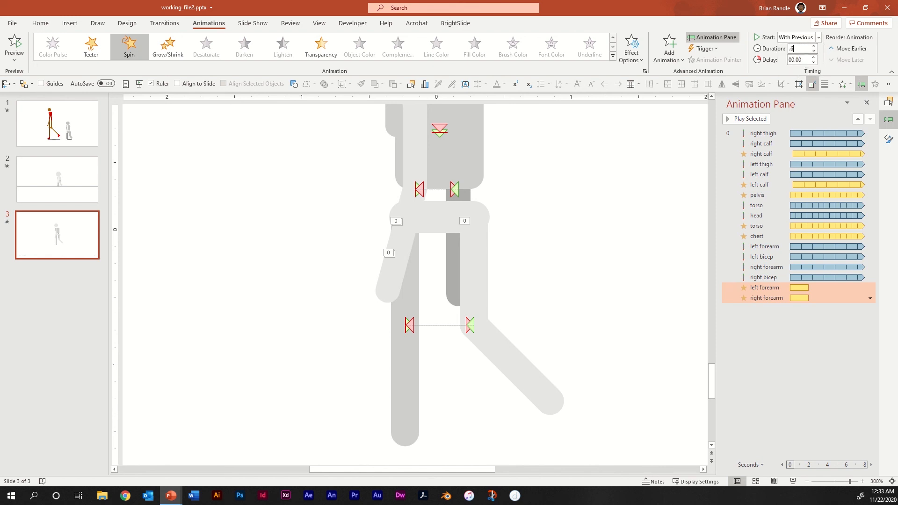
click(797, 59)
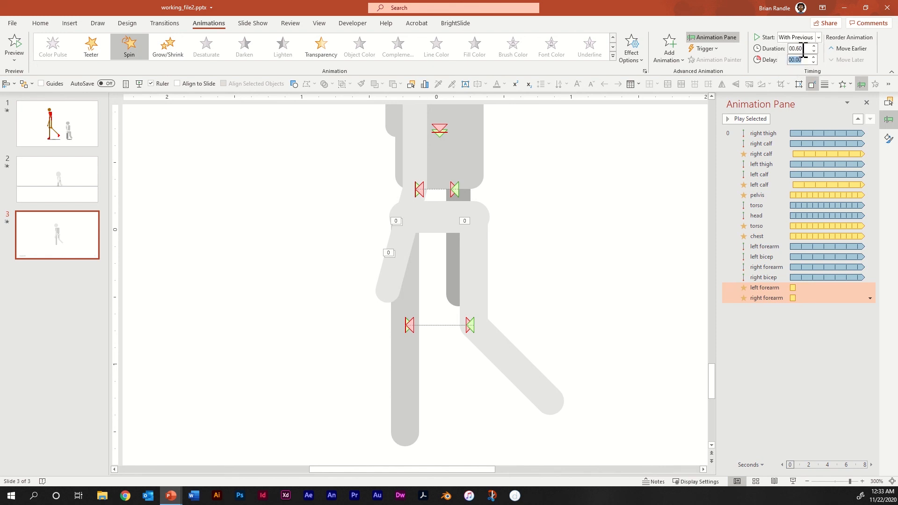
Turn on Auto-reverse for both forearm Spin animations and set a custom amount of 15° Clockwise.
right_click(787, 290)
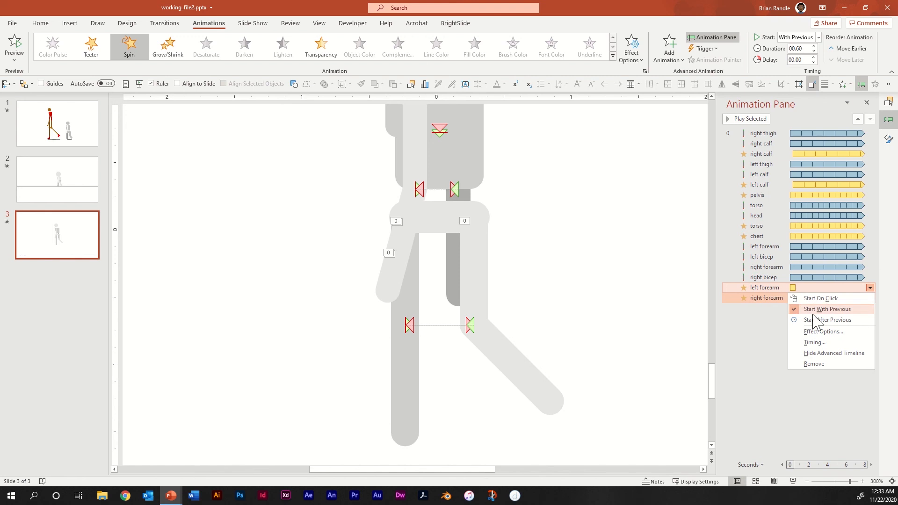
click(818, 333)
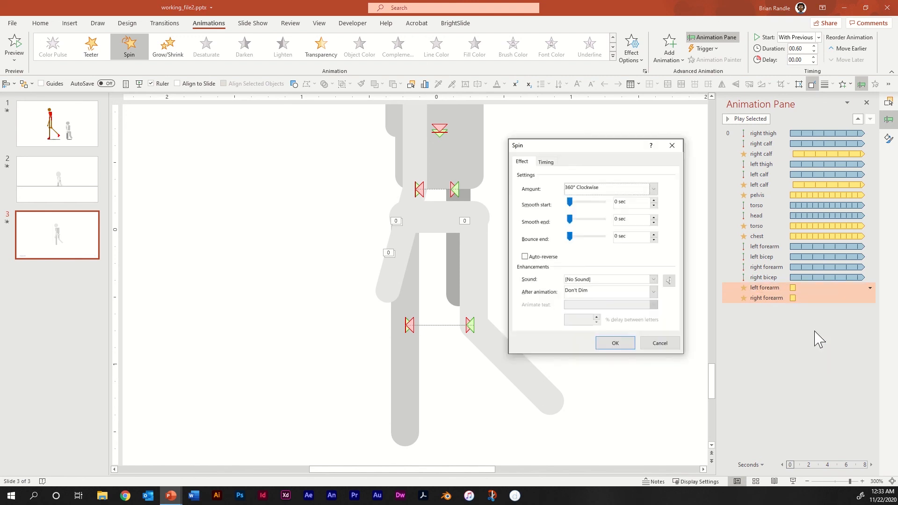
click(525, 257)
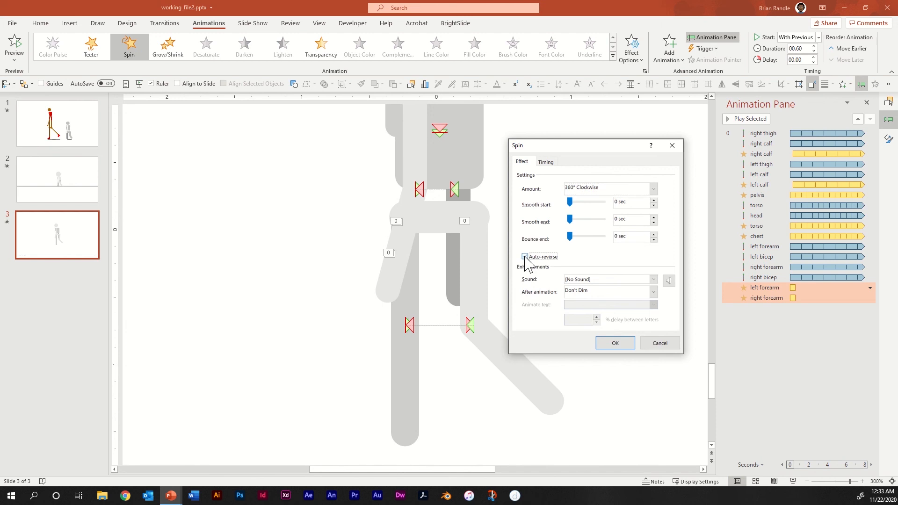
click(654, 189)
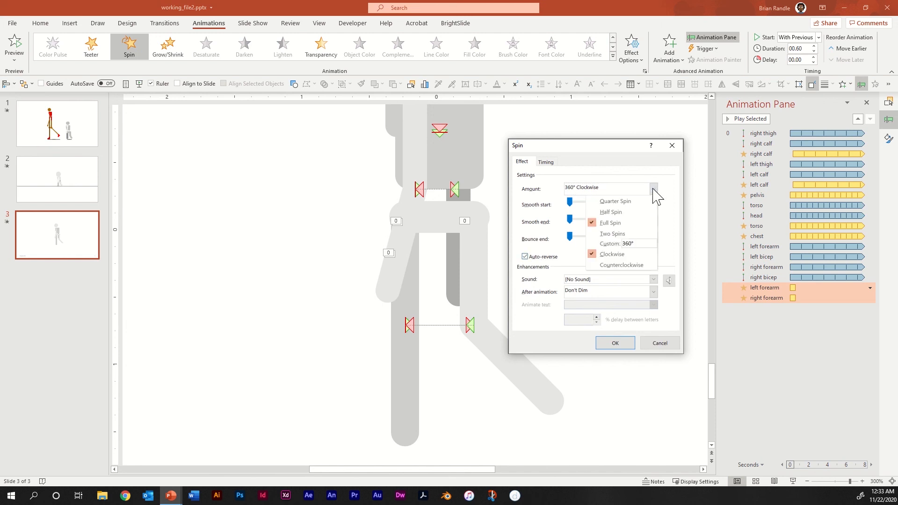
click(631, 244)
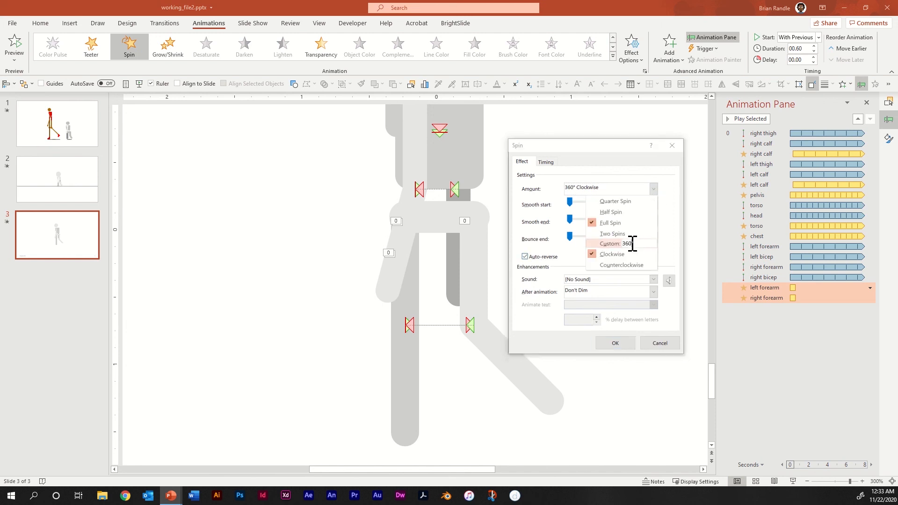
text(1)
key(Return)
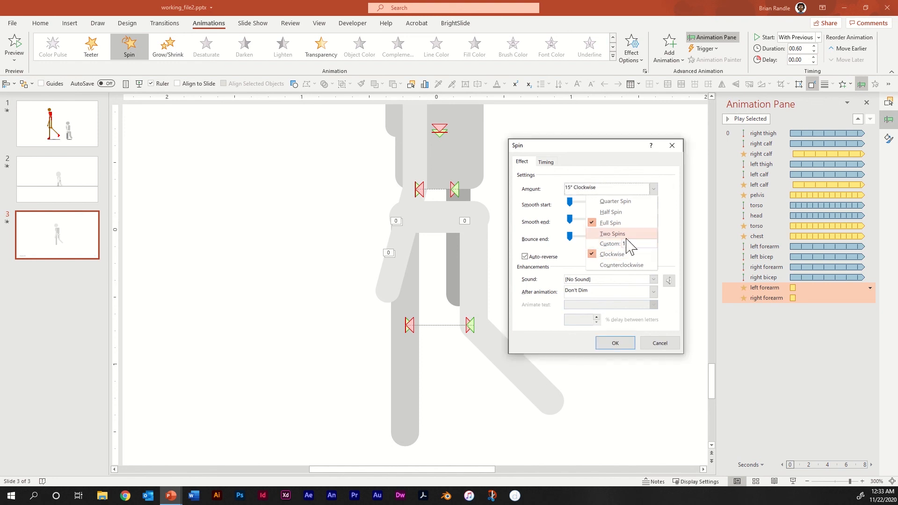
key(Tab)
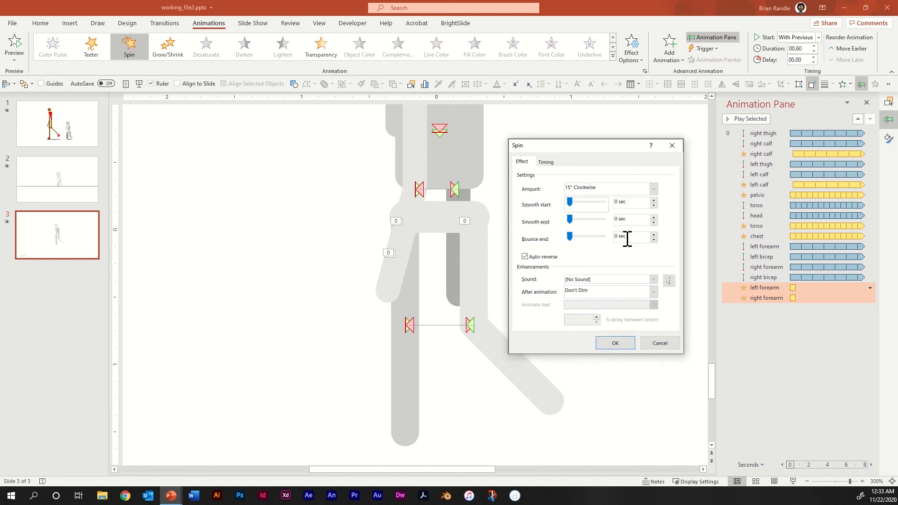
Repeat both forearm Spin animations Until End of Slide.
click(547, 162)
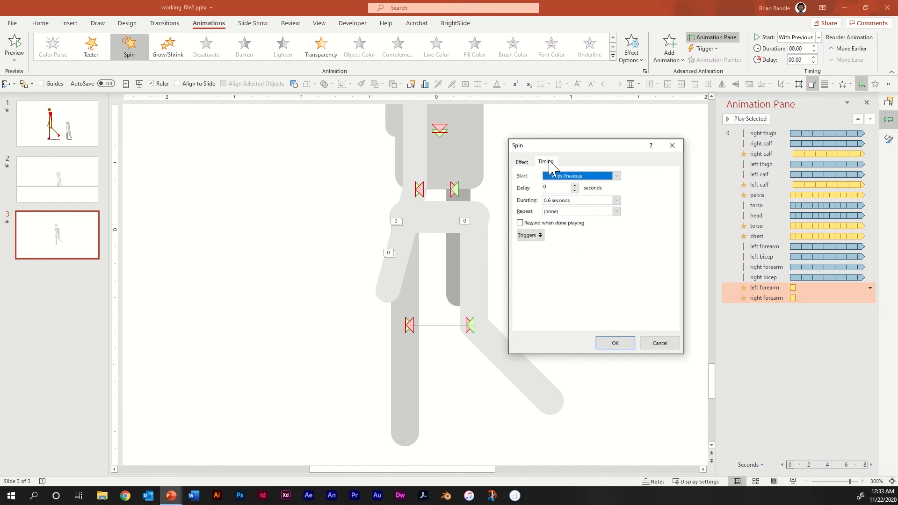
click(617, 212)
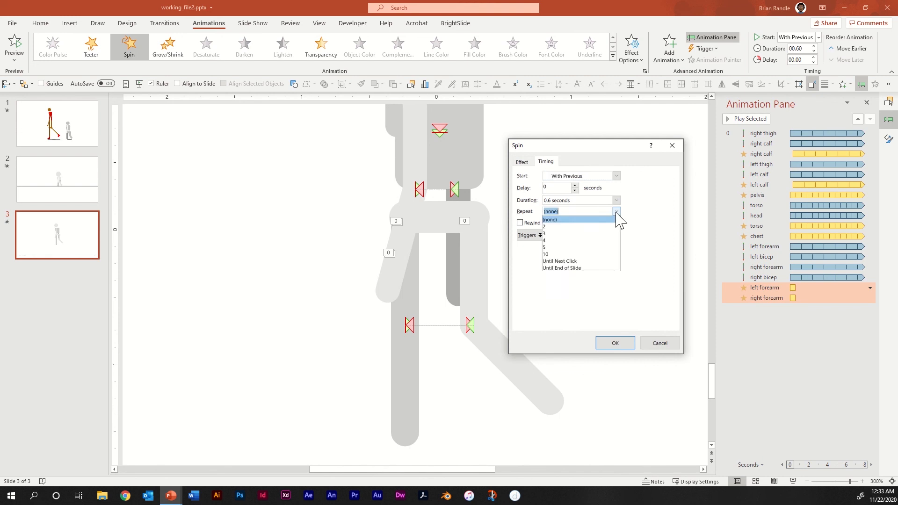
click(575, 269)
click(612, 343)
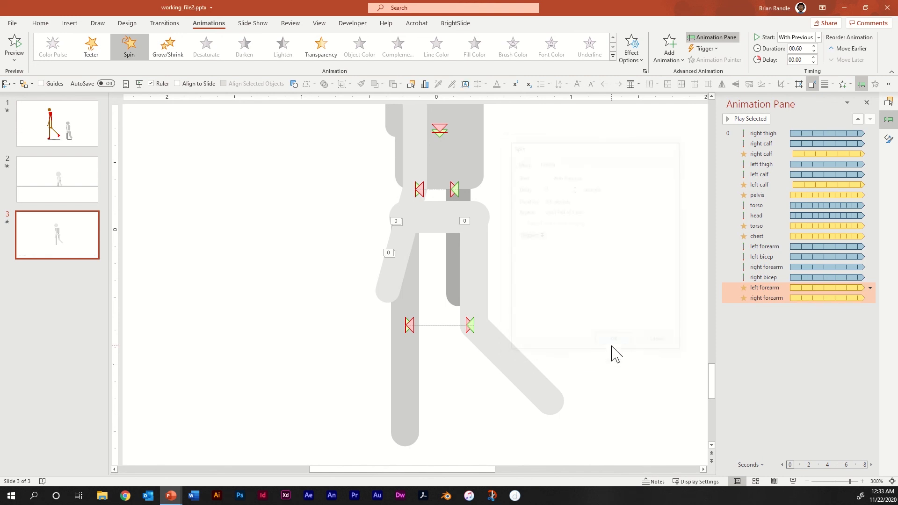
Reorder the animations so each forearm's Spin sits directly below the same forearm's motion path.
click(767, 314)
click(774, 288)
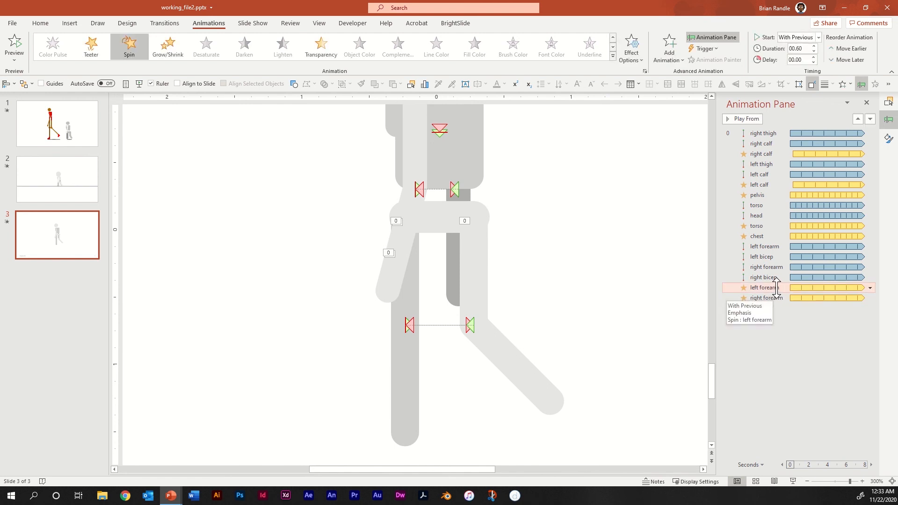
drag(776, 287, 779, 253)
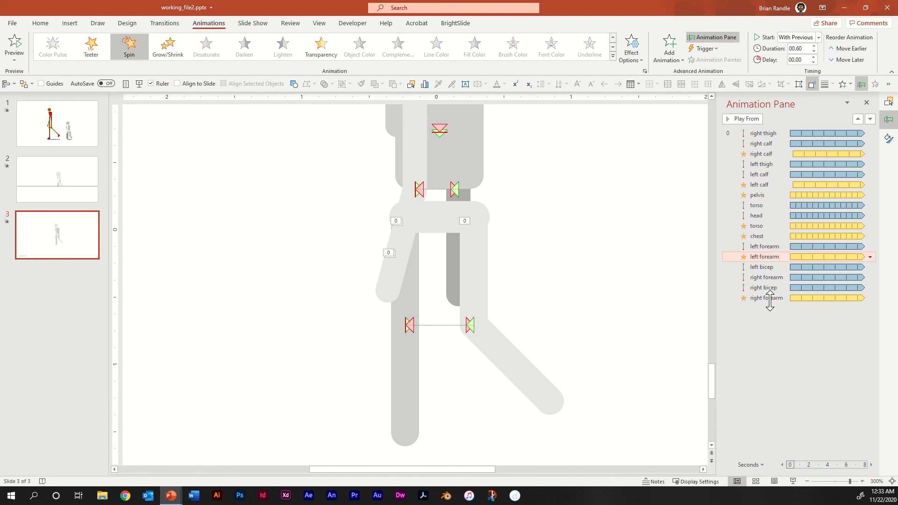
click(767, 298)
drag(772, 298, 770, 286)
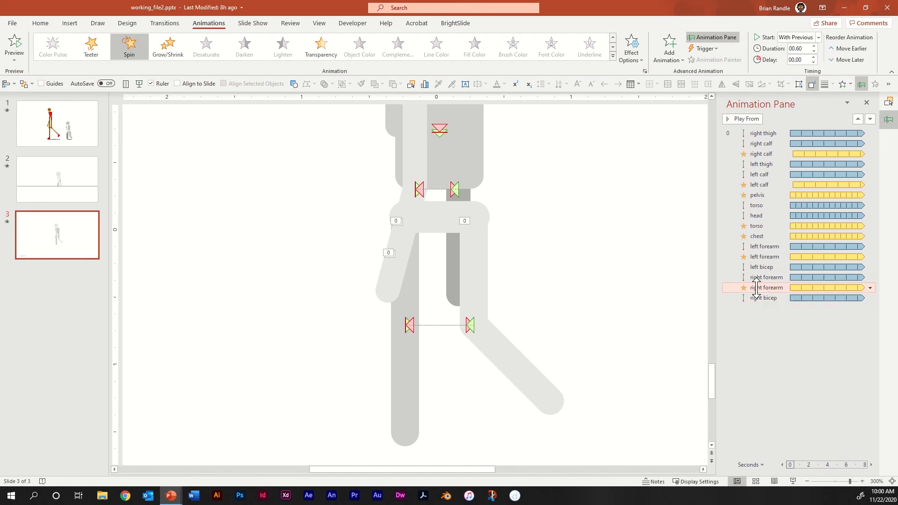
Set the right forearm's Spin animation to a smooth end of 0.6 seconds.
double_click(761, 289)
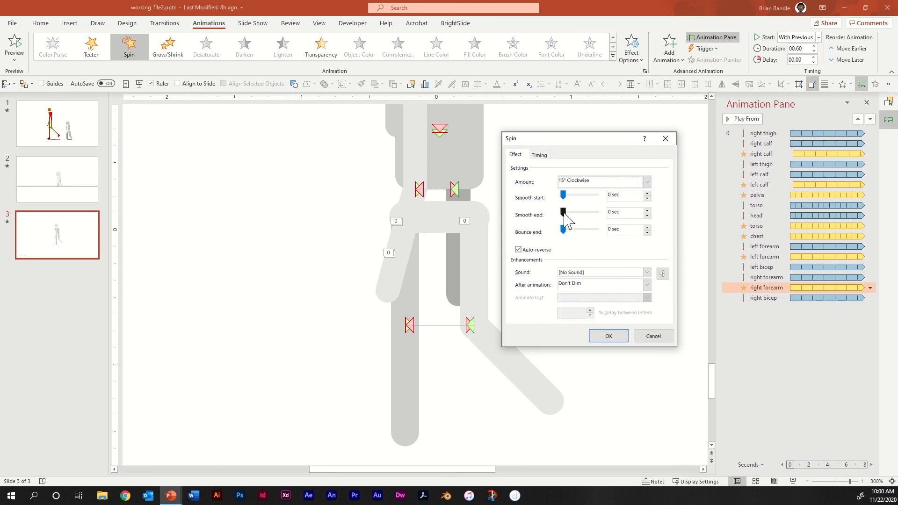
drag(563, 212, 621, 221)
click(619, 335)
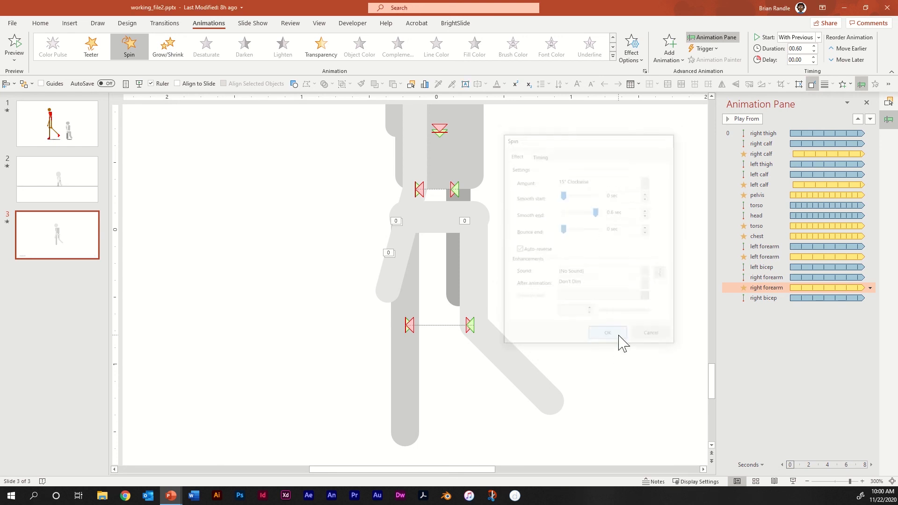
Set the left forearm's Spin to 15° Counterclockwise with a 0.6-second smooth start, and play slide 3 as a slide show.
click(773, 257)
double_click(774, 256)
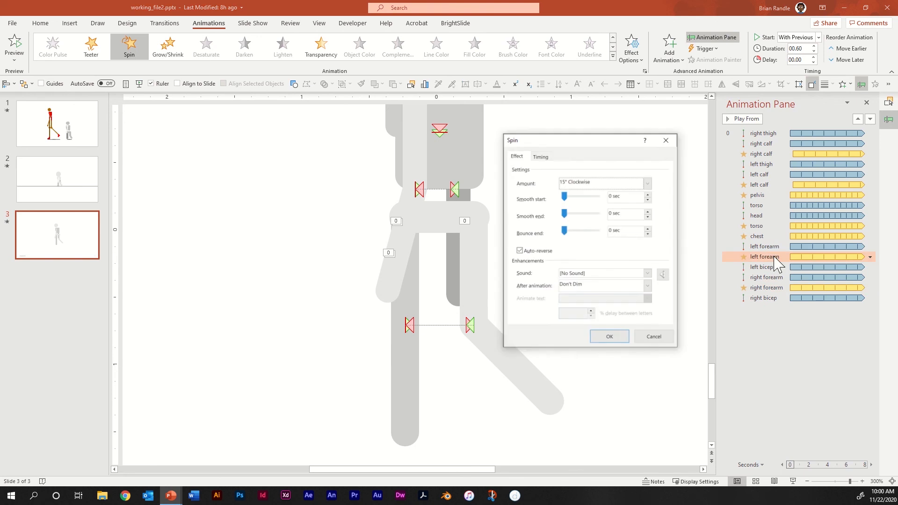
click(647, 182)
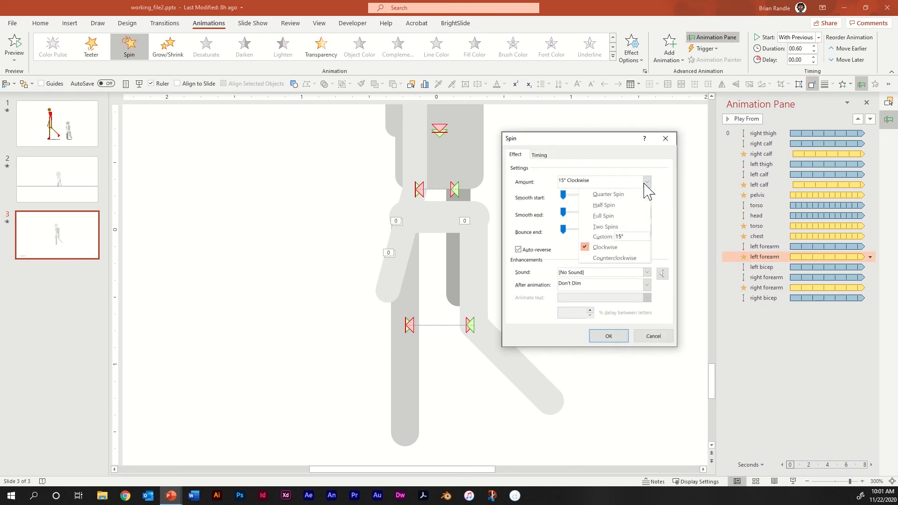
click(617, 260)
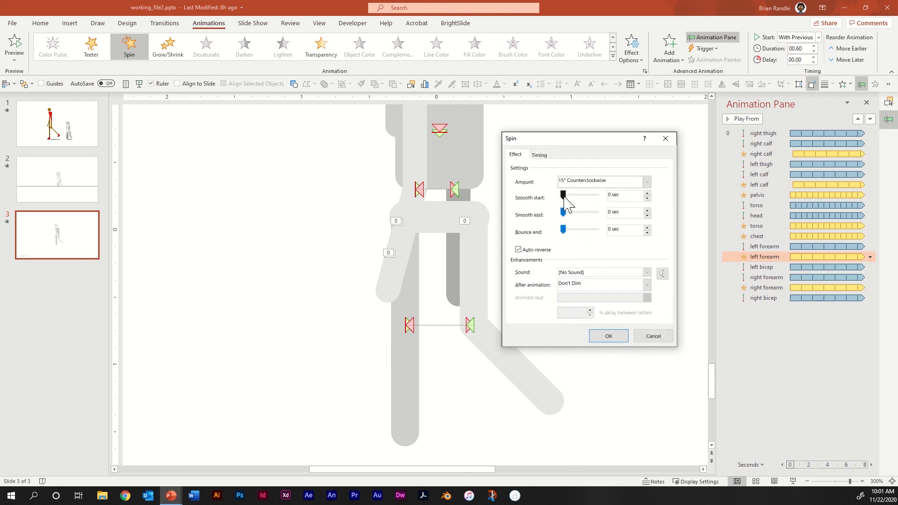
drag(563, 195, 627, 206)
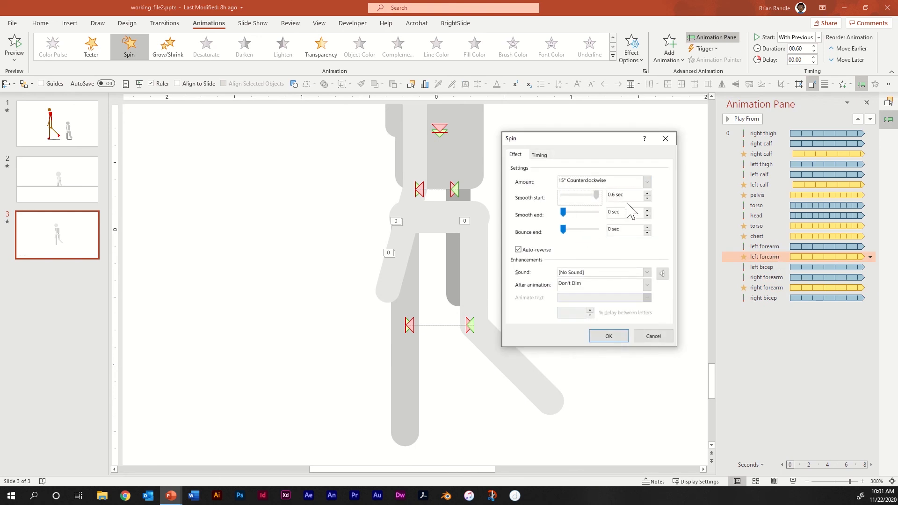
click(609, 337)
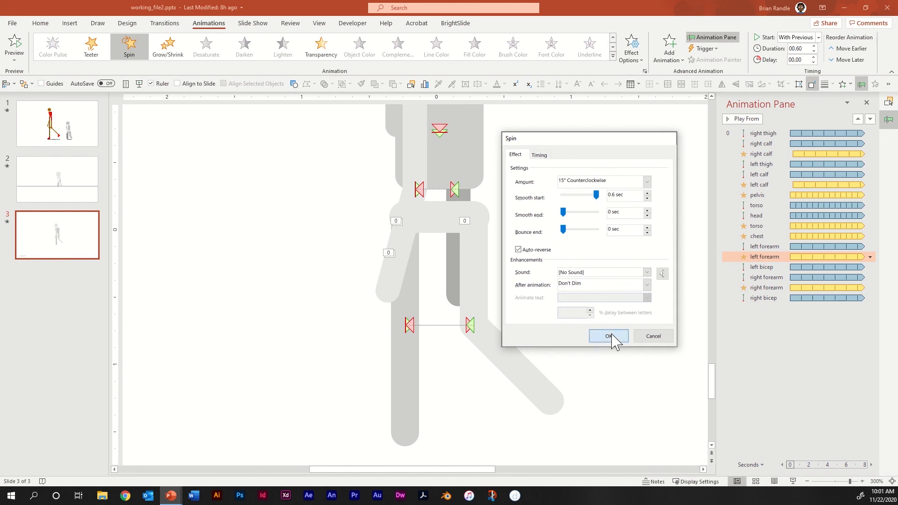
click(794, 482)
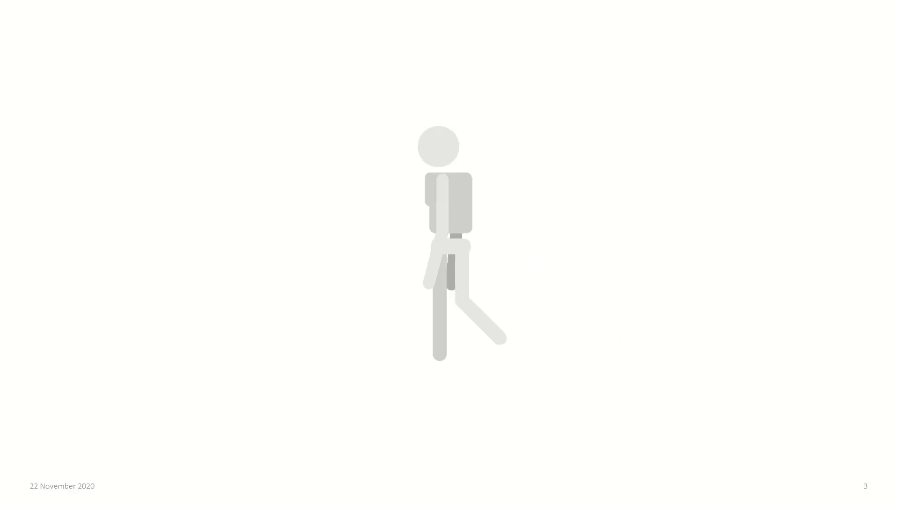